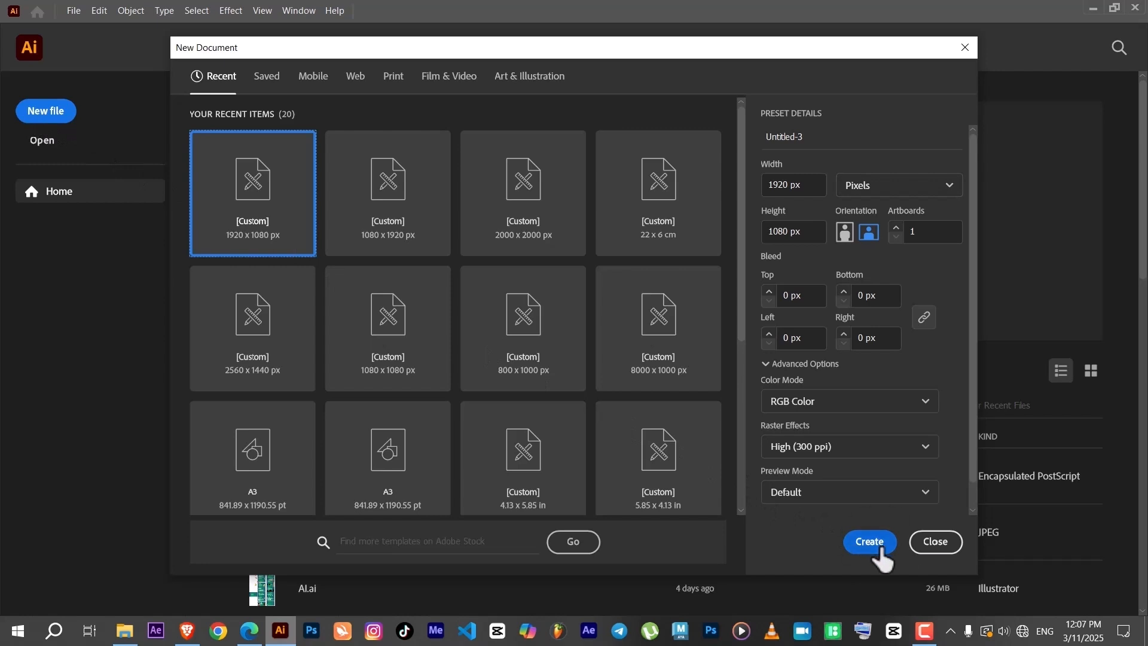
- Create a 1920 x 1080 px RGB document at 300 ppi and reset the Essentials workspace
left_click(873, 543)
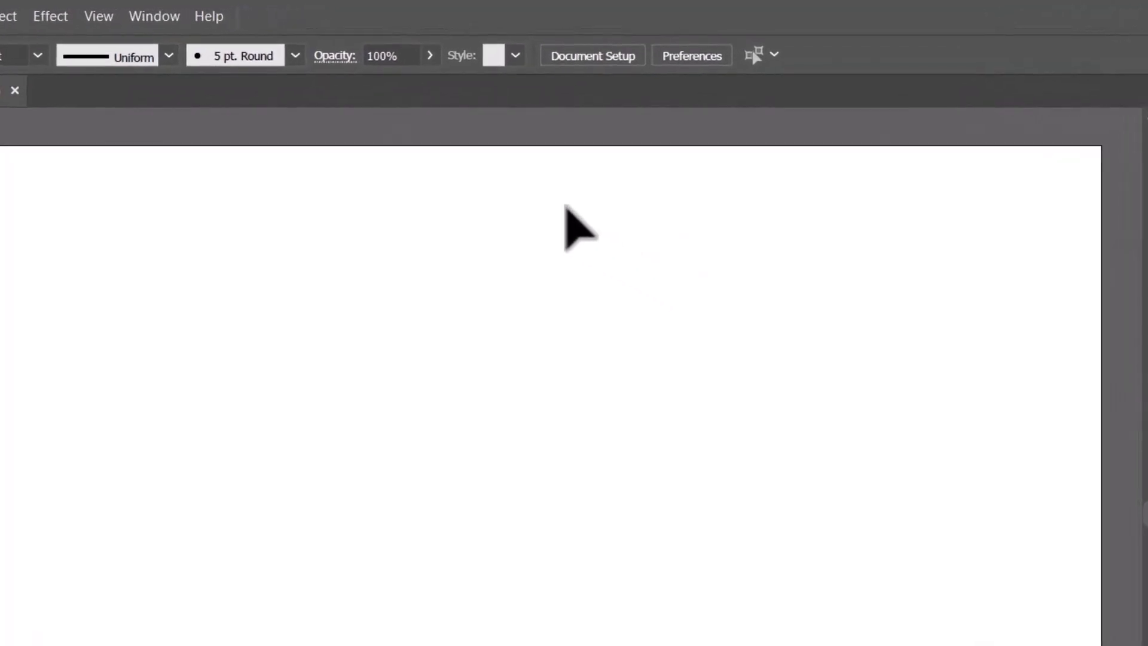
left_click(157, 16)
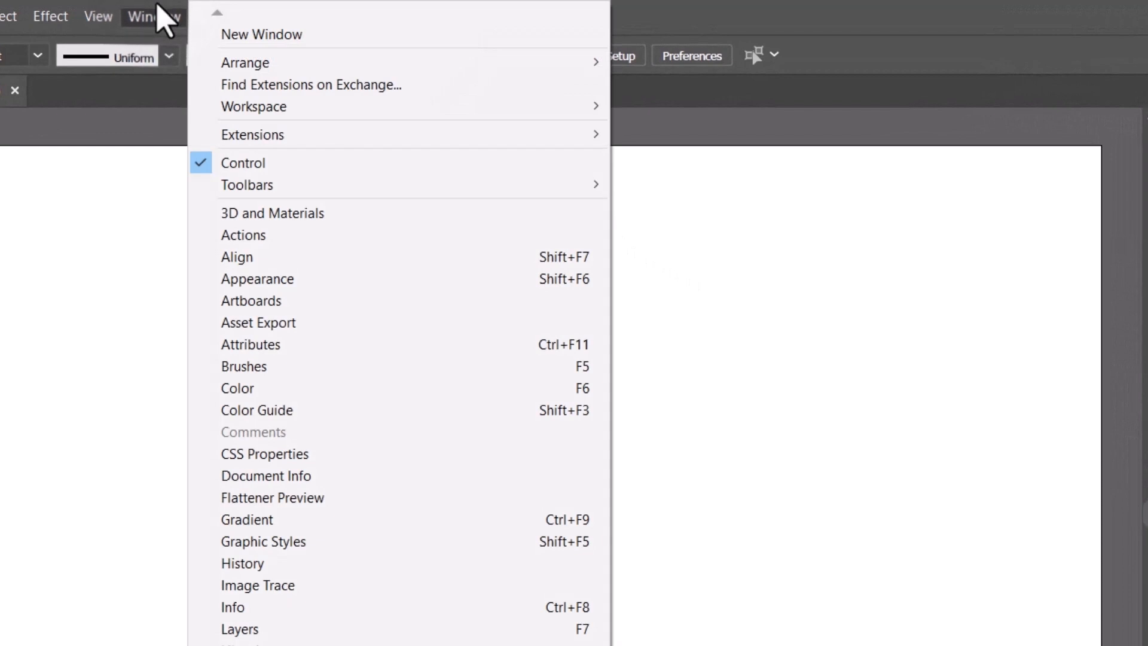
mouse_move(268, 107)
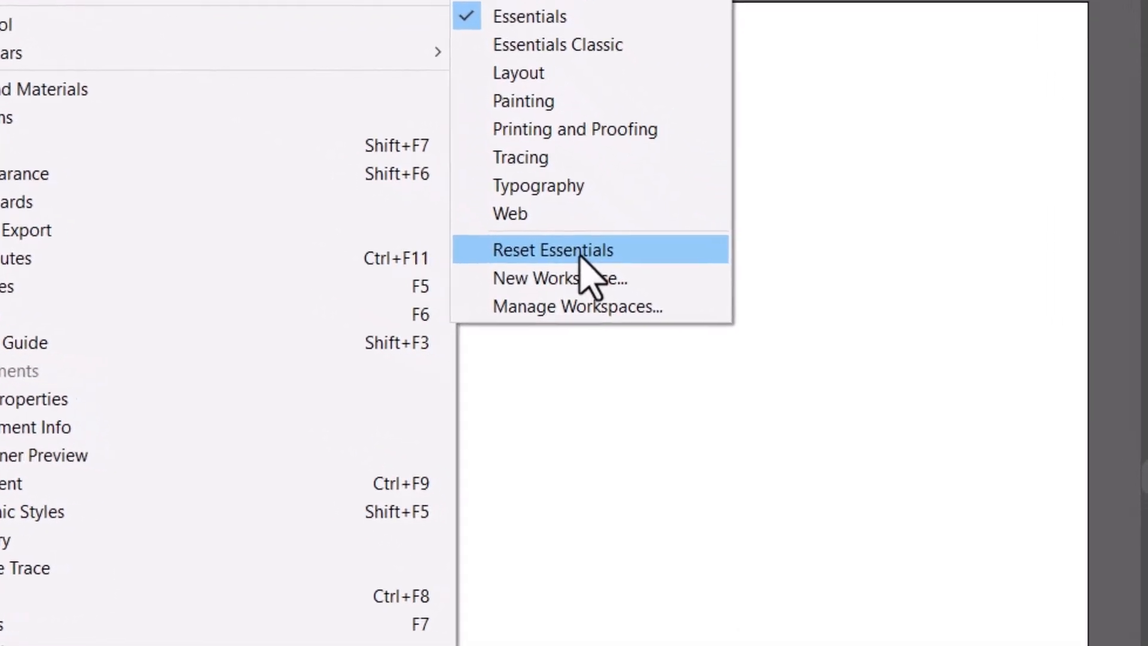
left_click(579, 251)
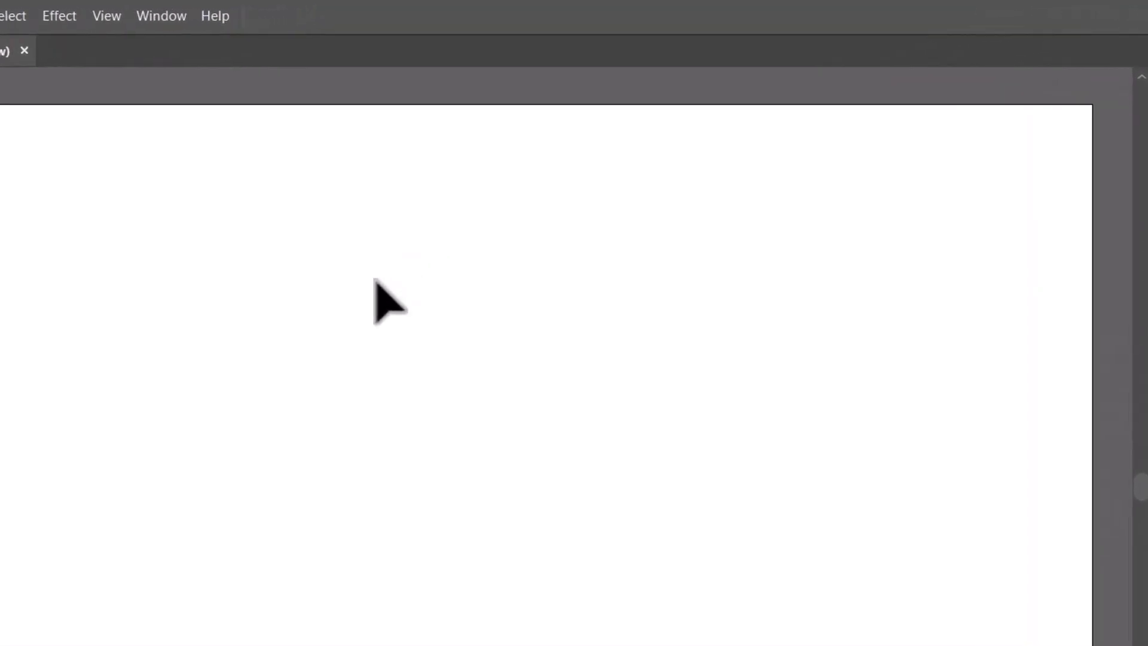
- Show the Control bar above the document window
left_click(165, 21)
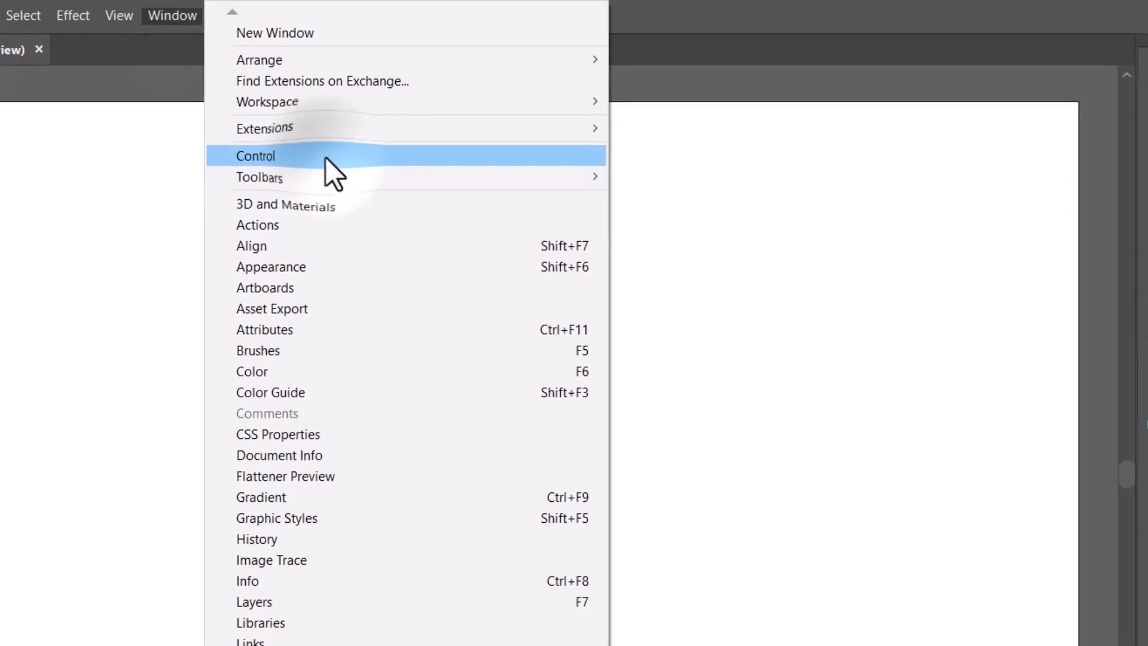
left_click(322, 160)
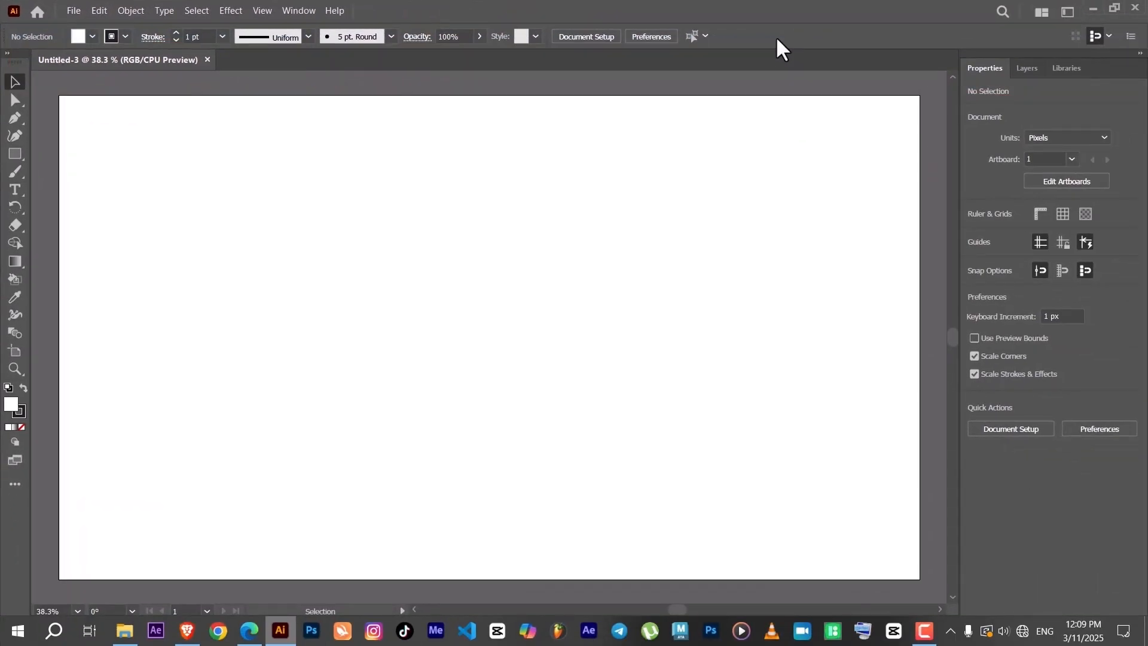
left_click(14, 99)
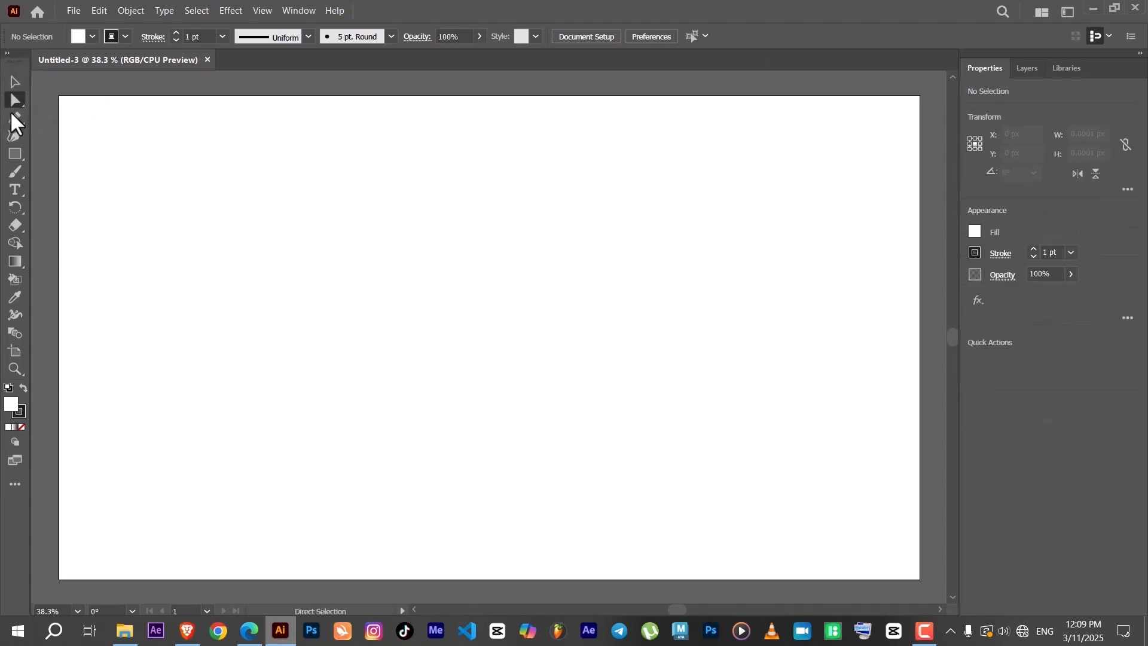
left_click(10, 115)
left_click(12, 77)
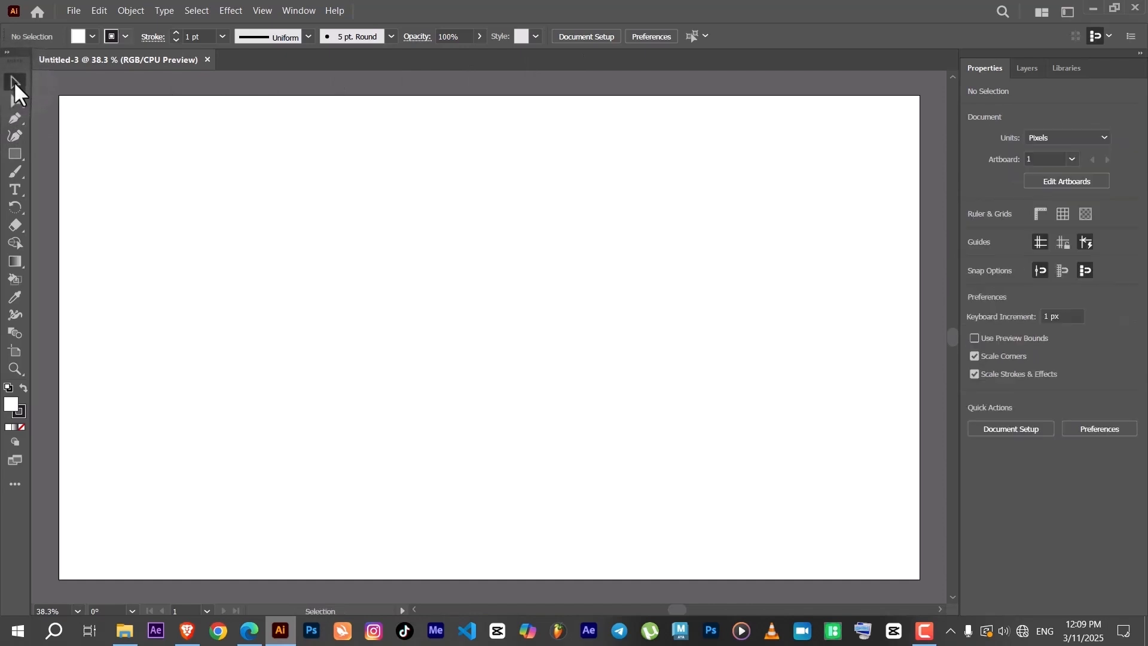
left_click(21, 111)
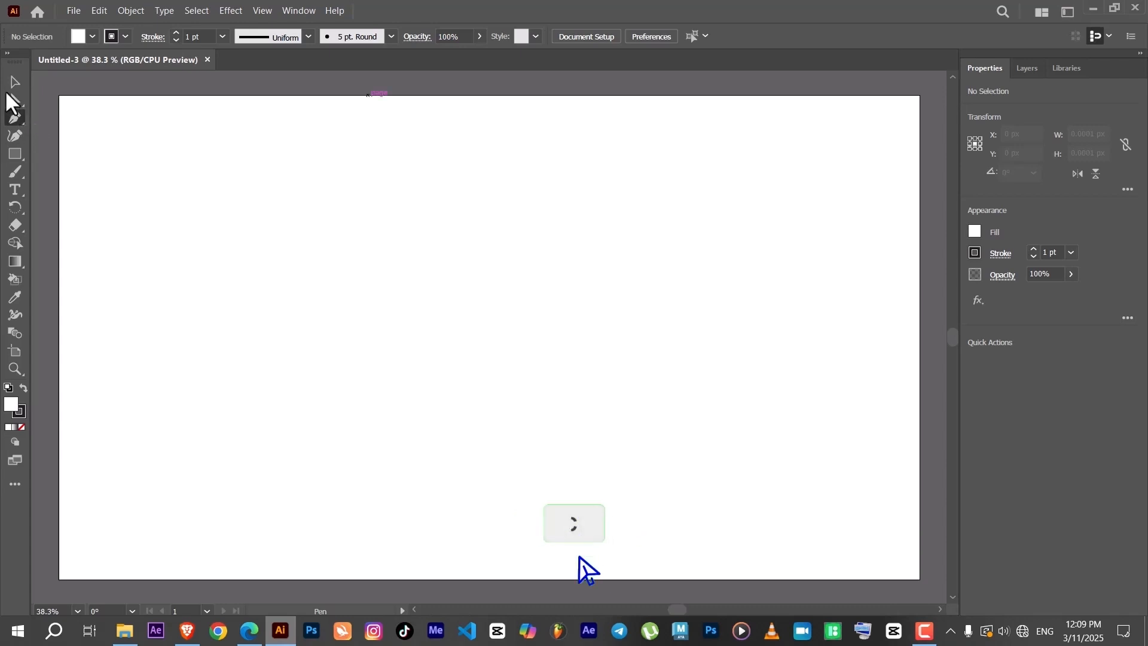
- With the Rectangle tool active, set the fill colour to the green swatch
left_click(15, 154)
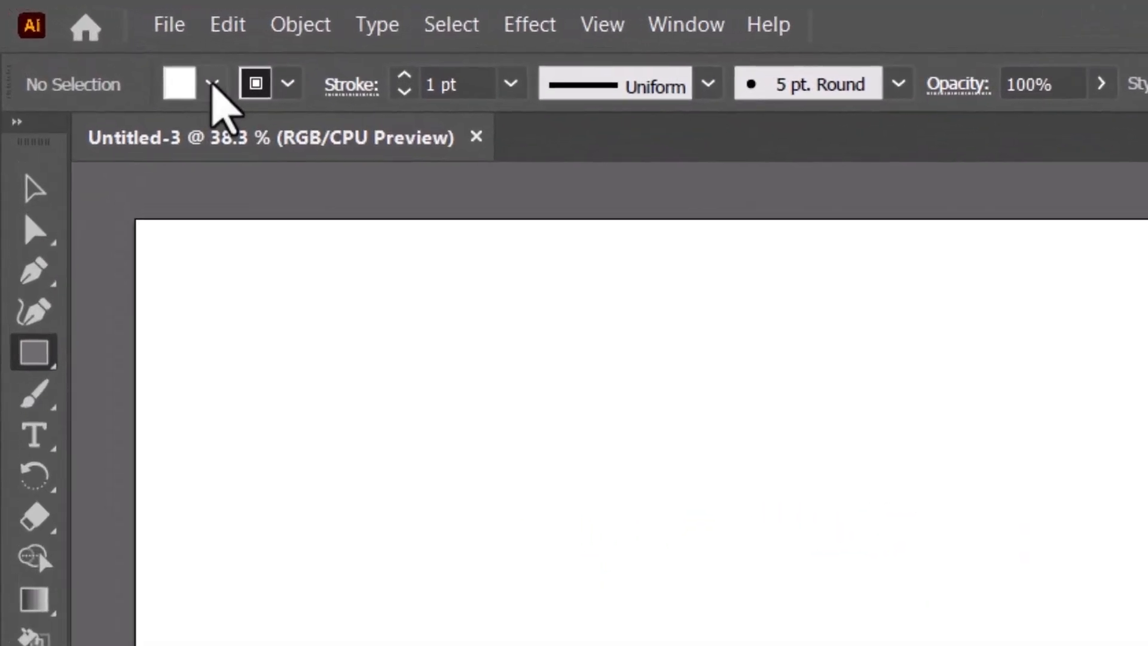
left_click(93, 37)
left_click(119, 144)
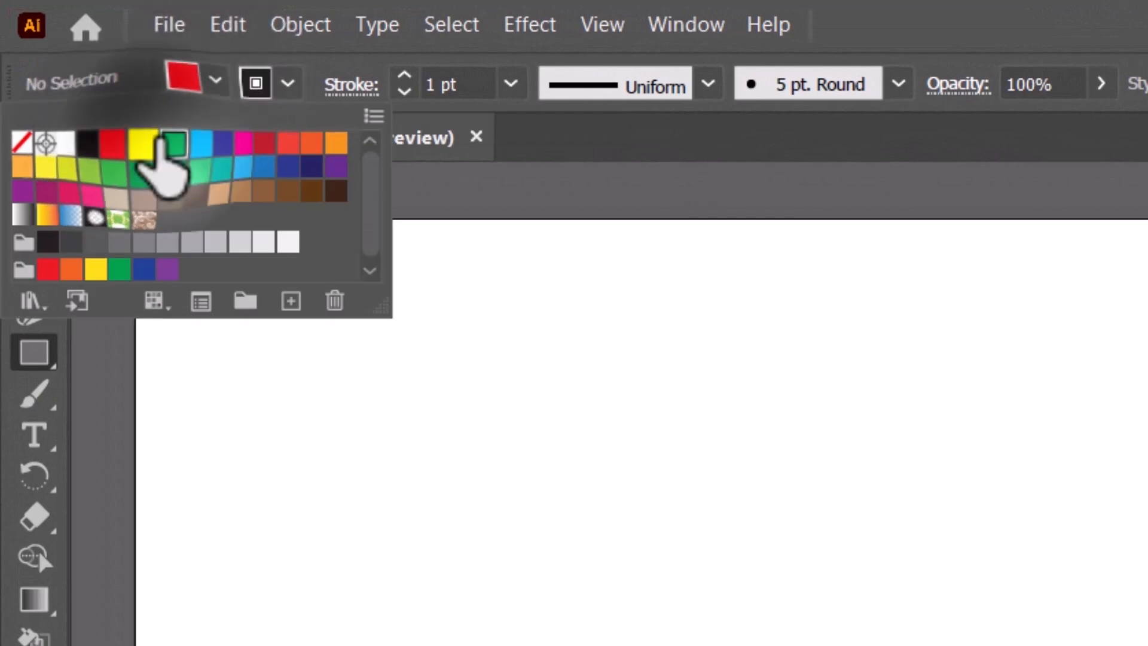
left_click(166, 143)
left_click(935, 30)
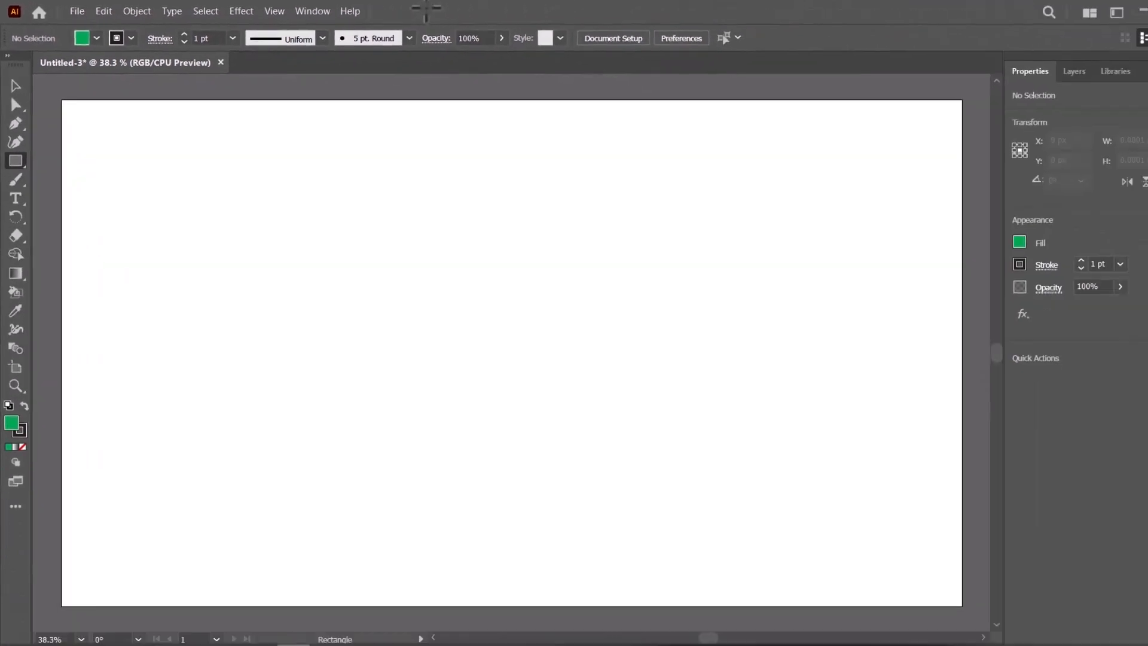
- Try drawing a green rectangle about 469 x 277 px in the upper-left part of the artboard, and undo it
left_click_drag(196, 172, 398, 288)
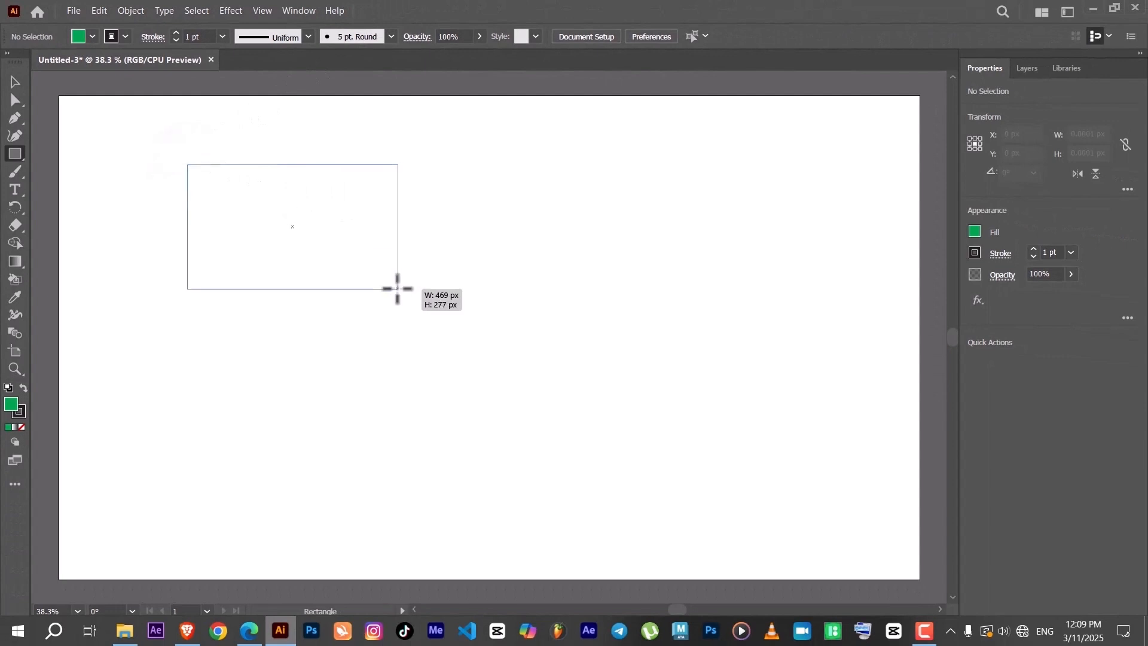
left_click(15, 82)
left_click(119, 144)
key("ctrl+z")
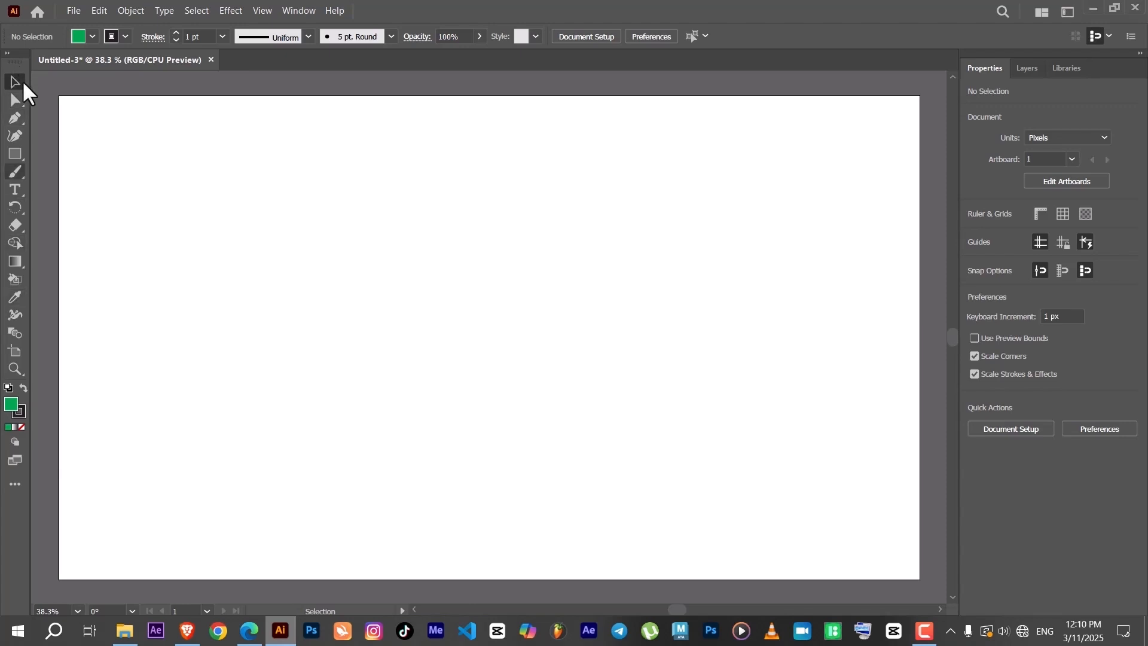
- Rearrange the workspace by docking the tools beside the Layers and Libraries panels and moving the Properties panel to the opposite side
left_click(23, 82)
left_click_drag(12, 60, 3, 93)
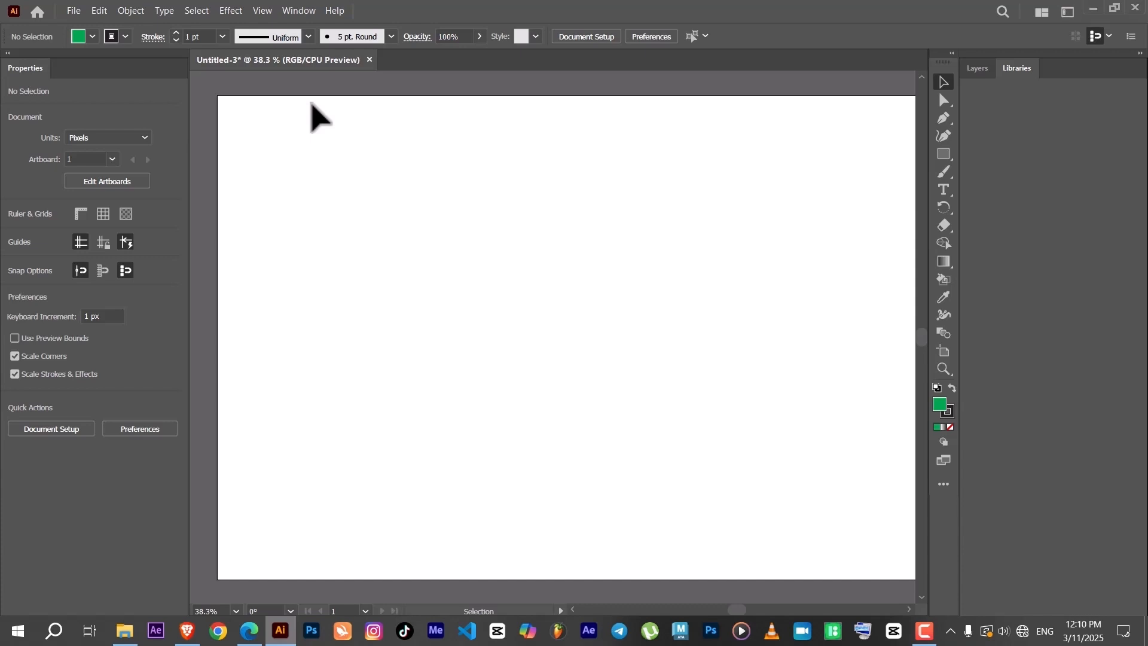
- Reset the Essentials workspace to restore its default panel layout
left_click(291, 12)
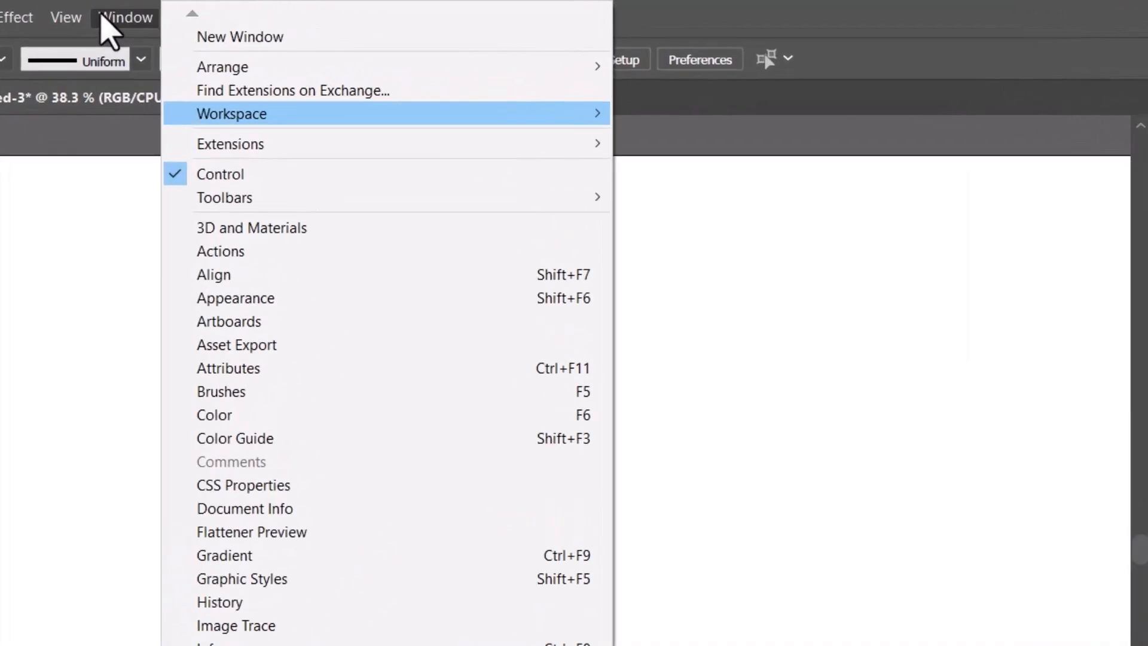
mouse_move(538, 70)
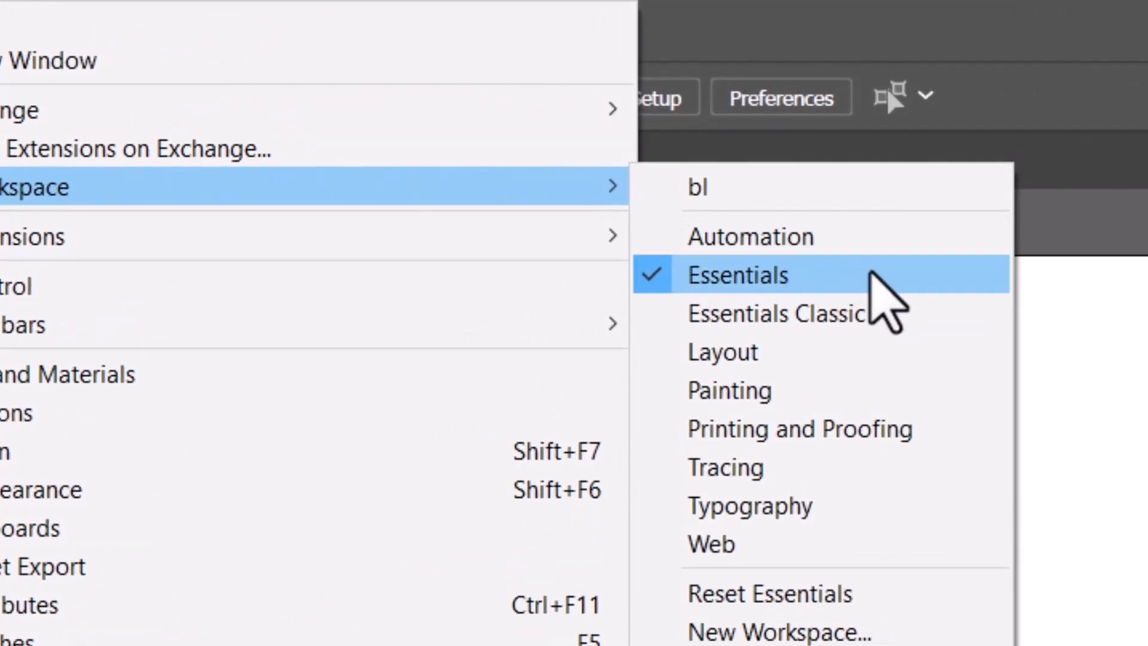
left_click(858, 595)
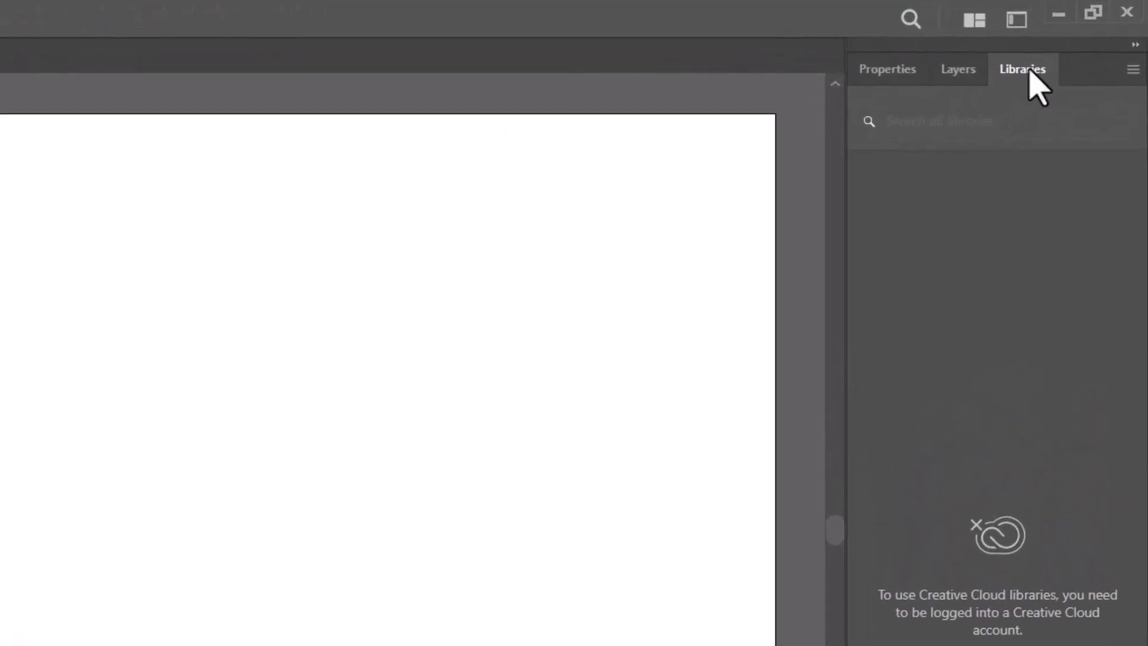
- Close the Libraries panel, keeping Properties and Layers in the panel group
right_click(1029, 70)
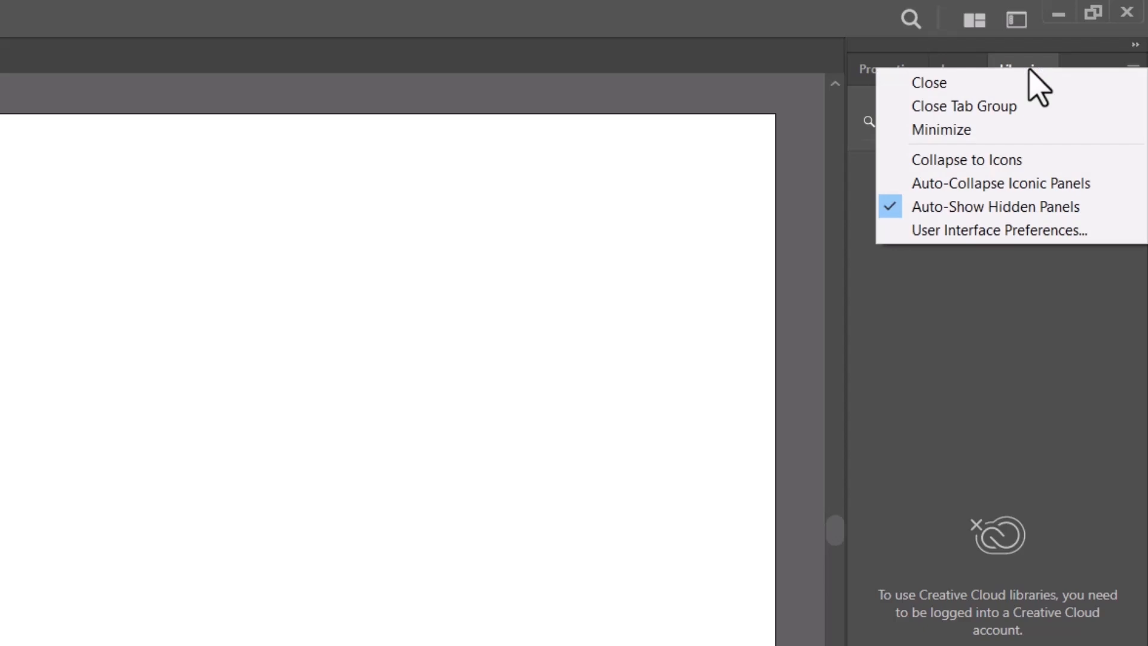
left_click(994, 85)
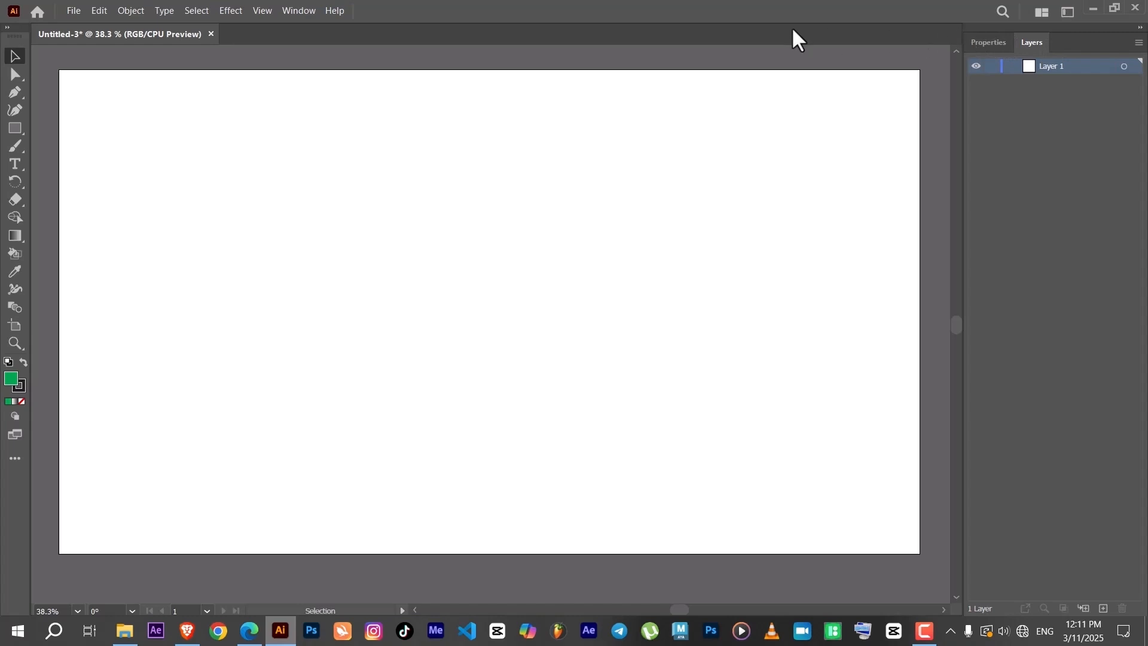
- Open the Gradient panel, dock it beside Layers, and close it again
left_click(297, 15)
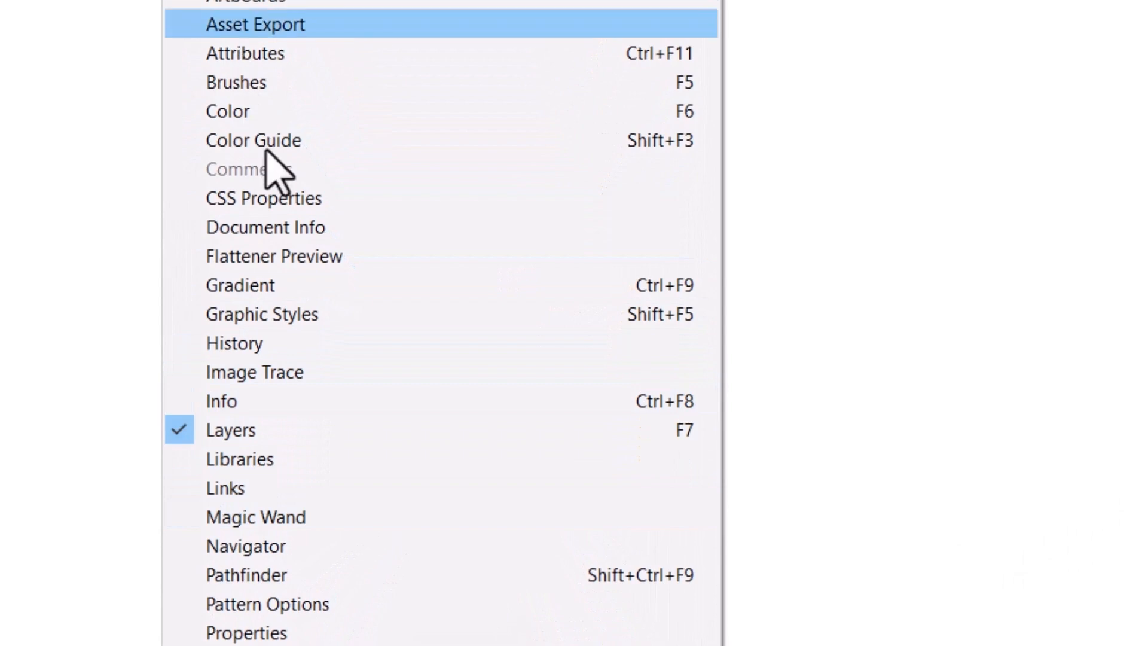
left_click(305, 284)
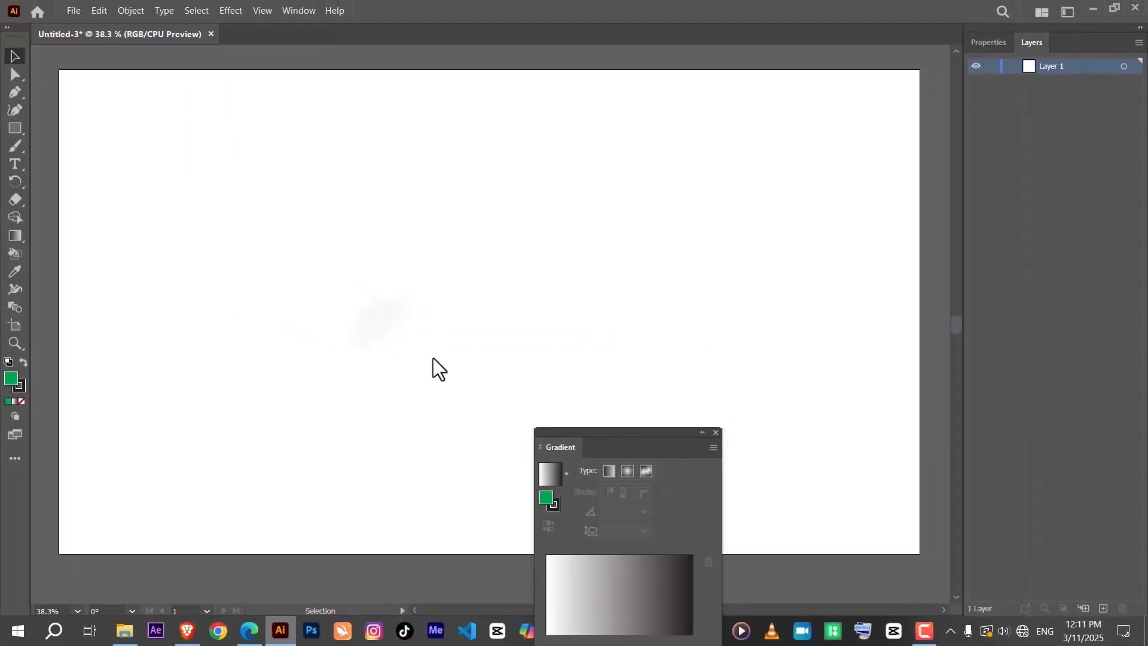
left_click_drag(610, 440, 1073, 49)
left_click_drag(1027, 101, 1027, 99)
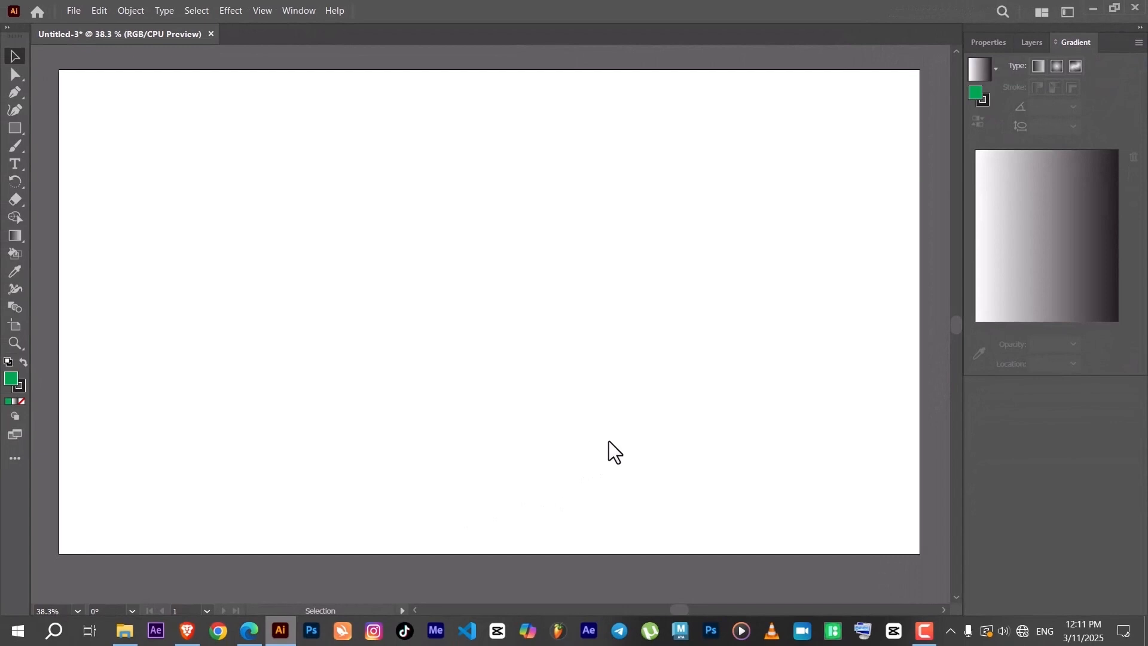
right_click(1071, 42)
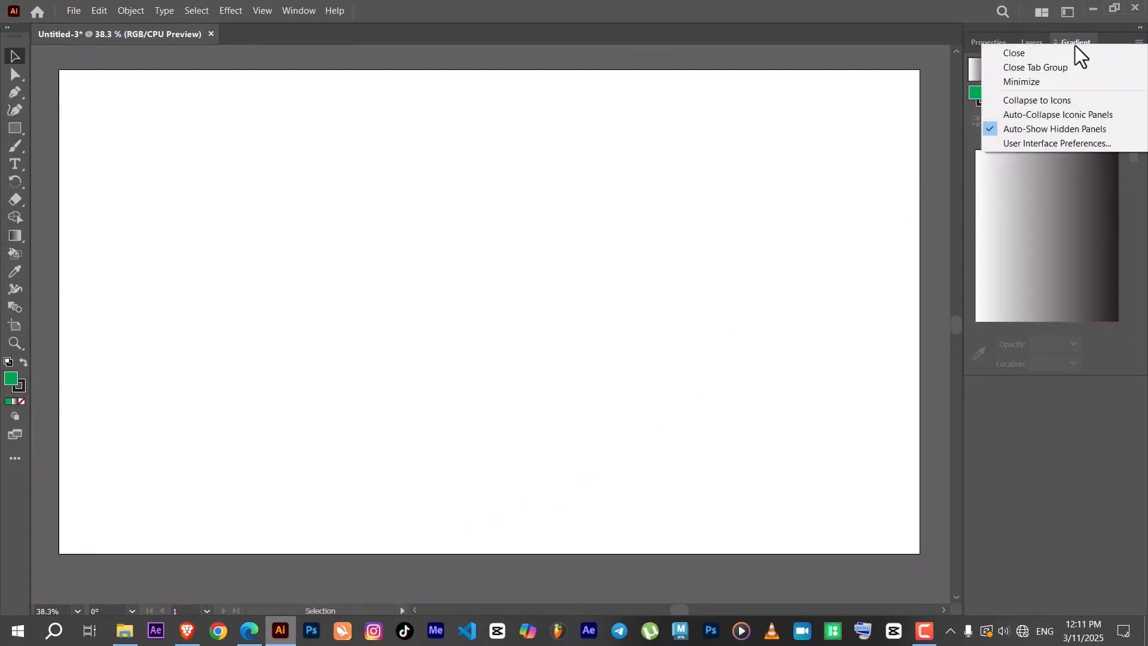
left_click(1085, 51)
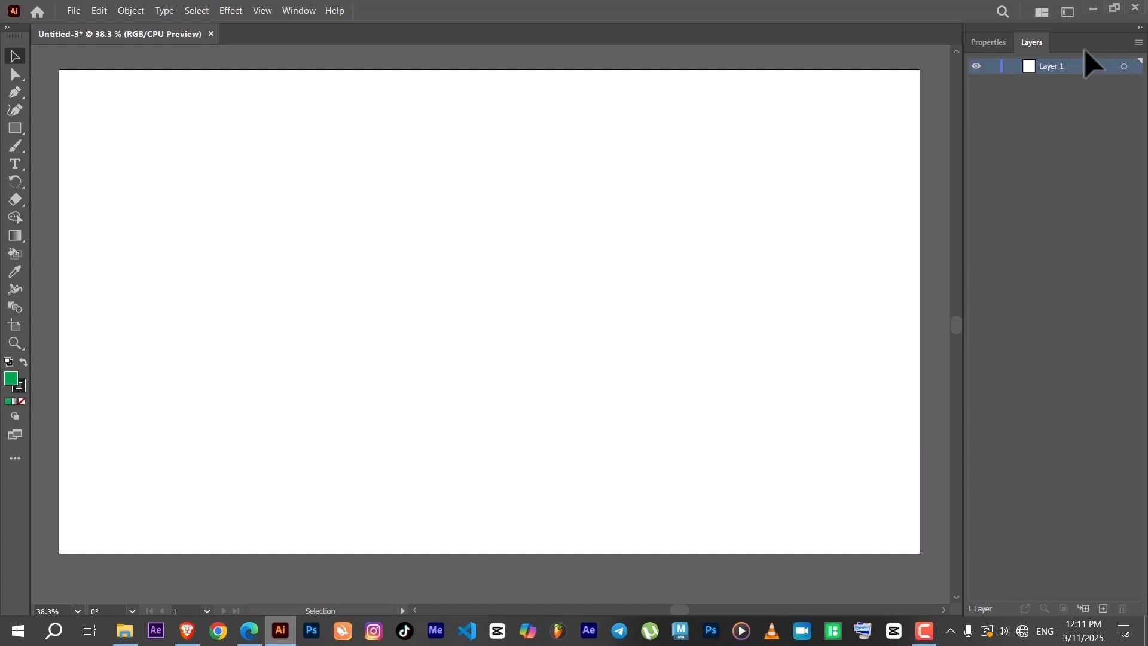
- Show the Control bar again in the reset workspace
left_click_drag(10, 36, 2, 96)
left_click(306, 11)
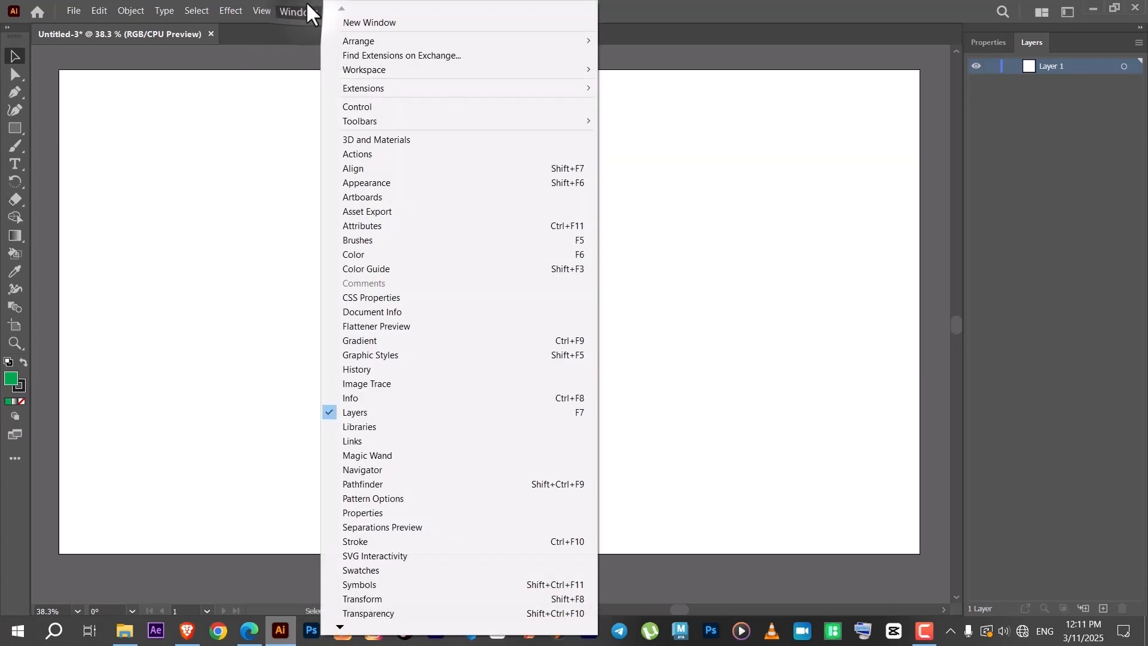
left_click(349, 106)
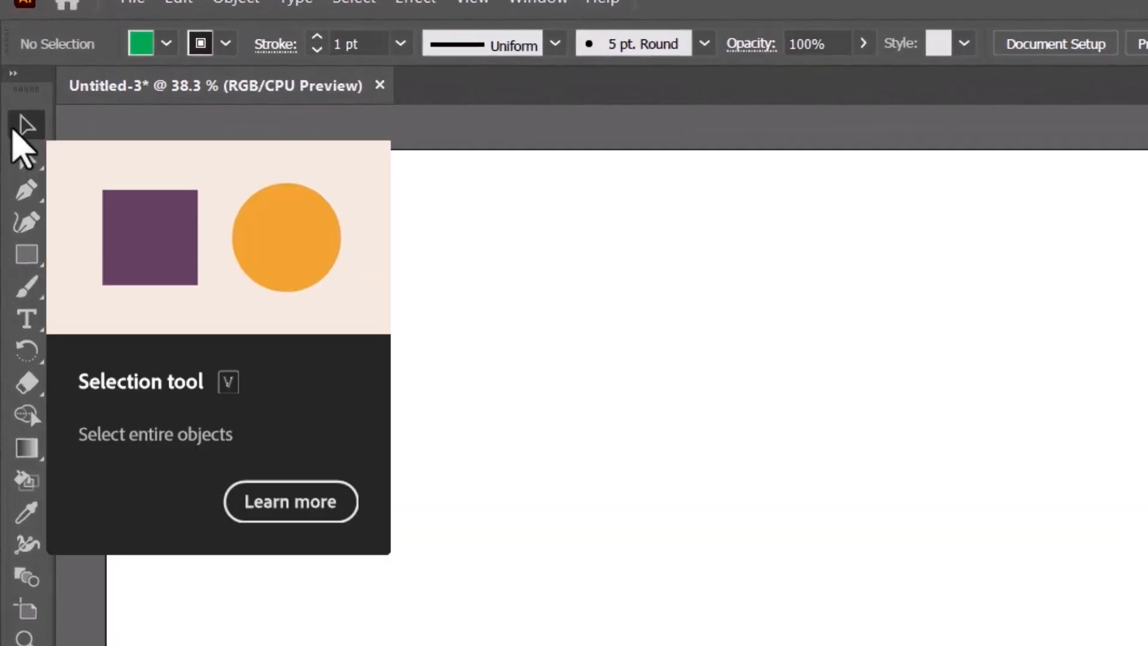
- Draw a green rectangle near the artboard's upper-left corner and deselect it with the Selection tool
left_click(27, 254)
left_click_drag(169, 220, 398, 348)
left_click(26, 125)
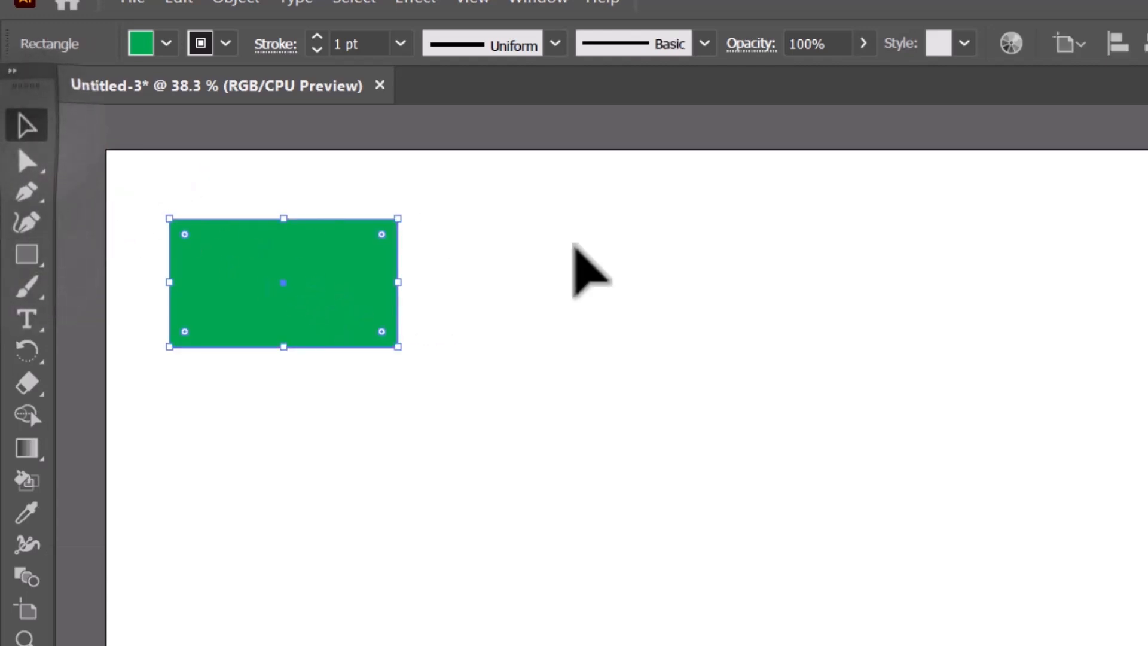
left_click(622, 231)
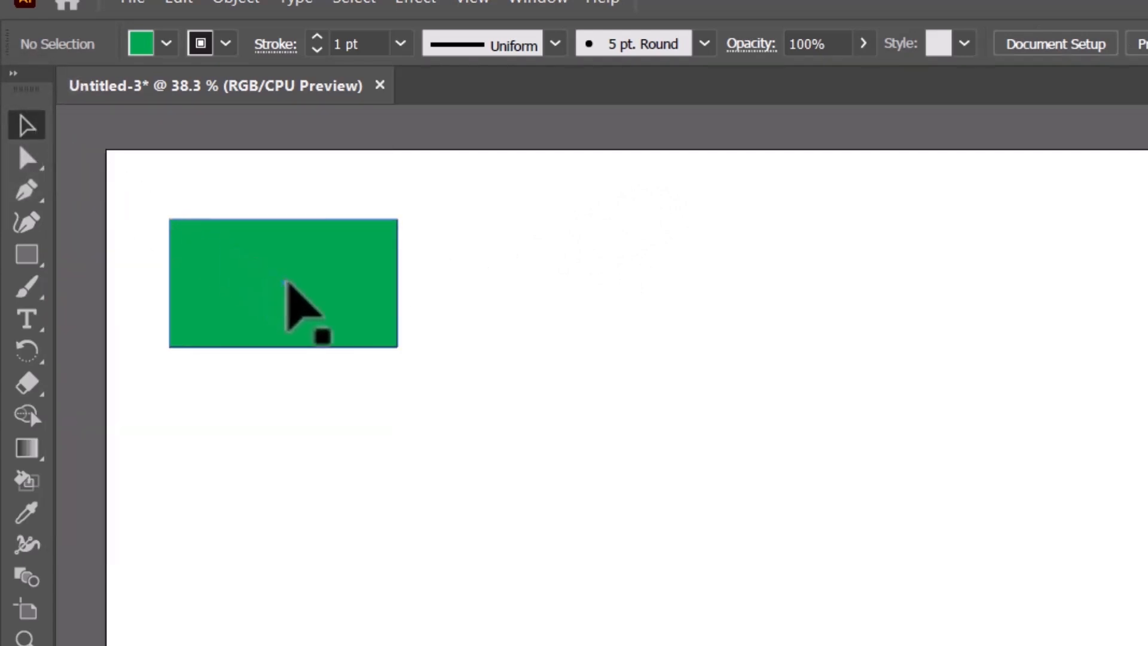
- Move the green rectangle down and to the right, and stretch its right side to more than twice the width
left_click_drag(285, 282, 633, 536)
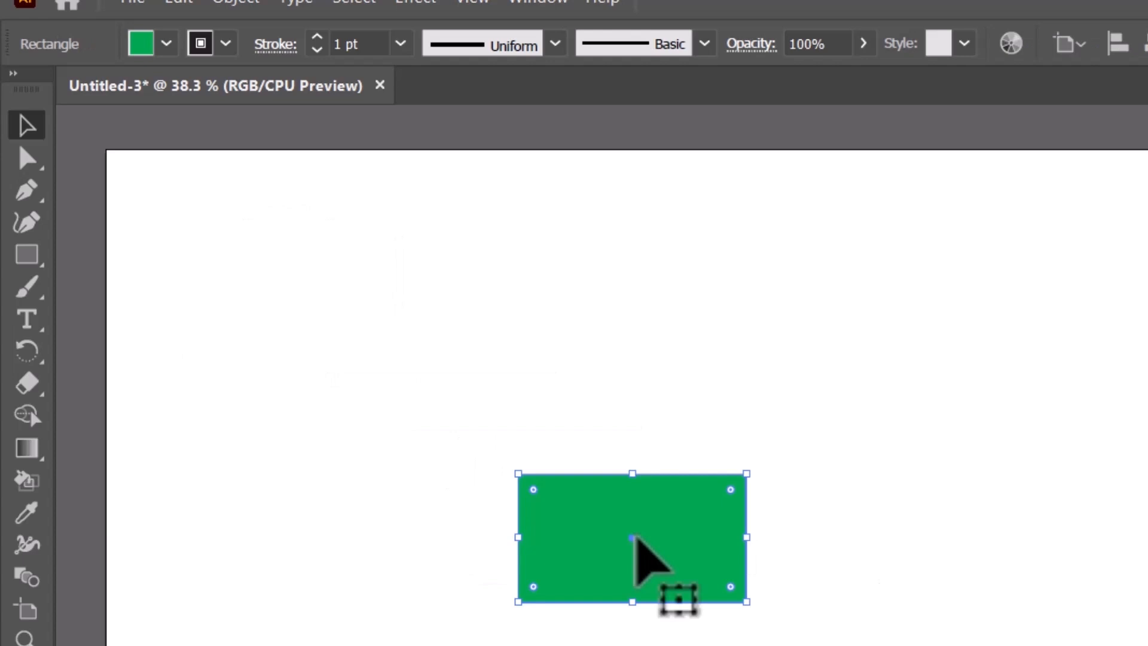
mouse_move(741, 541)
left_mouse_down()
mouse_move(978, 568)
mouse_move(1145, 607)
mouse_move(805, 538)
mouse_move(736, 541)
mouse_move(1145, 583)
left_mouse_up()
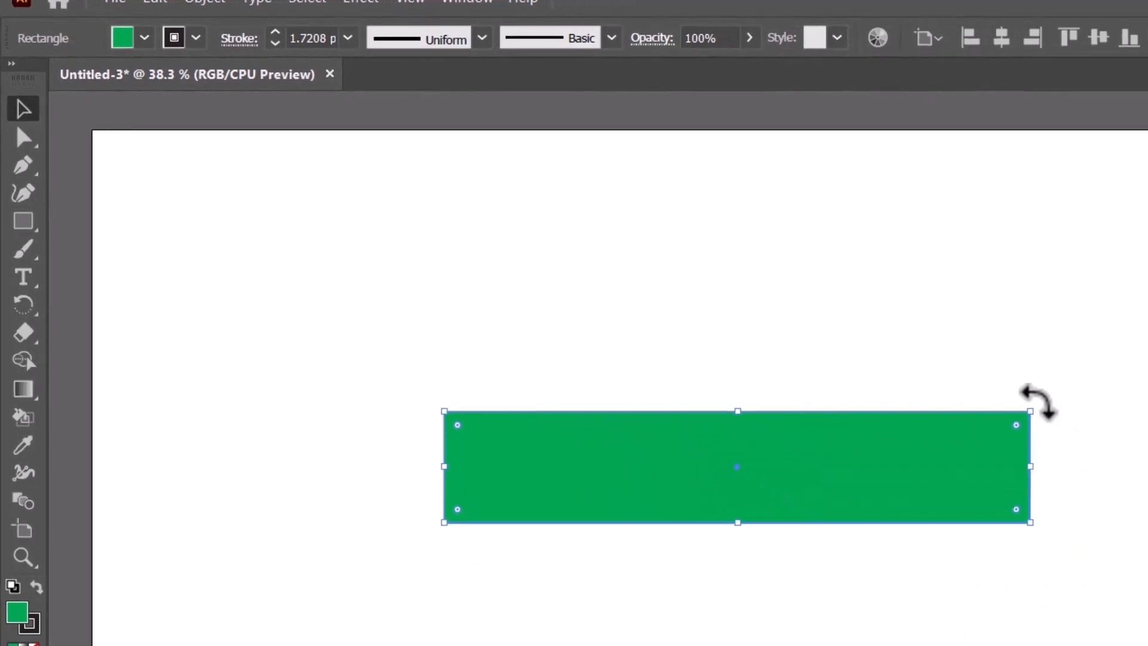
- Rotate the widened rectangle clockwise to a steep diagonal, shorten it from its upper end, and deselect it
left_click_drag(1147, 464, 1015, 645)
left_click_drag(712, 550, 777, 571)
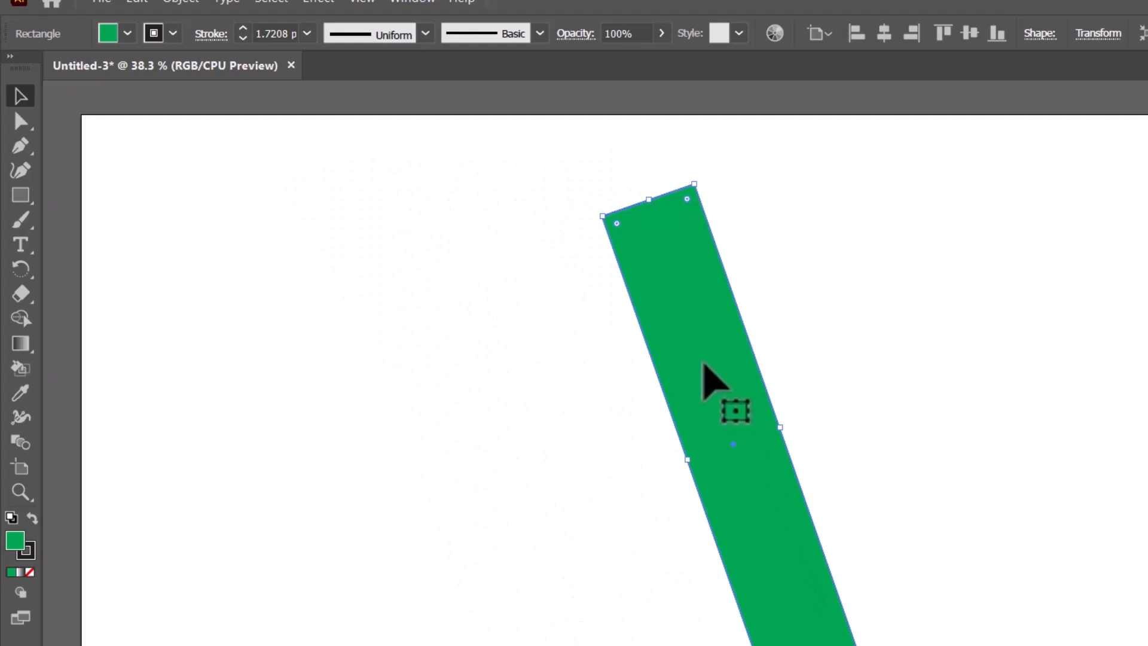
left_click_drag(647, 200, 736, 453)
left_click(169, 195)
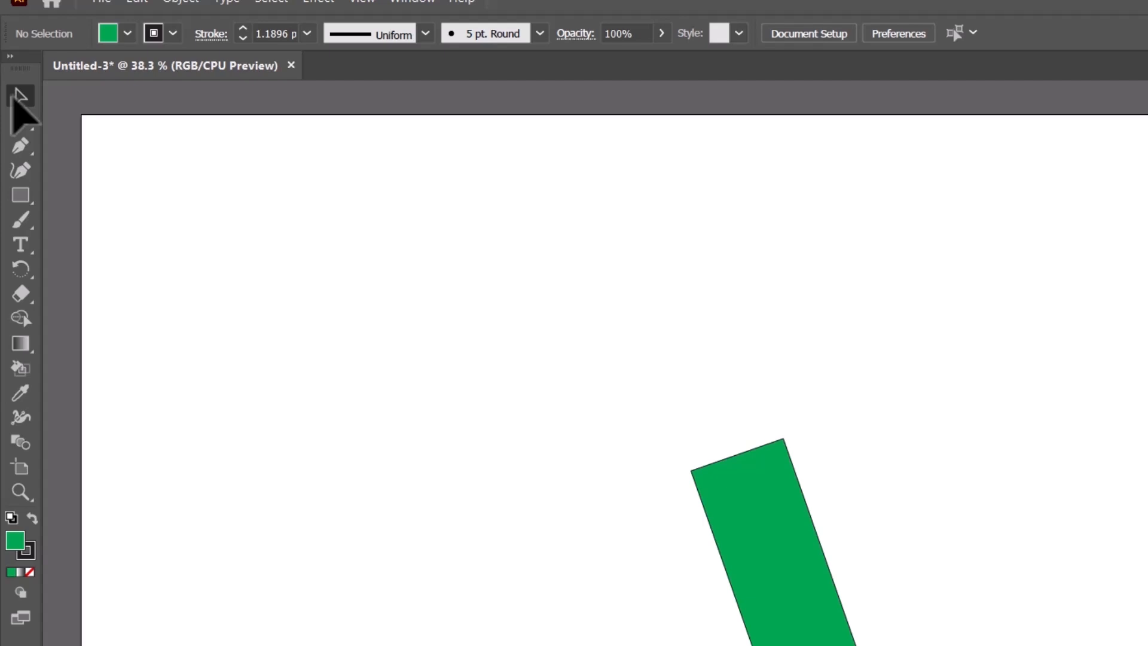
- Select the tilted green rectangle and move it slightly up and to the left on the artboard
left_click_drag(815, 643, 749, 546)
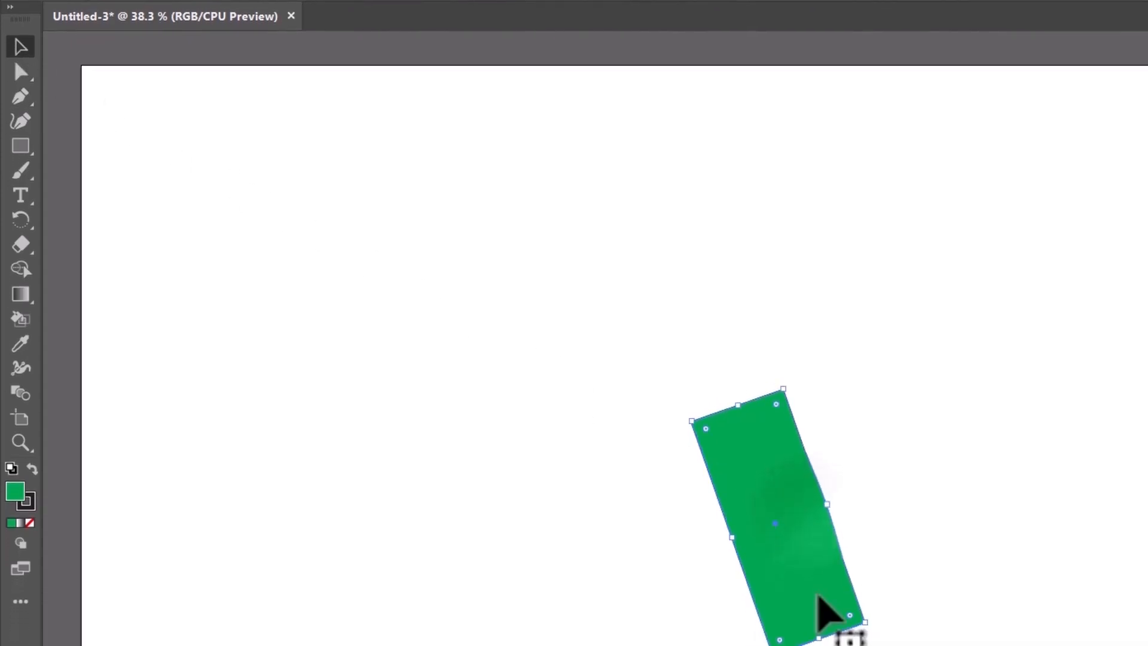
left_click_drag(749, 496, 748, 496)
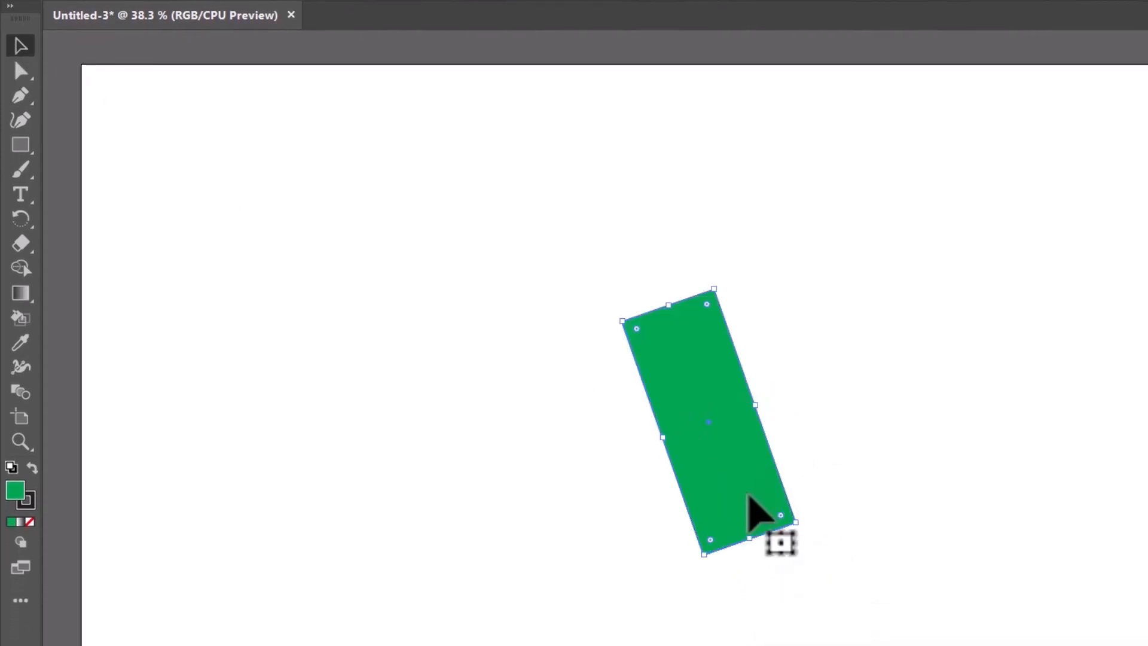
- Delete the tilted rectangle and draw a green square in the upper-left part of the artboard
key("Delete")
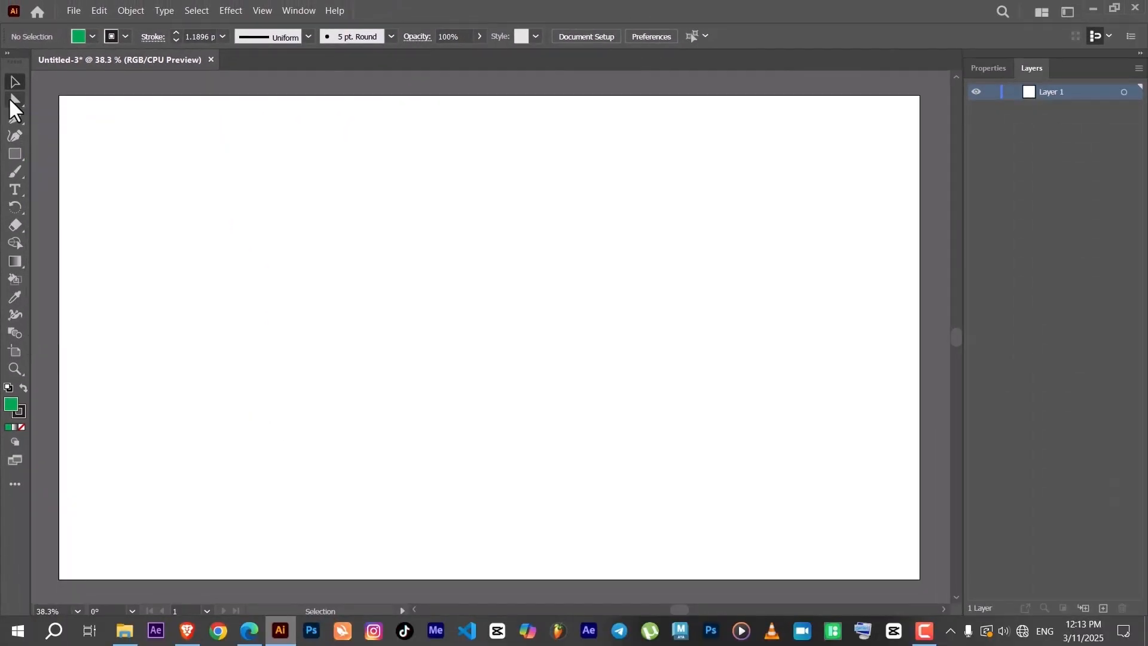
mouse_move(9, 98)
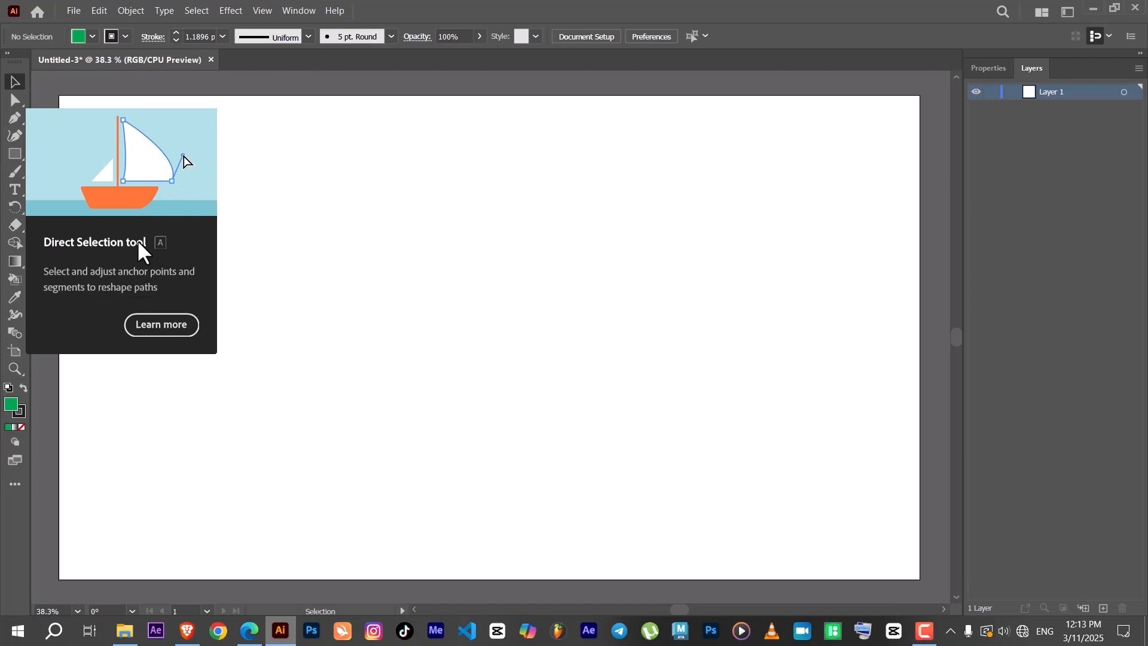
key("b")
left_click(15, 154)
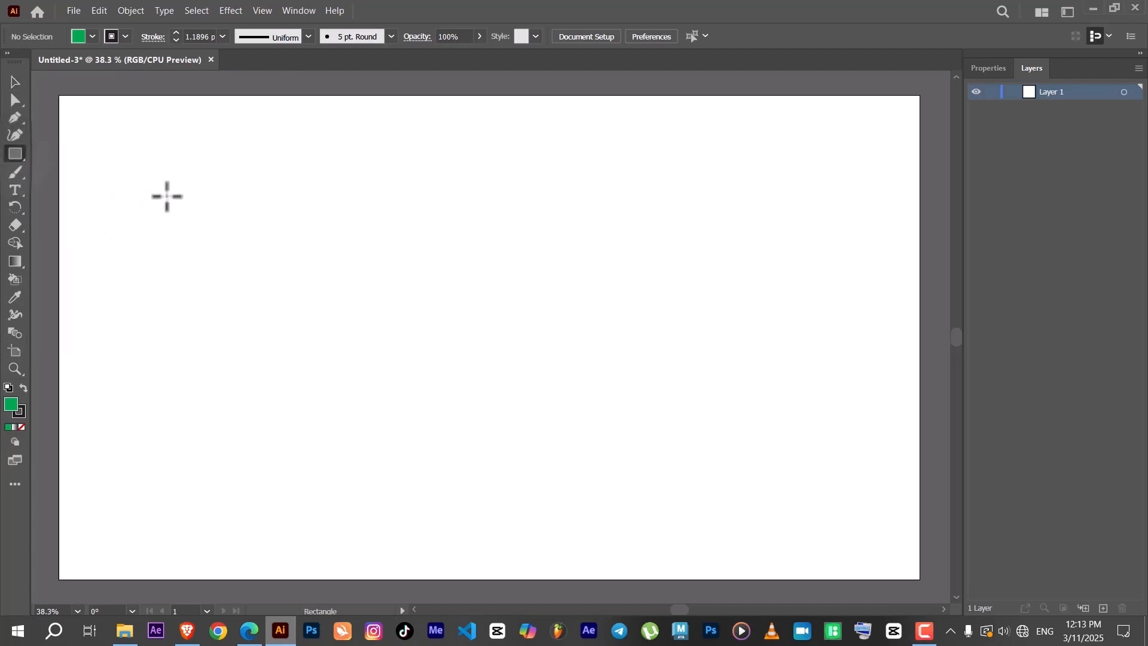
left_click_drag(190, 203, 333, 345)
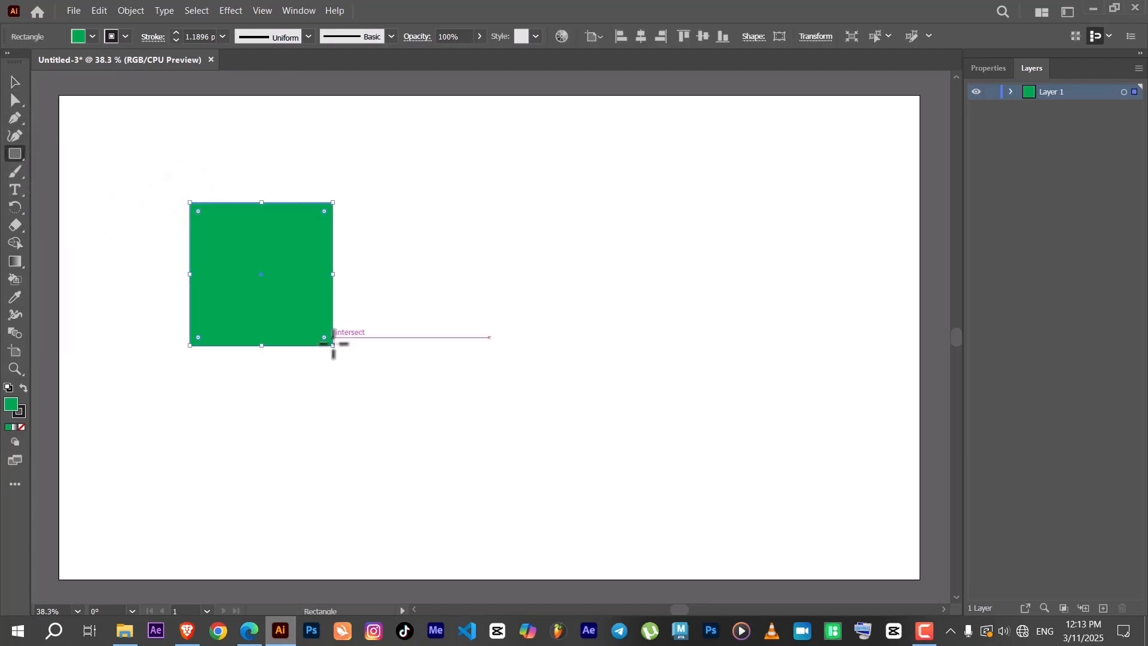
- Try pulling the square's upper-right and lower-right corners far outward with the Direct Selection tool, and undo both anchor moves
left_click(19, 96)
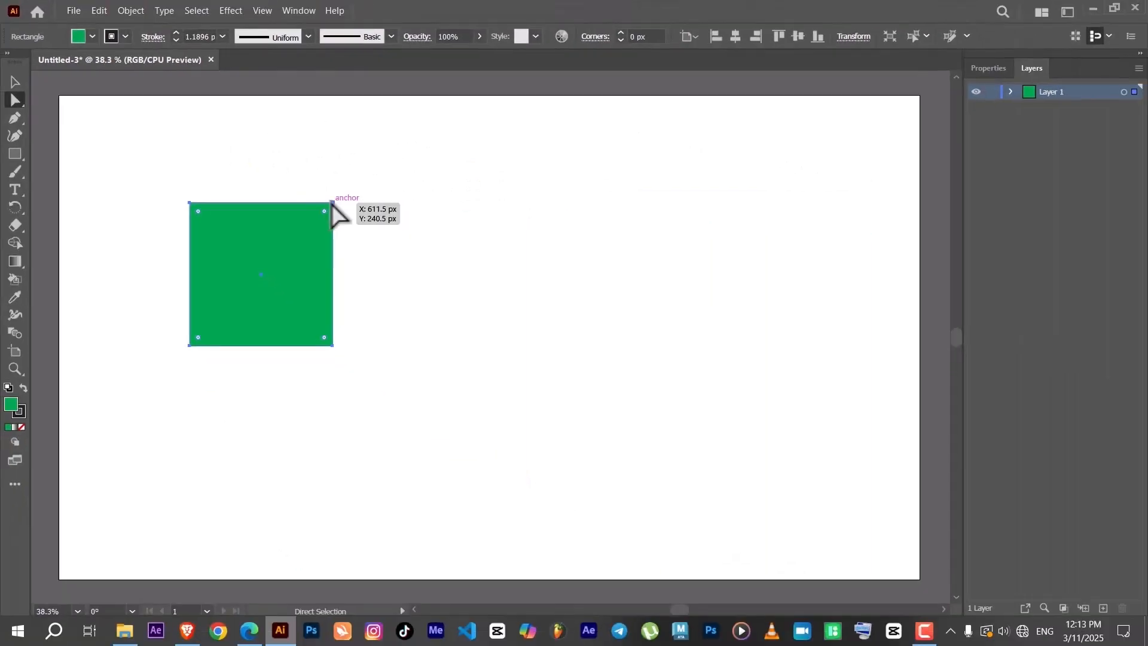
left_click(332, 203)
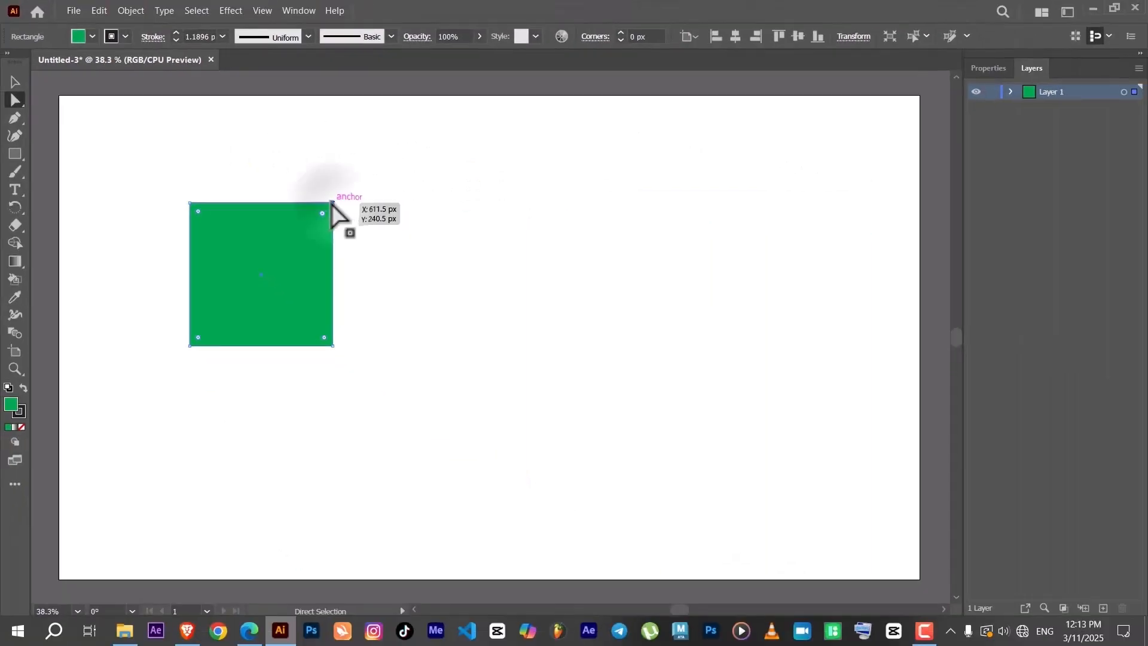
left_click_drag(333, 203, 534, 172)
left_click_drag(333, 346, 563, 468)
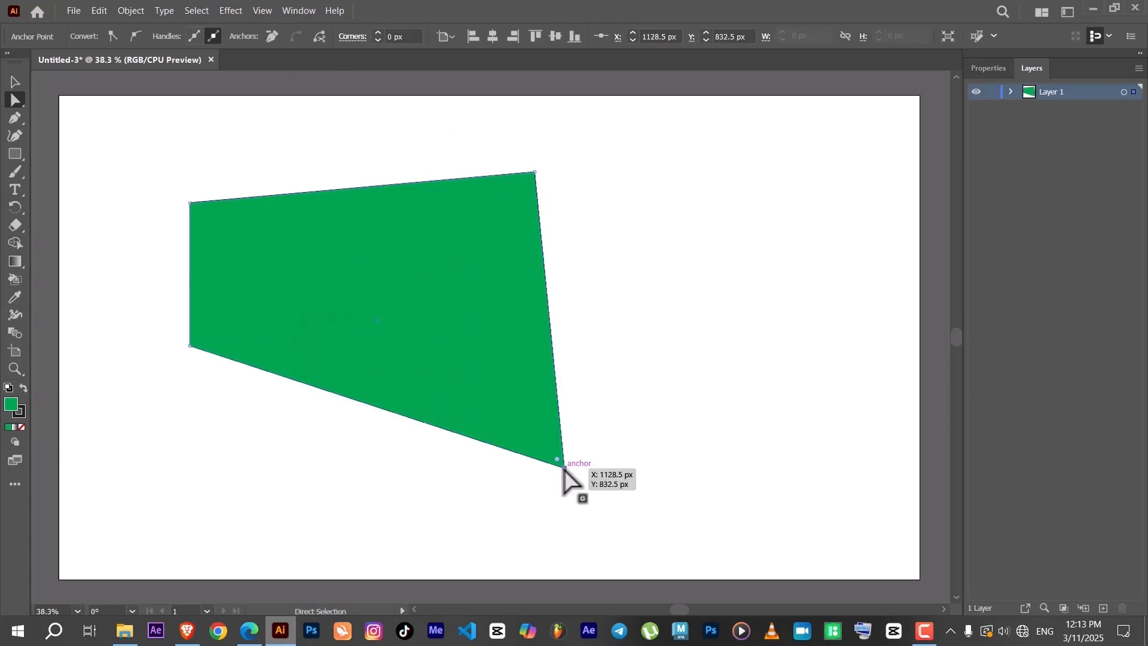
key("ctrl+z")
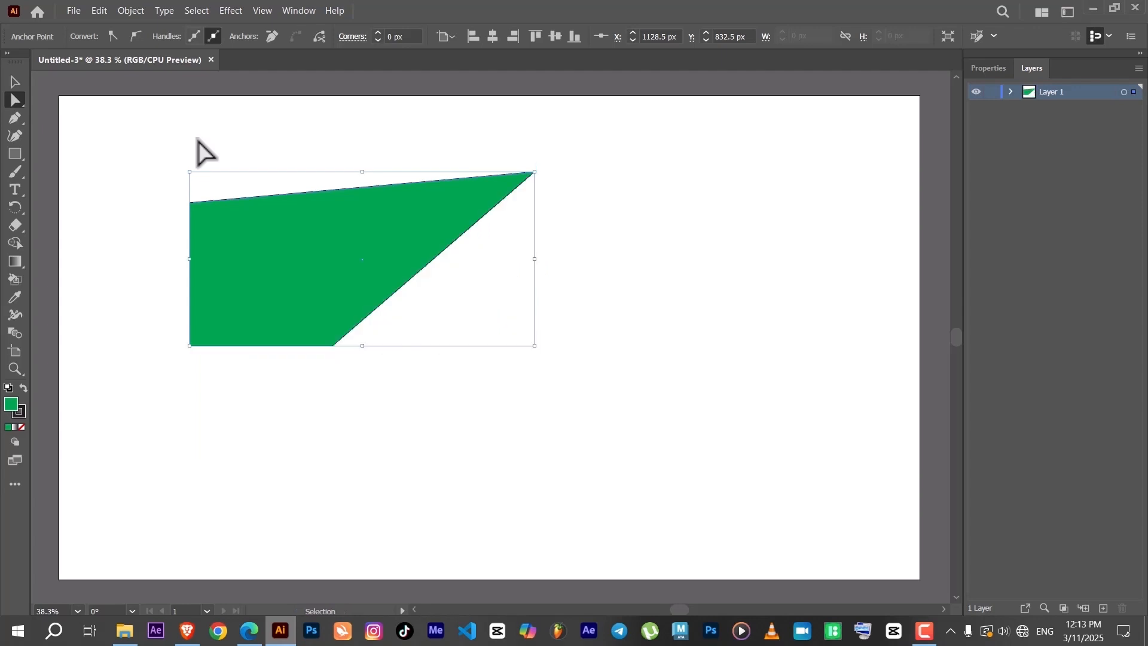
key("ctrl+z")
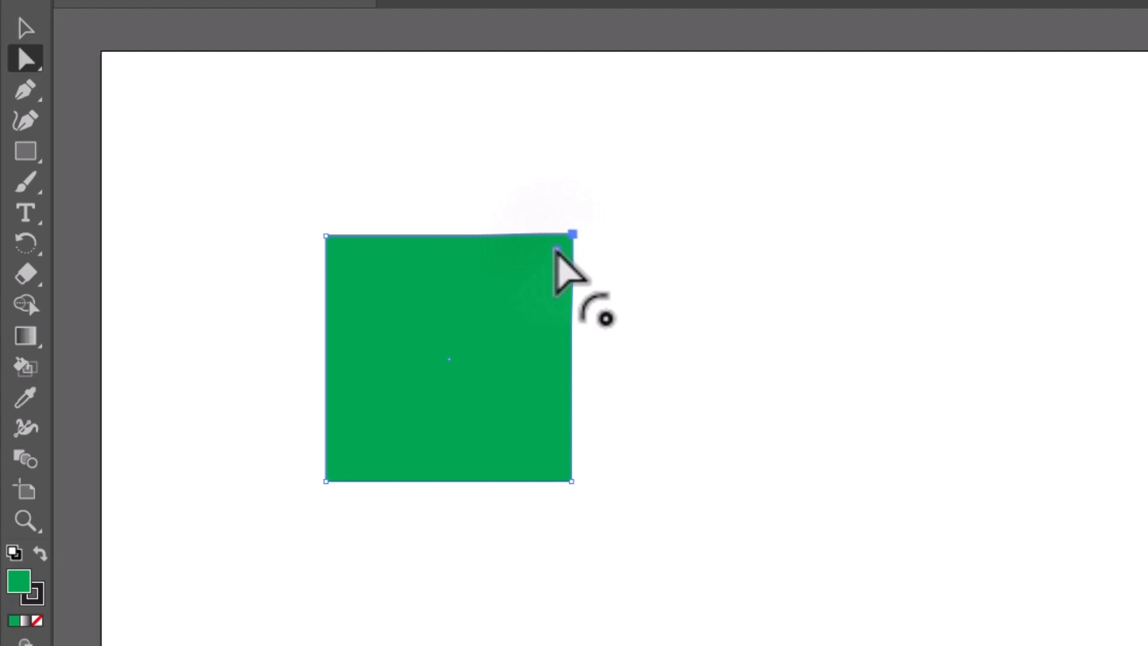
- Round the square's upper-right corner fully into a quarter circle, and move the shape about 319 px right and 125 px down
left_click_drag(556, 250, 492, 538)
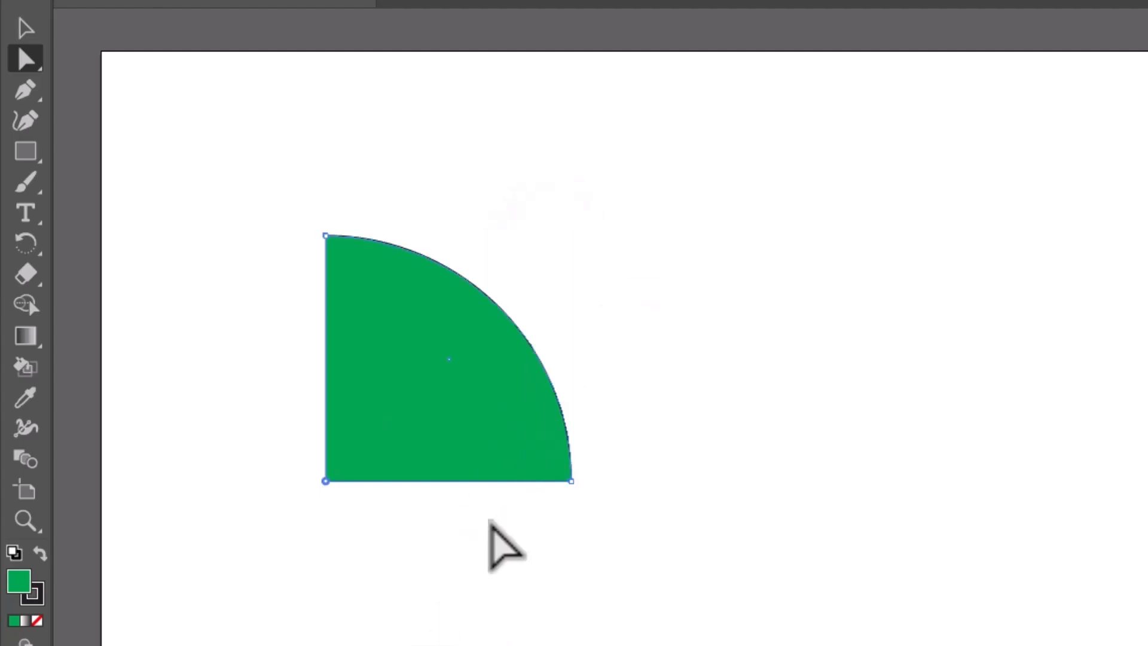
left_click(26, 28)
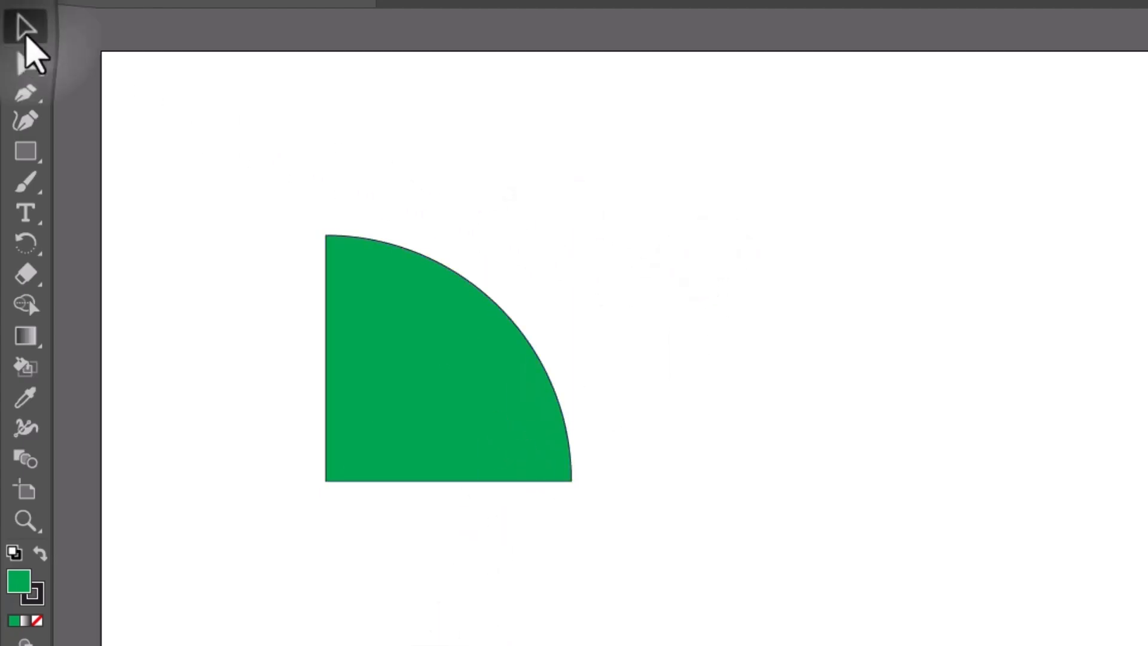
left_click_drag(476, 404, 717, 489)
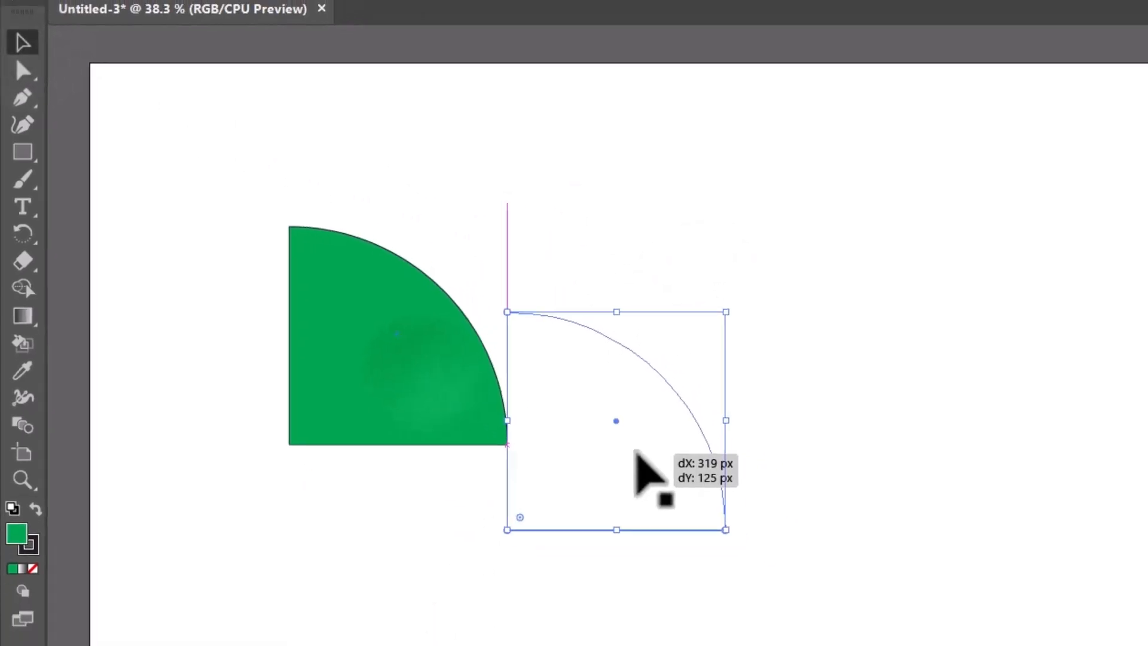
left_click_drag(635, 453, 636, 453)
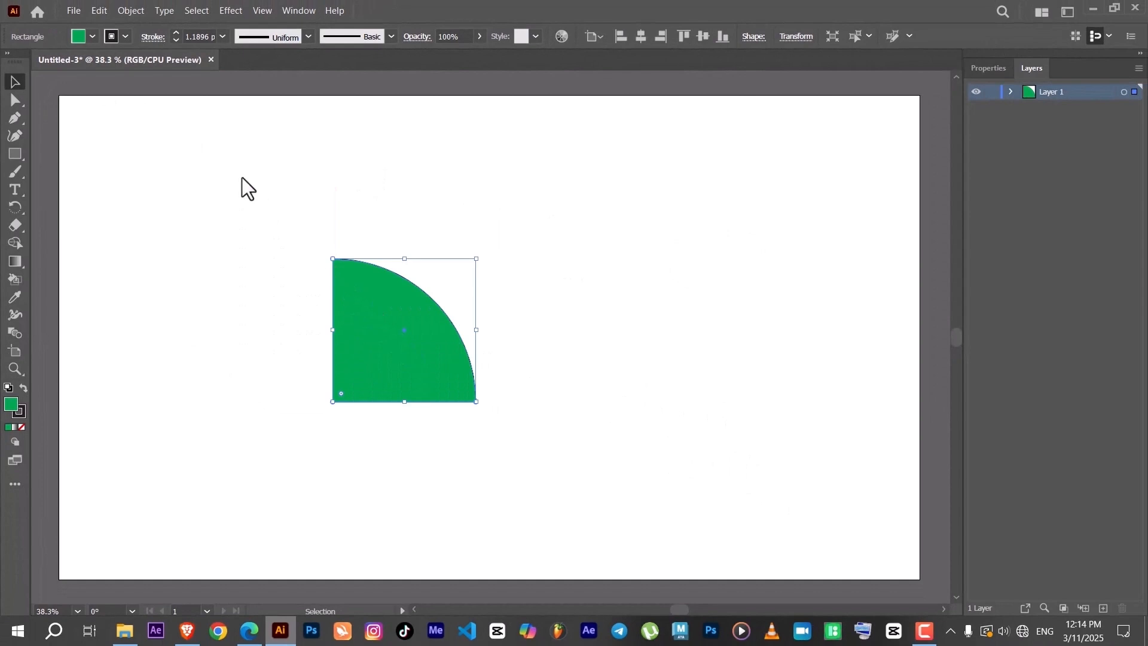
- Change the quarter circle's fill to black and deselect the shape
left_click(94, 31)
left_click(28, 62)
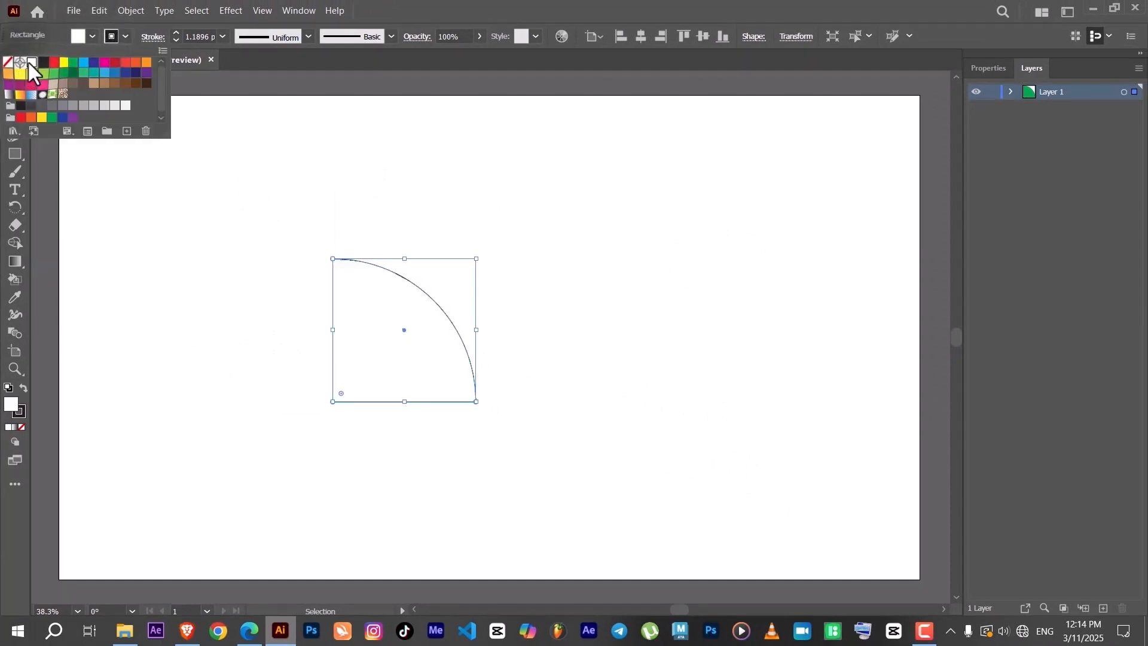
left_click(42, 62)
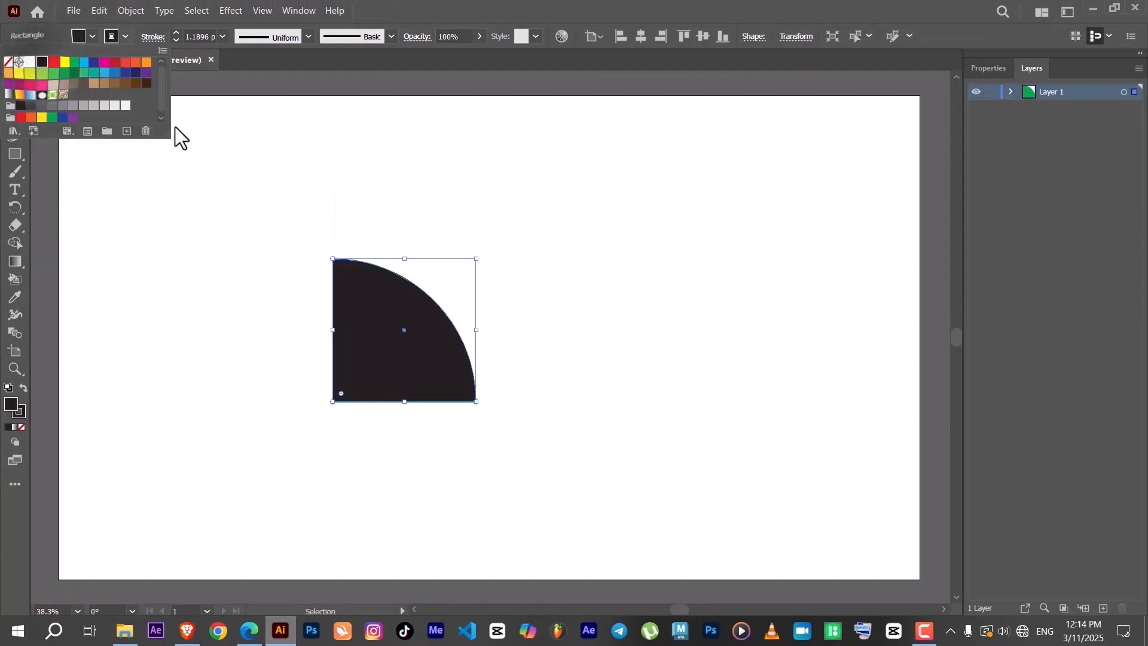
left_click(198, 147)
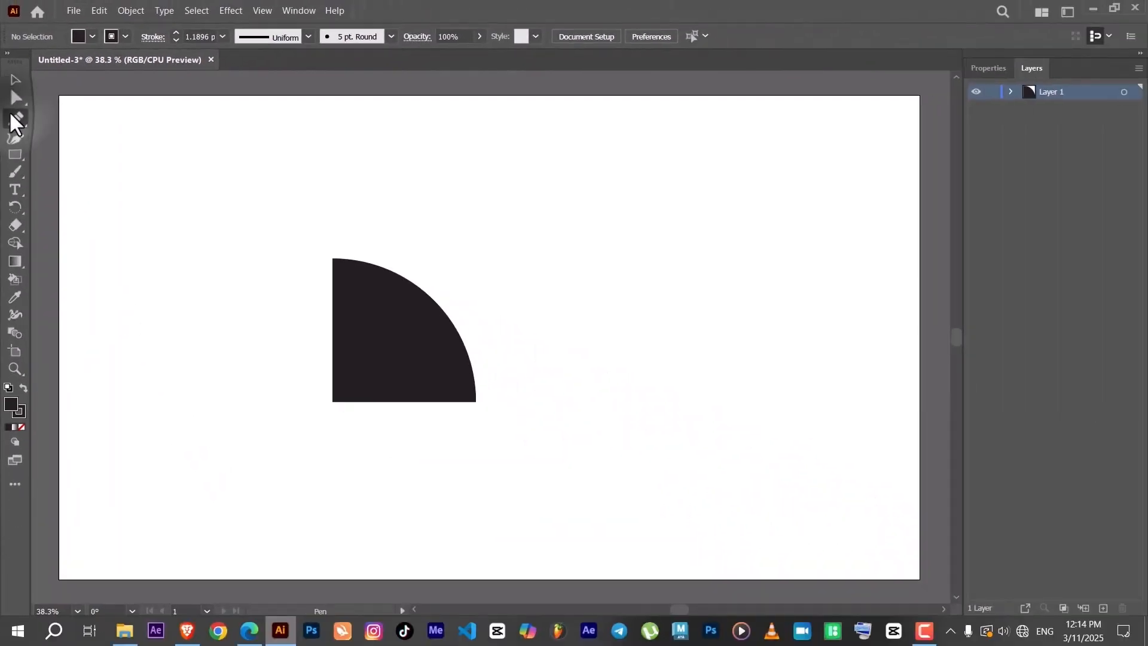
- Draw a closed four-sided black shape about 374 by 280 px with the Pen tool, and move it near the artboard's upper-left corner
left_click(33, 136)
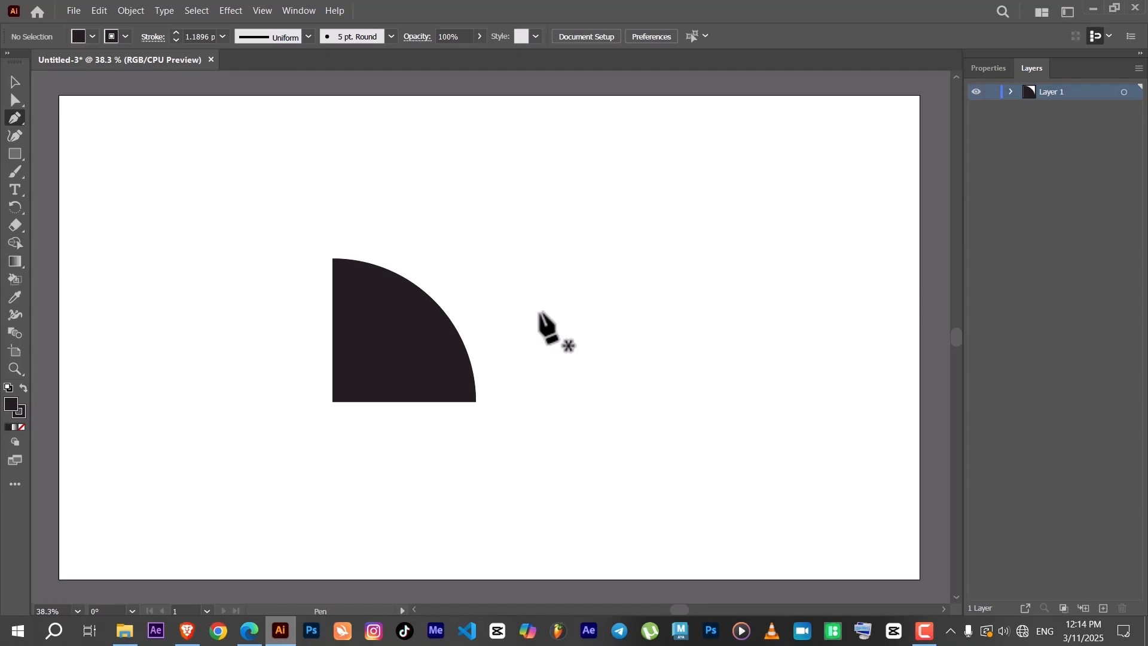
left_click(540, 312)
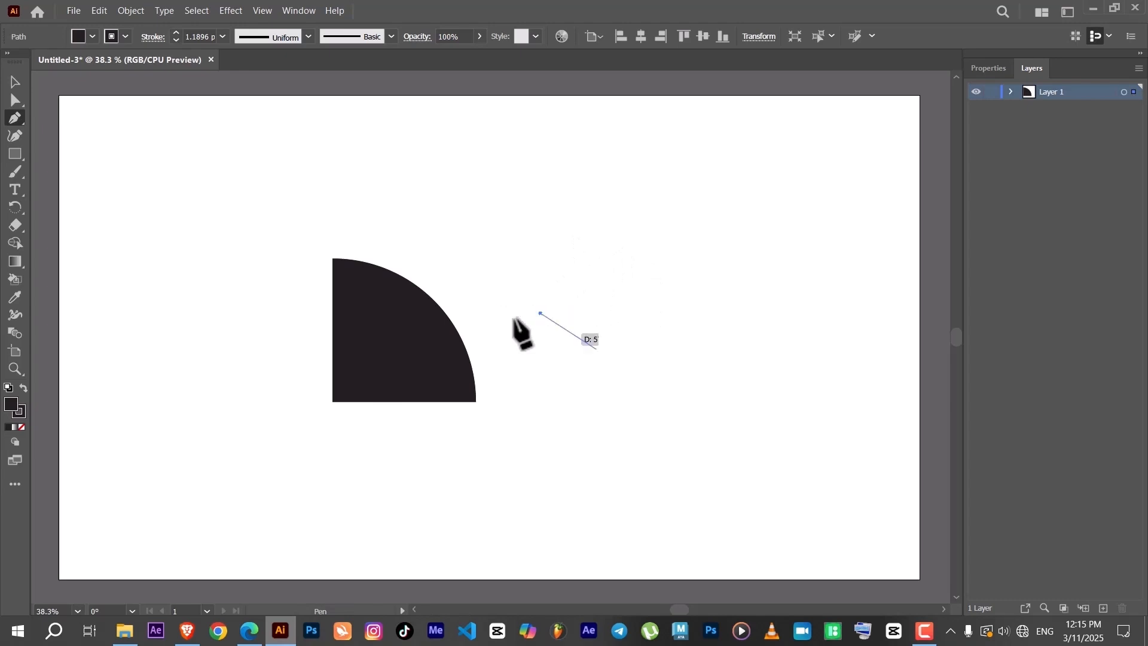
left_click(544, 186)
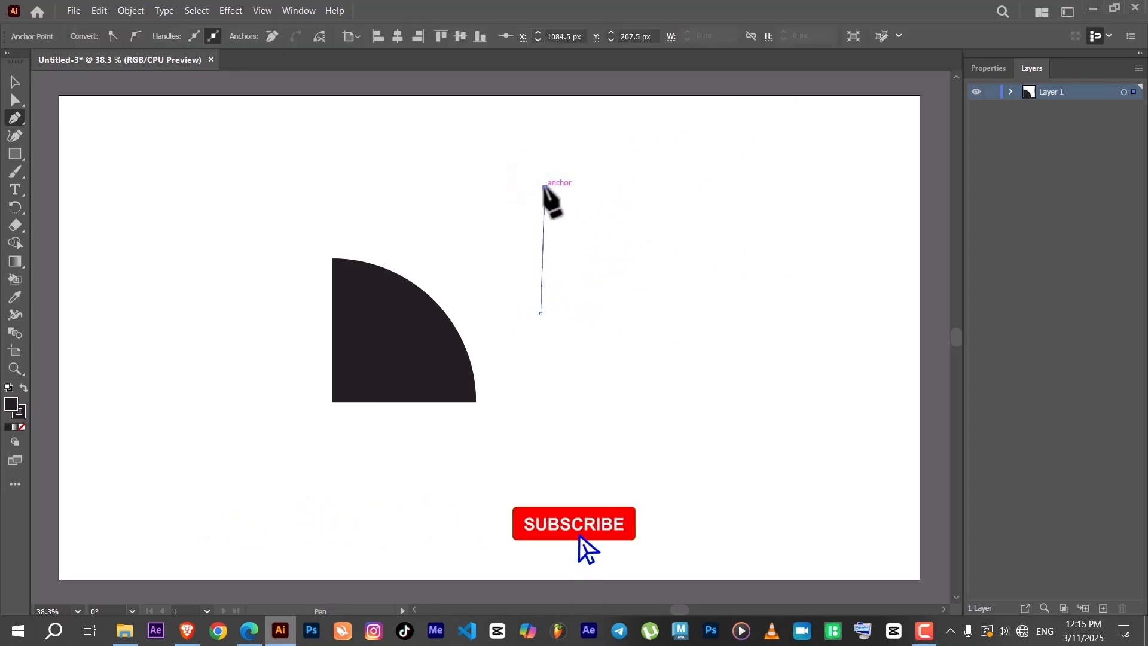
left_click_drag(543, 186, 567, 188)
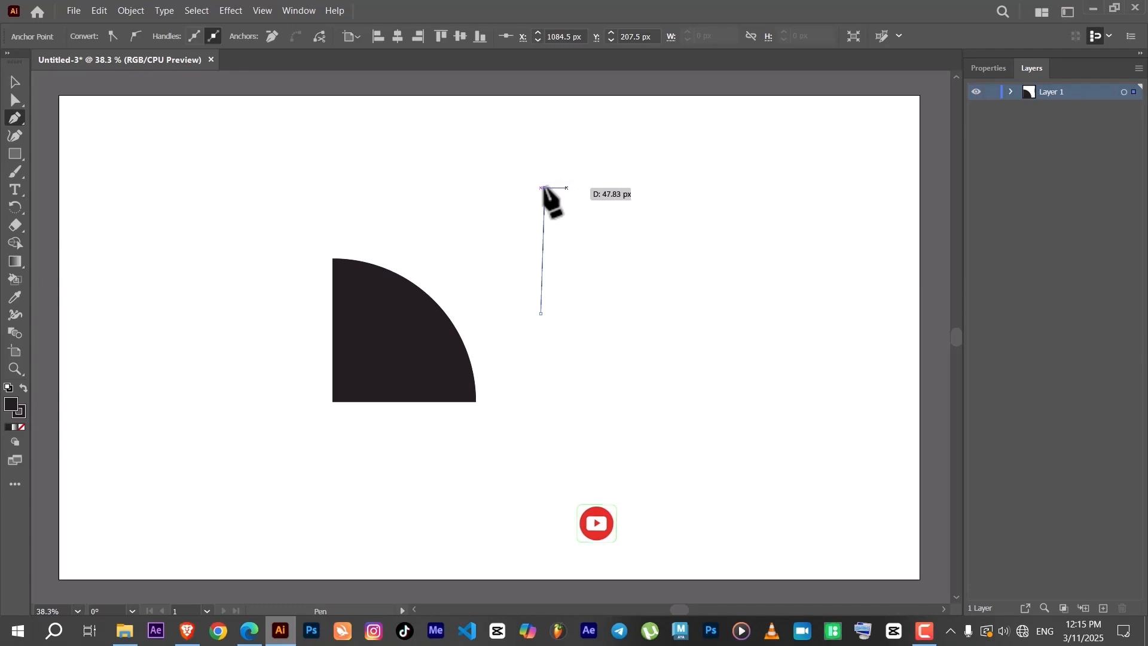
left_click(709, 188)
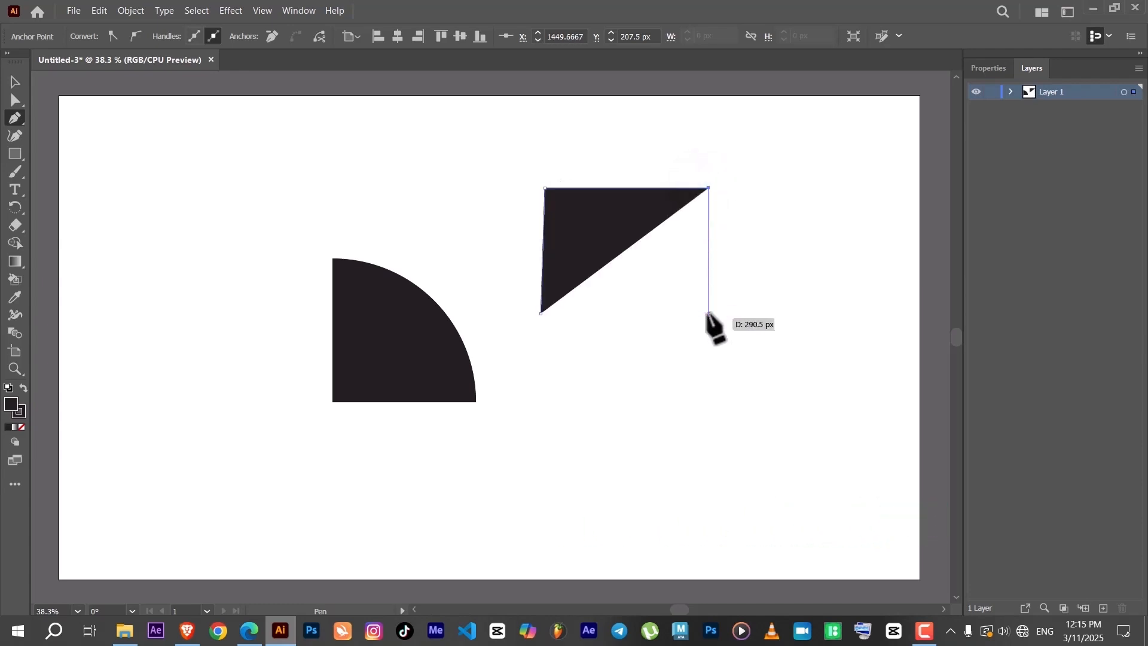
left_click(709, 312)
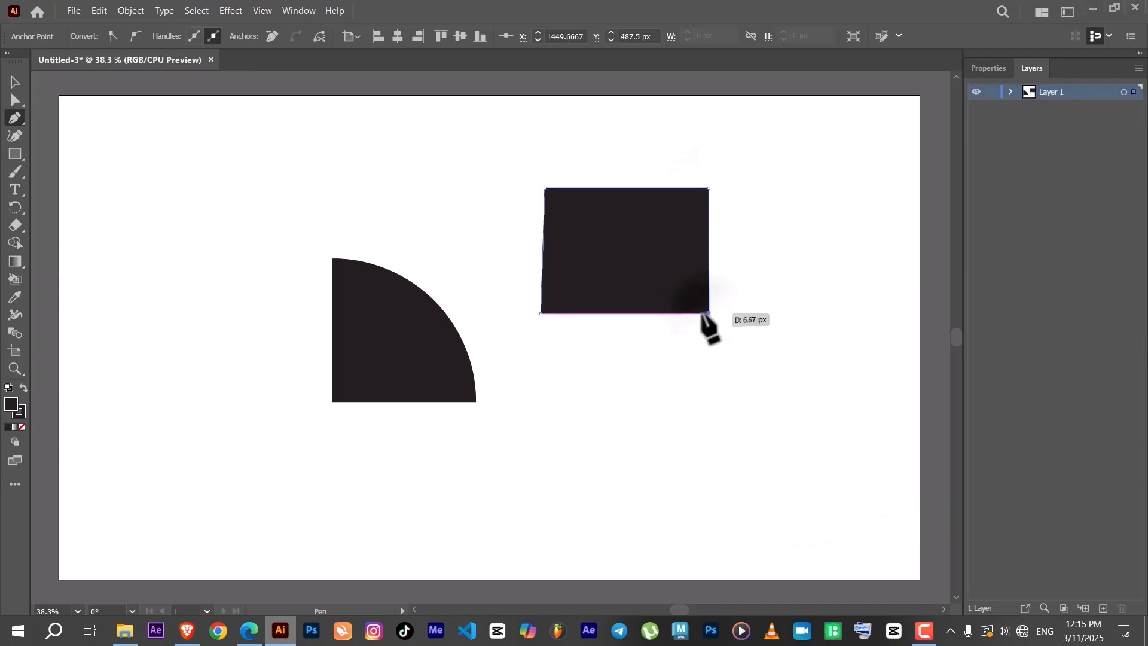
left_click(539, 312)
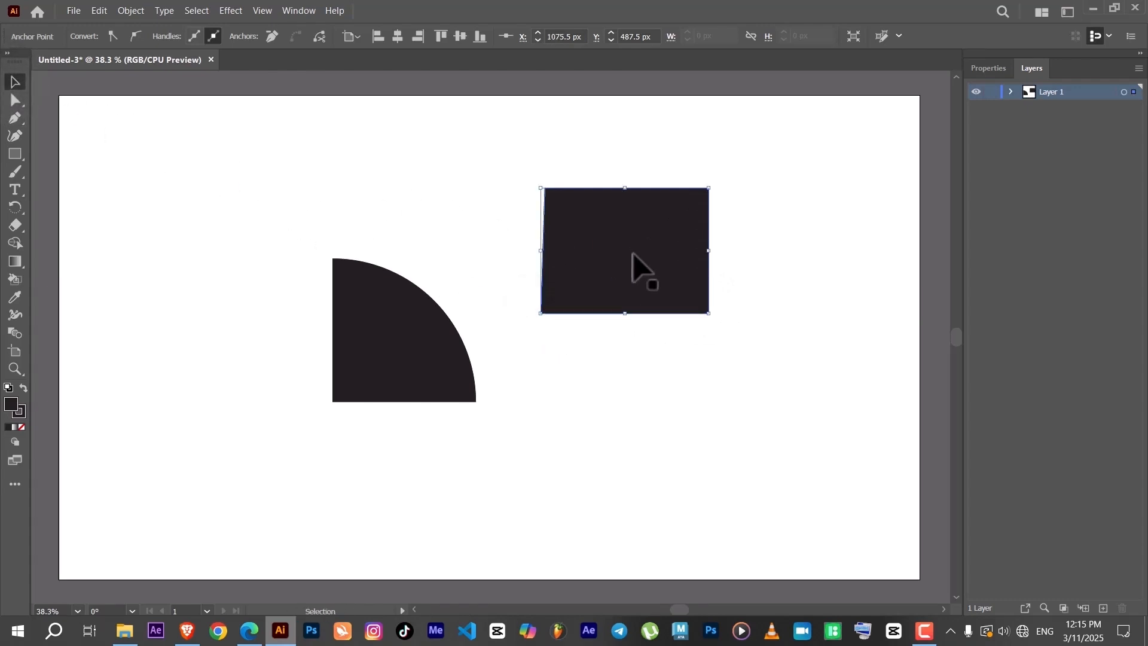
left_click_drag(636, 266, 194, 216)
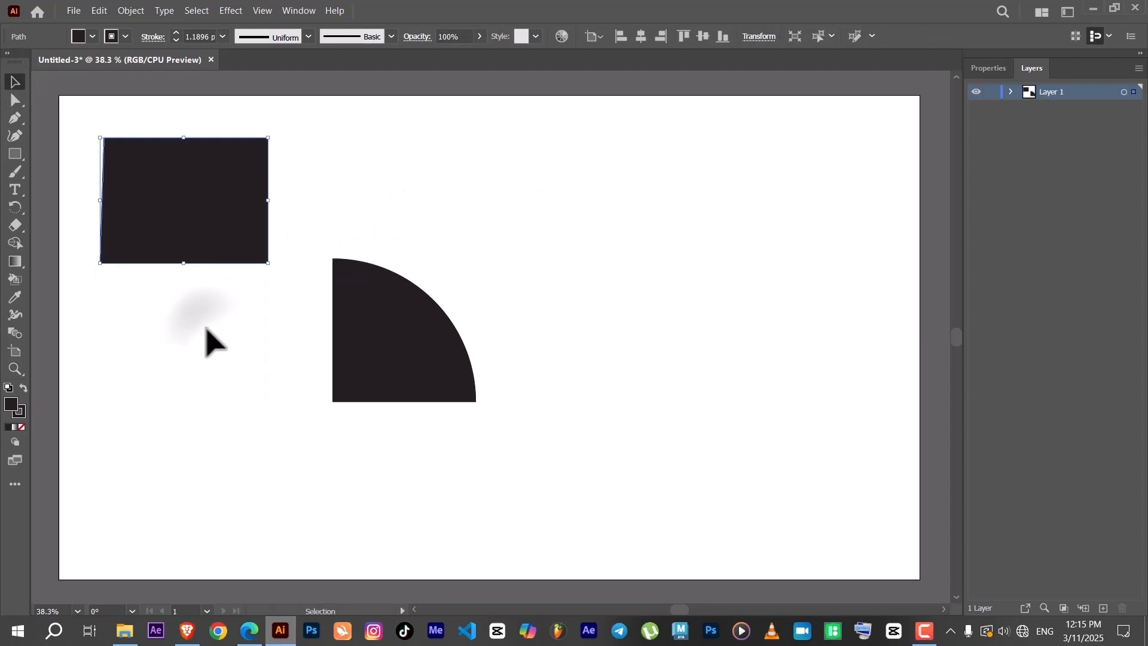
left_click(206, 341)
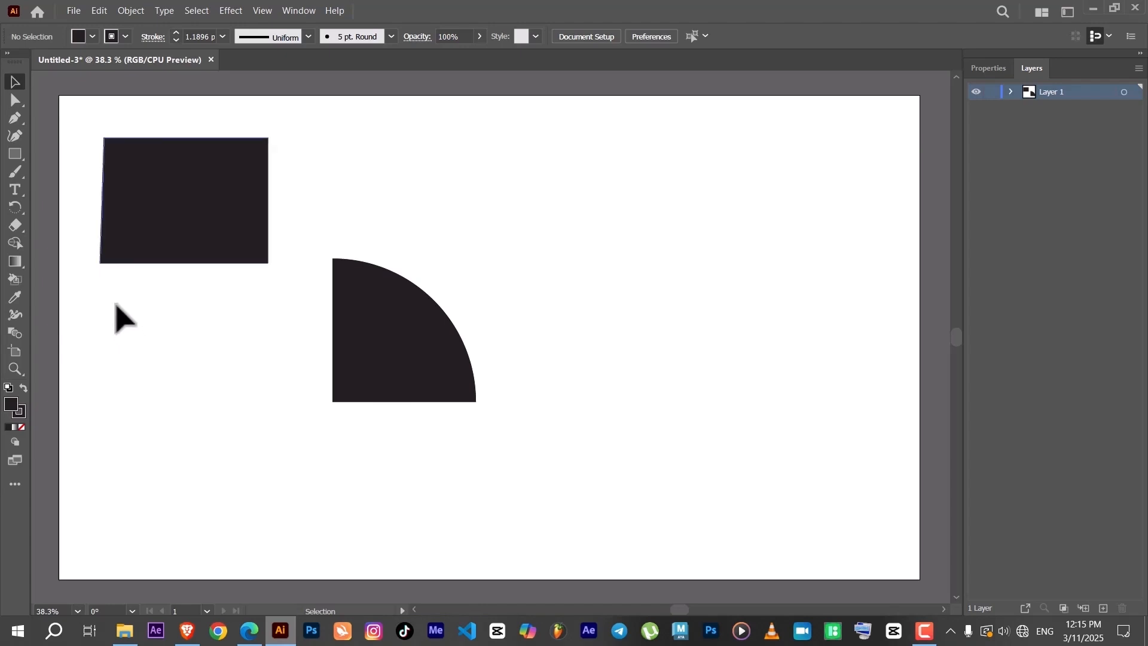
- Set the fill to None and draw a closed triangle outline with the Pen tool in the artboard's upper-right area
left_click(16, 118)
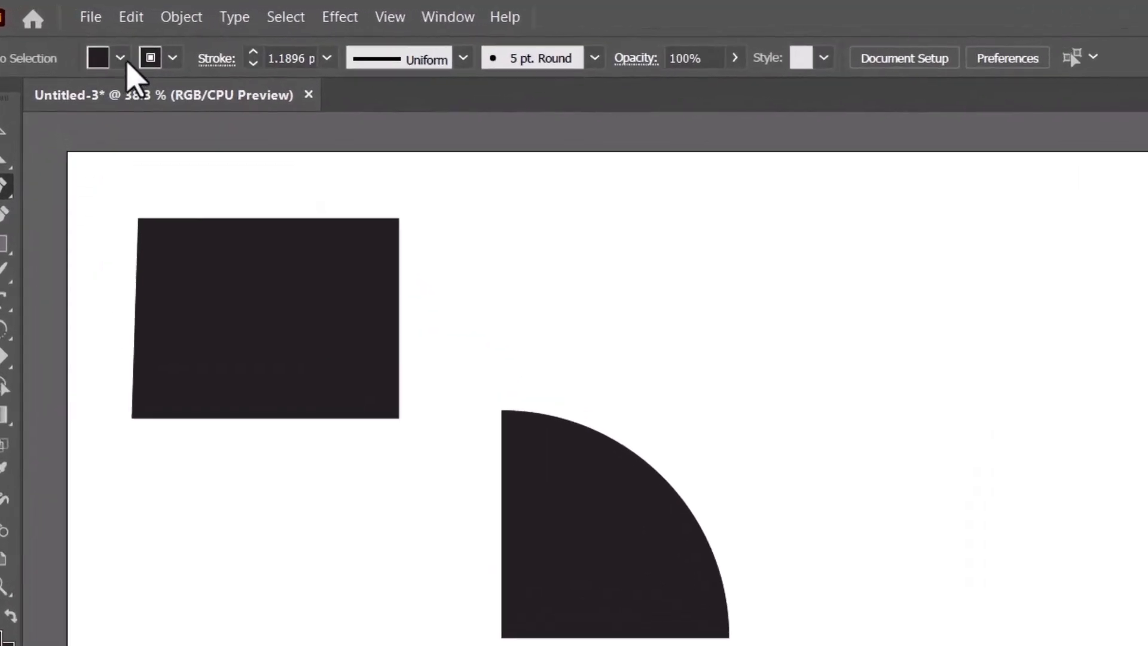
left_click(93, 37)
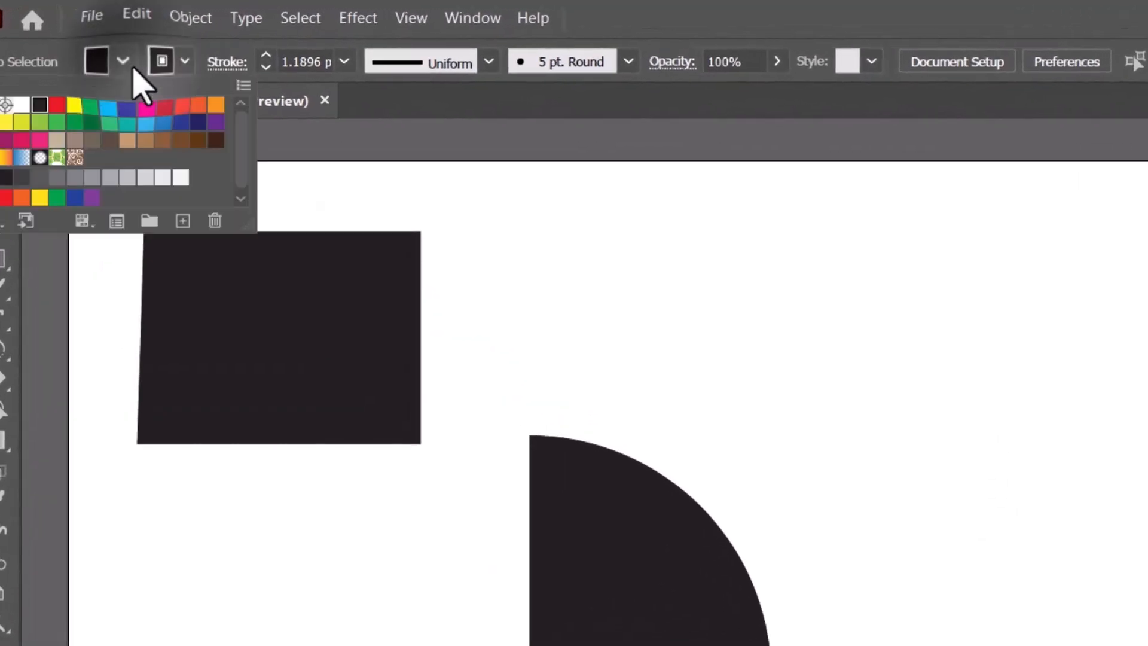
left_click(1, 106)
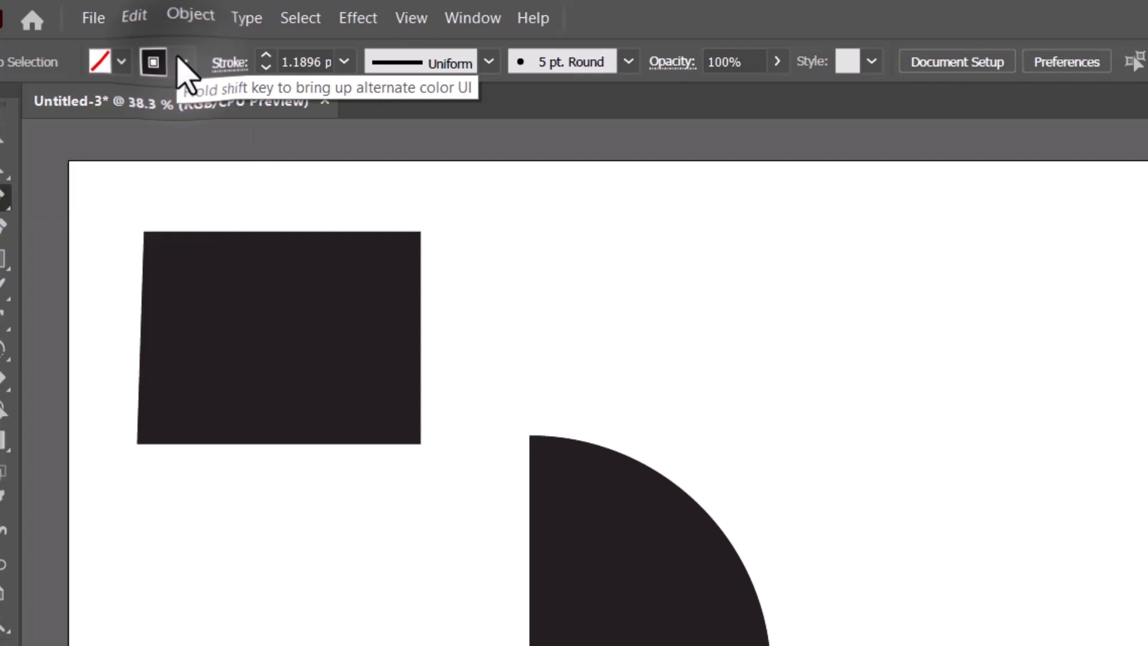
left_click(179, 59)
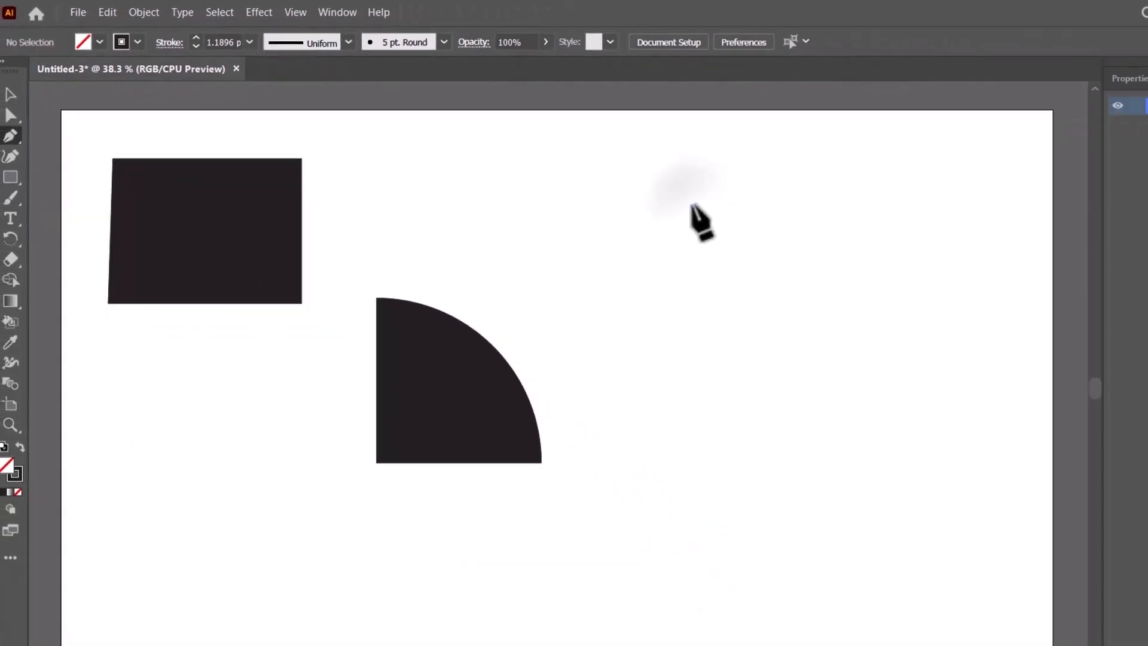
left_click(693, 206)
left_click(858, 258)
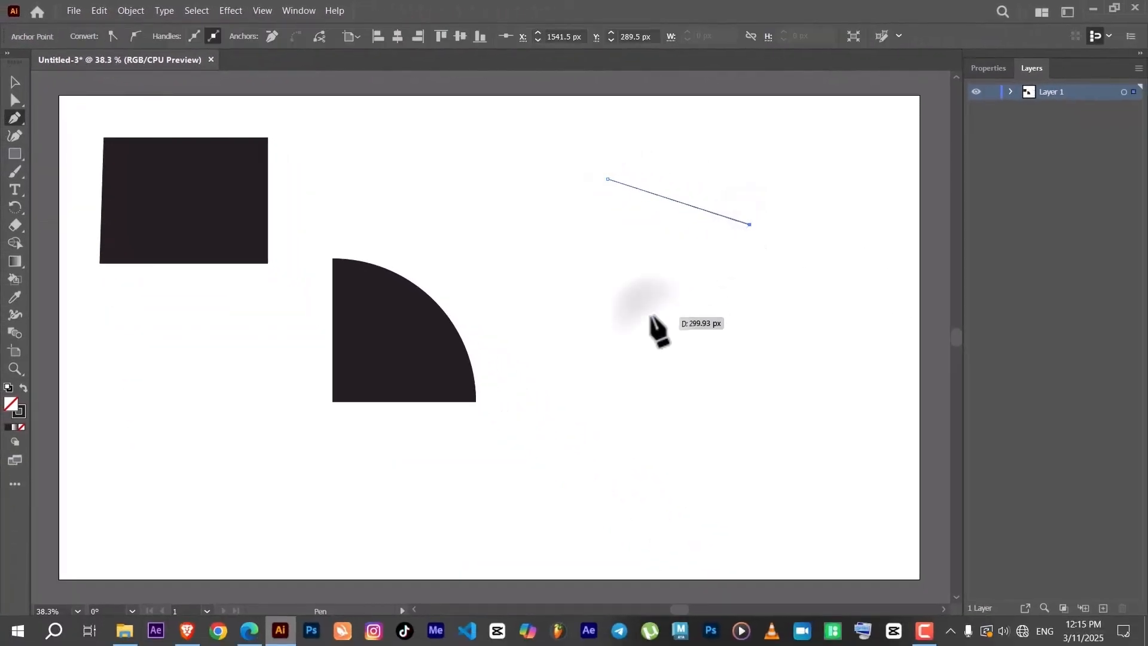
left_click(652, 316)
left_click(608, 178)
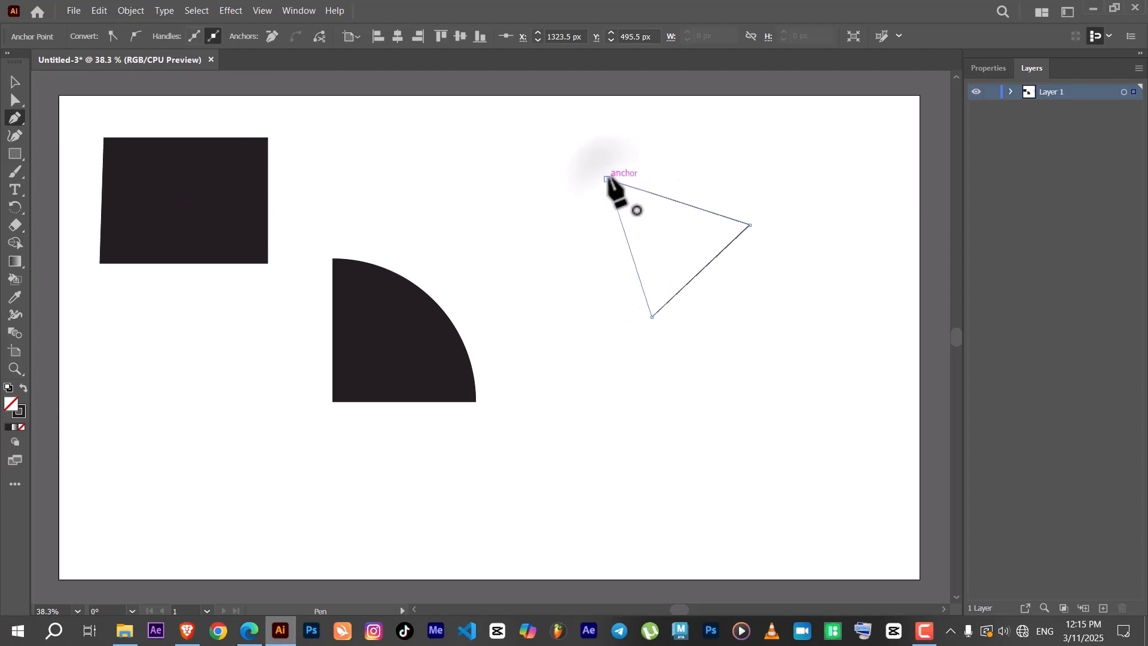
left_click(13, 83)
left_click(464, 166)
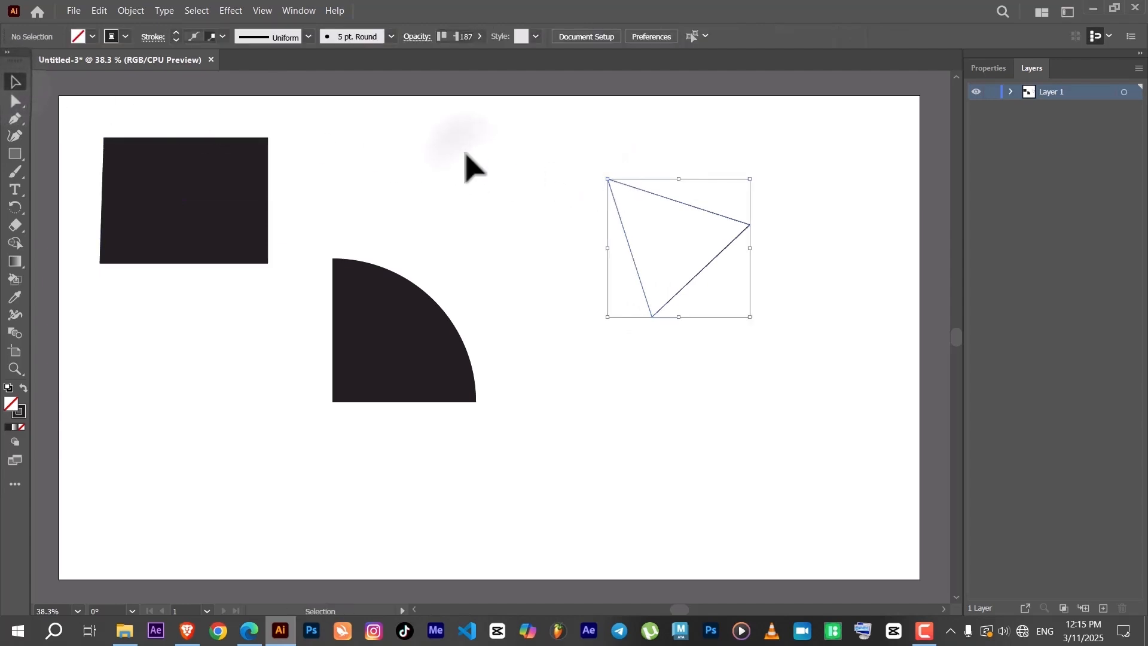
- Move the triangle outline left and slightly down, just to the right of the quarter circle, and deselect it
left_click_drag(730, 244, 586, 263)
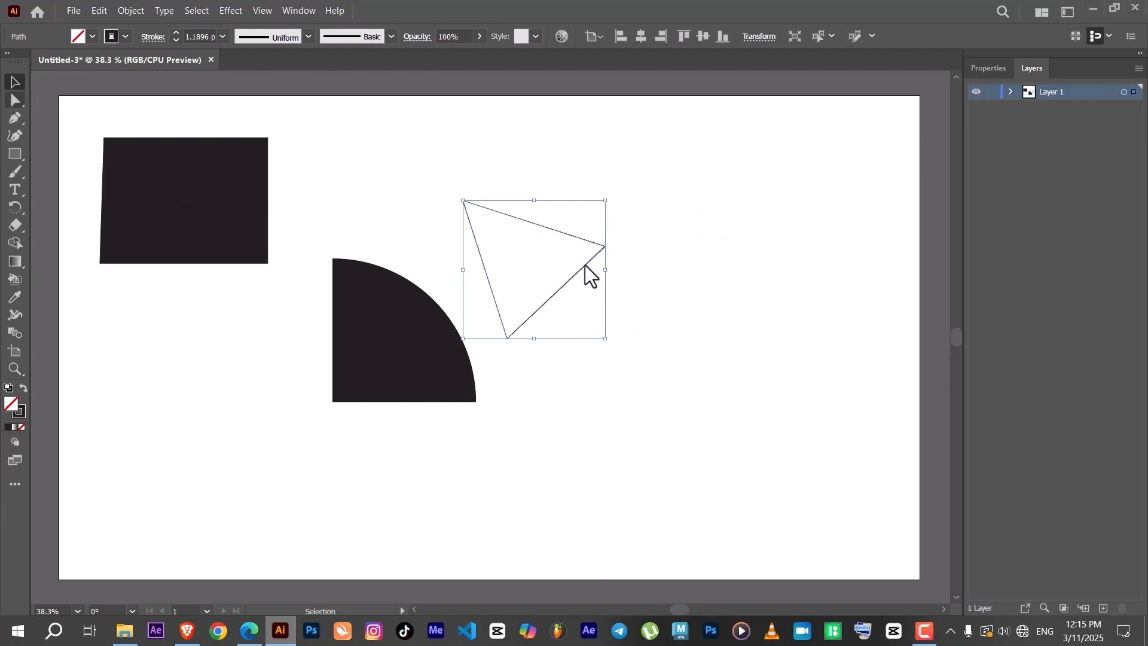
left_click_drag(550, 299, 595, 303)
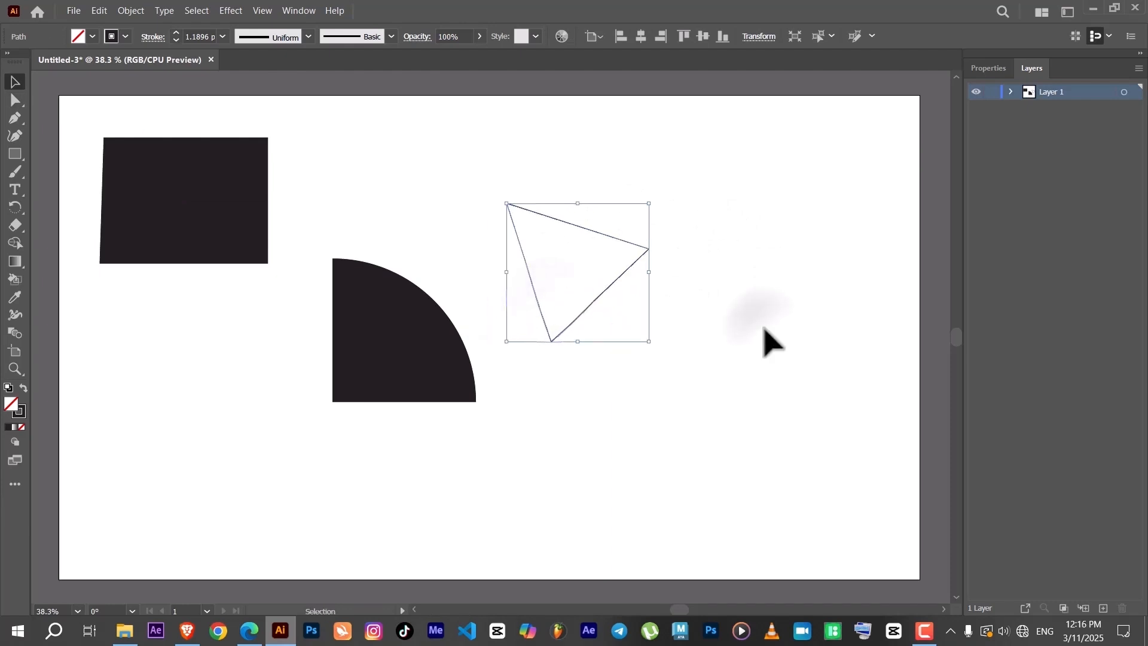
left_click(745, 308)
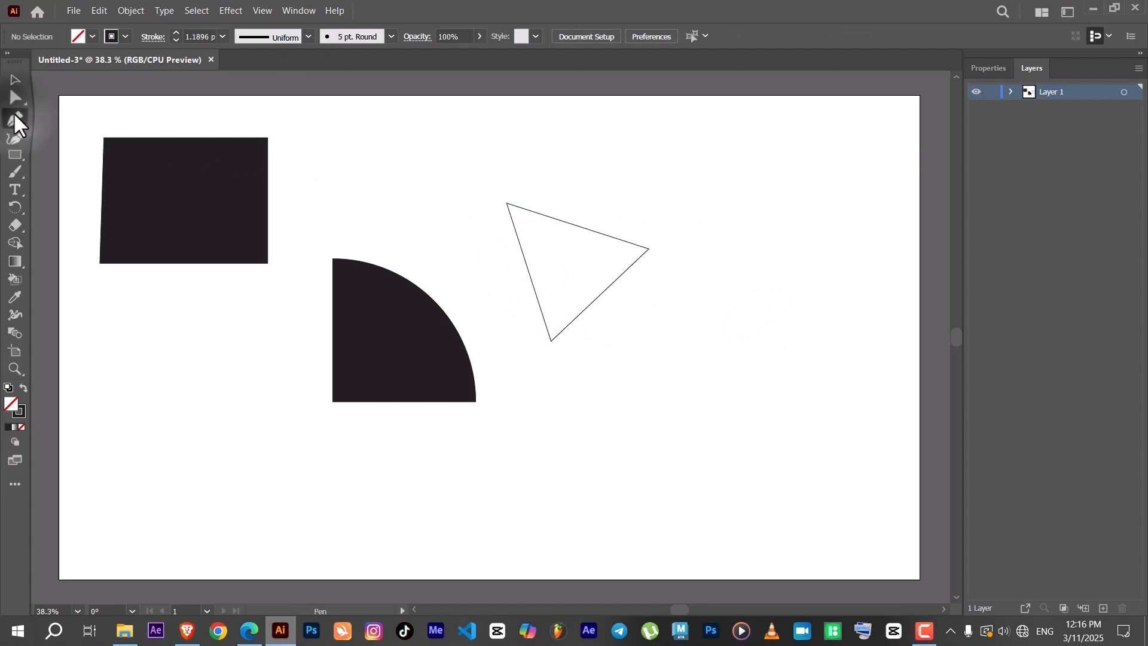
- Expand Layer 1 to show its objects and select the triangle outline's path from there
left_click(331, 149)
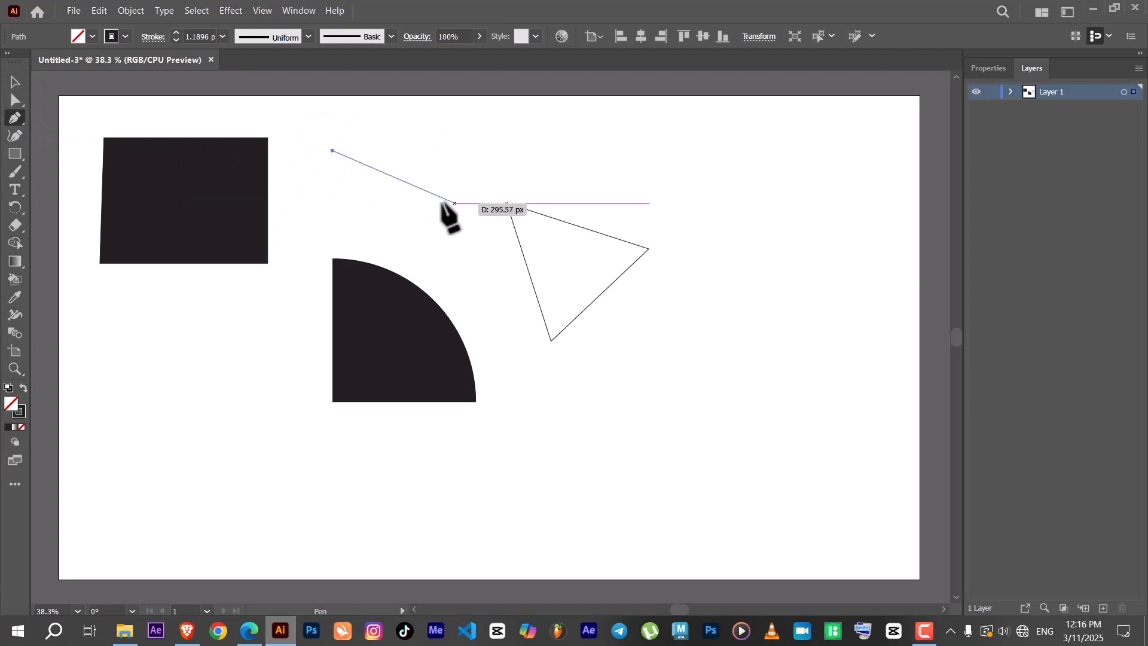
key("ctrl+z")
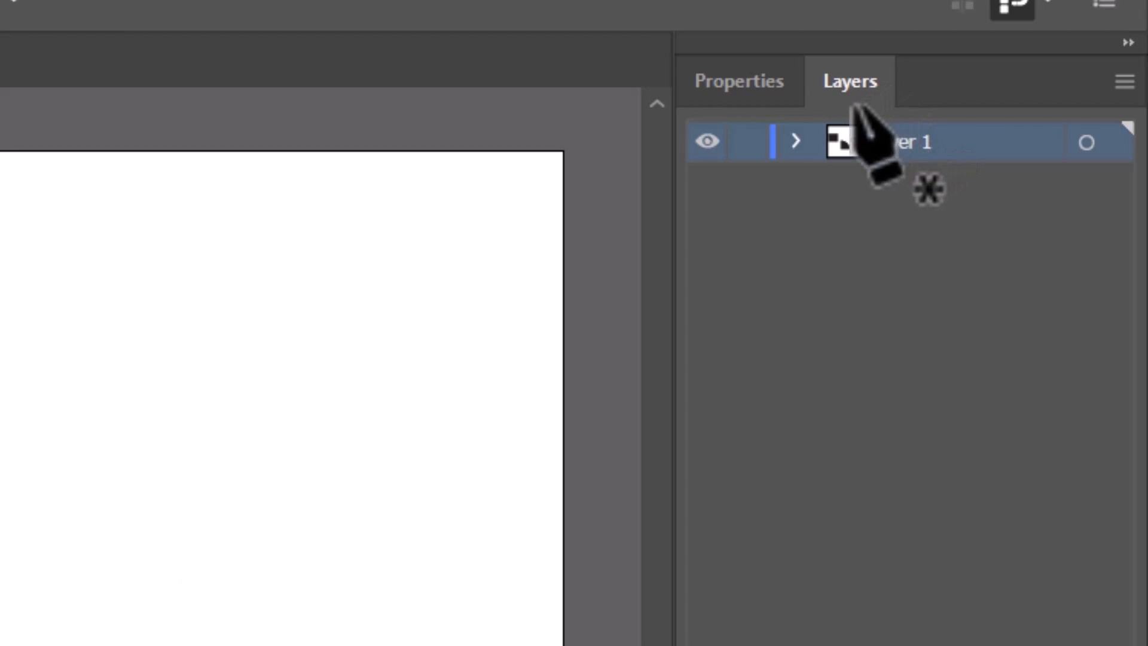
left_click(796, 142)
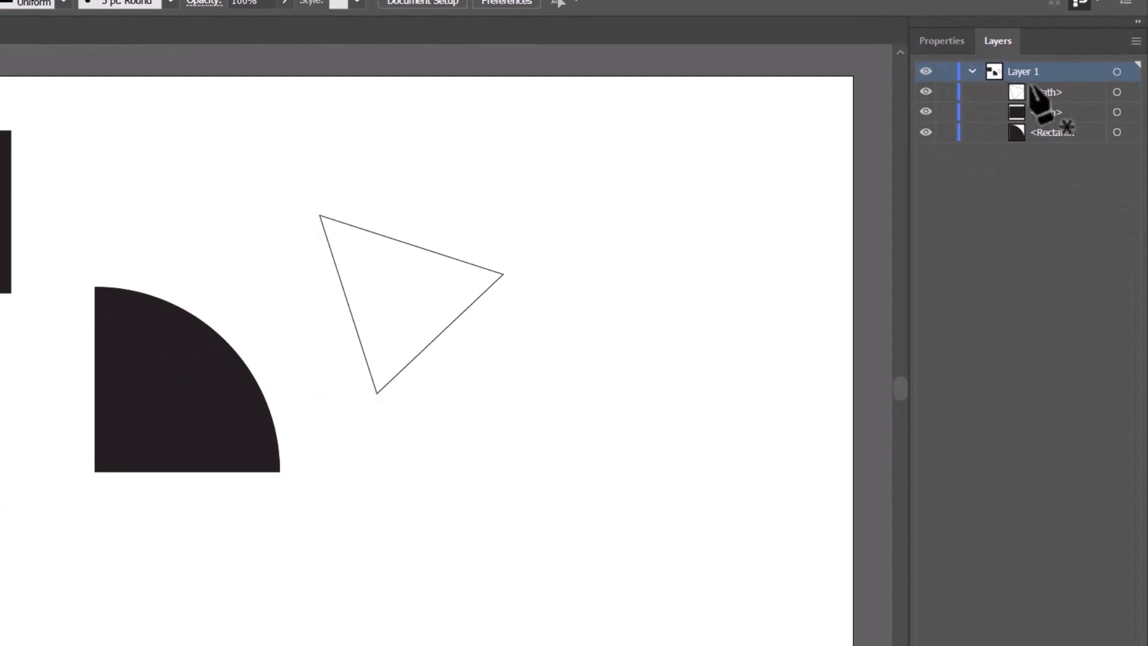
left_click(1116, 111)
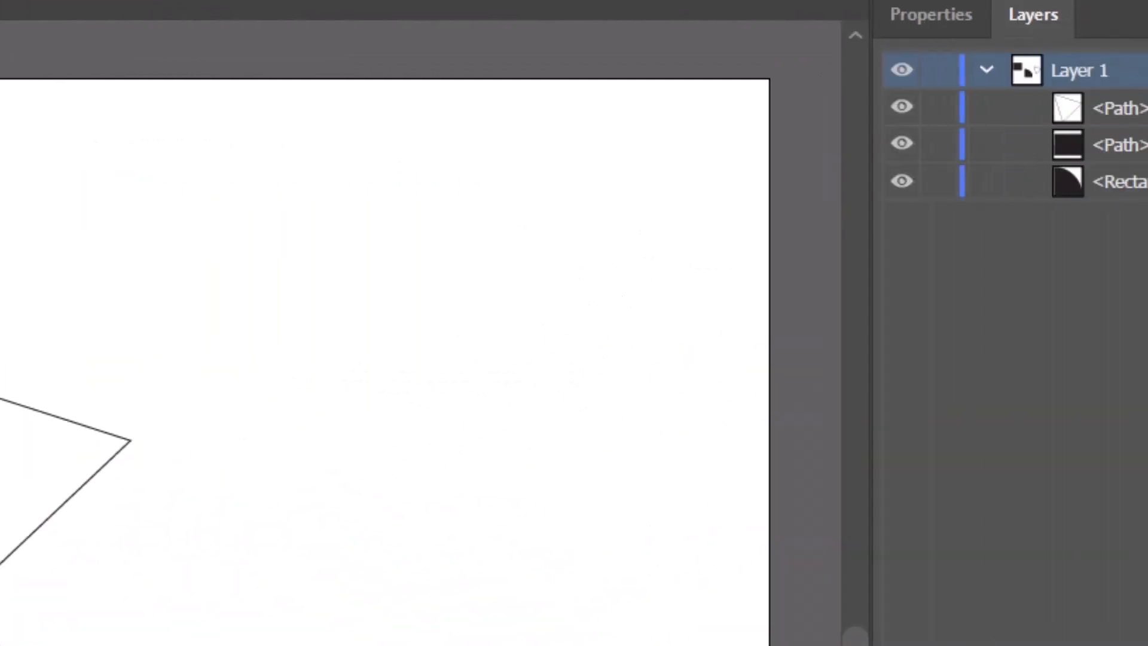
left_click(1092, 109)
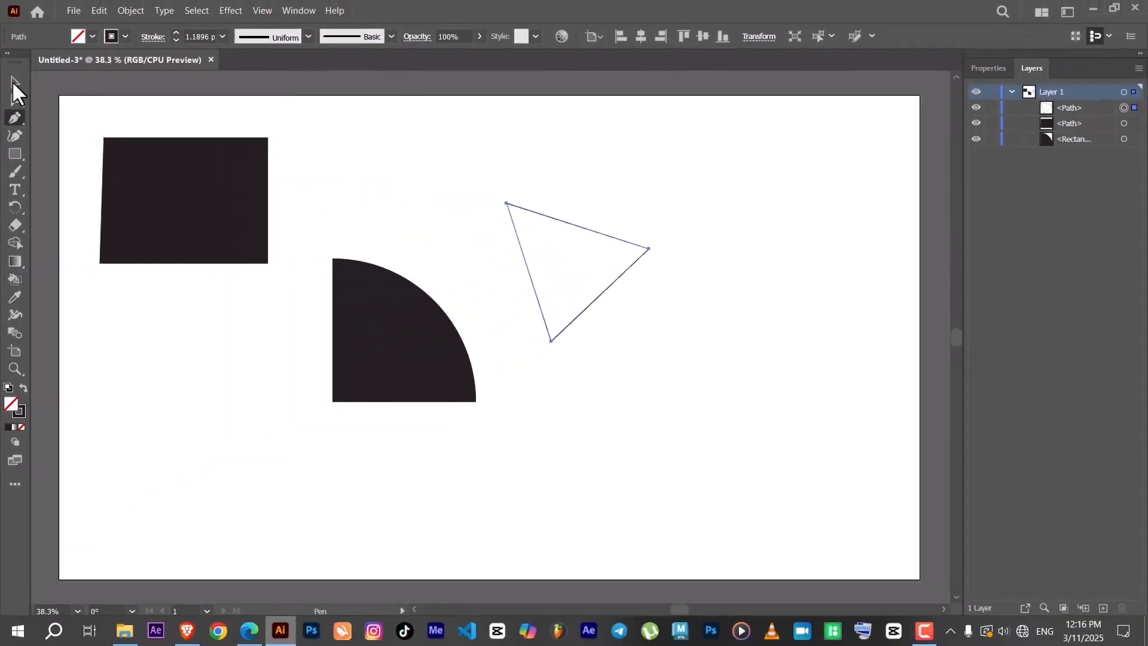
- Move the triangle outline slightly to the right, deselect it and collapse Layer 1
left_click(12, 82)
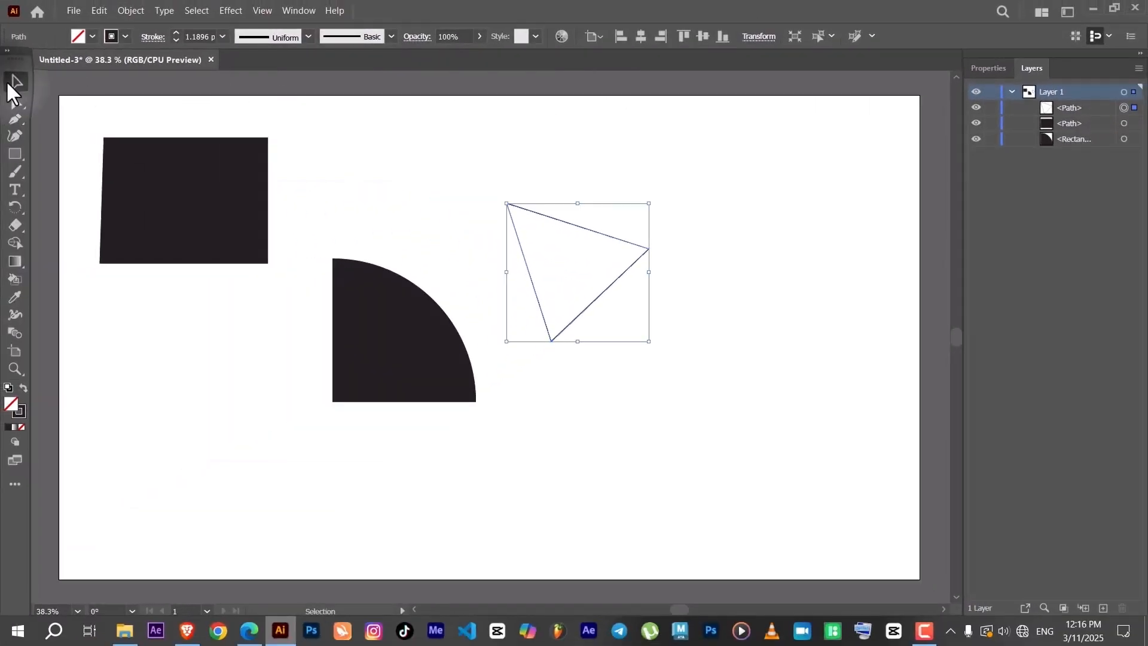
left_click_drag(615, 303, 623, 302)
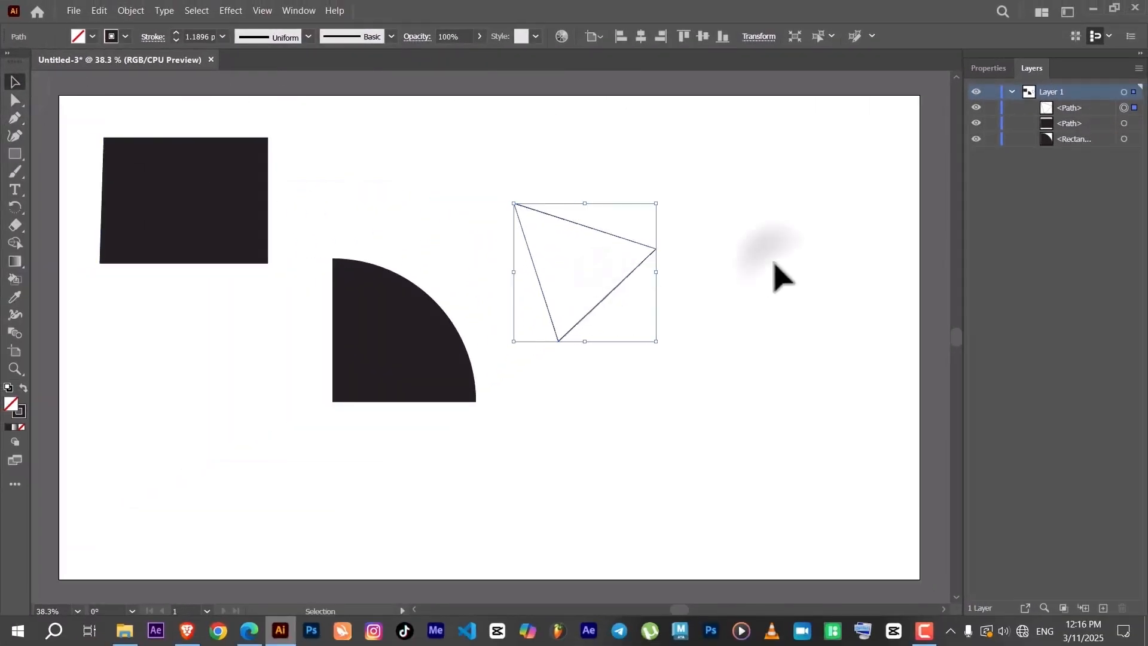
left_click(837, 222)
left_click(1011, 91)
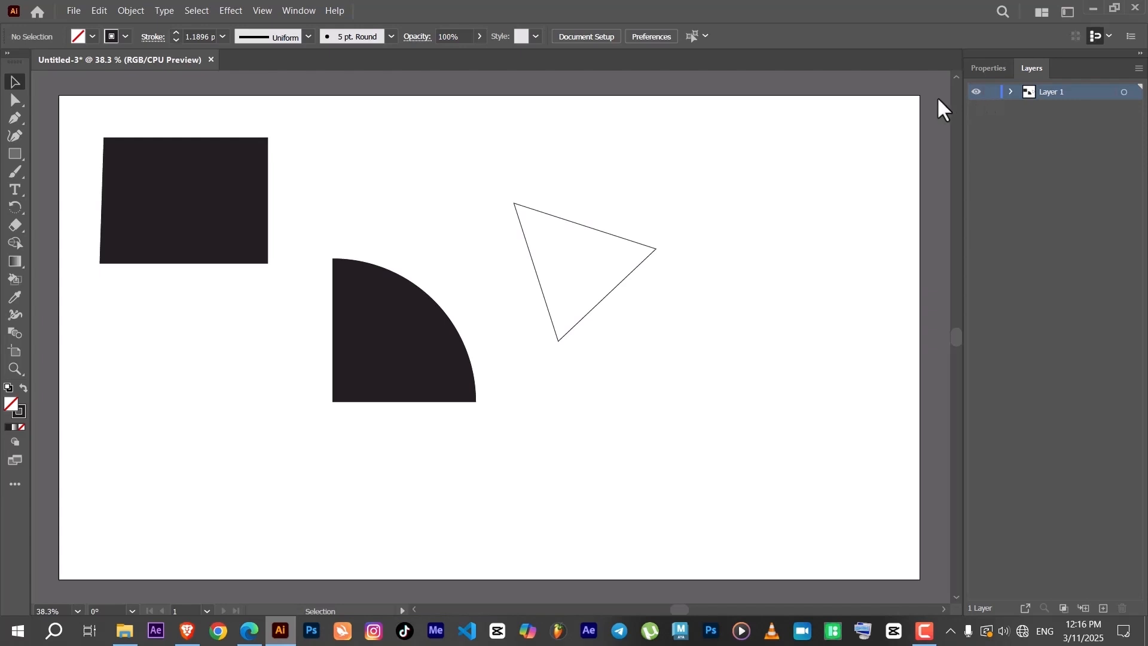
left_click(13, 119)
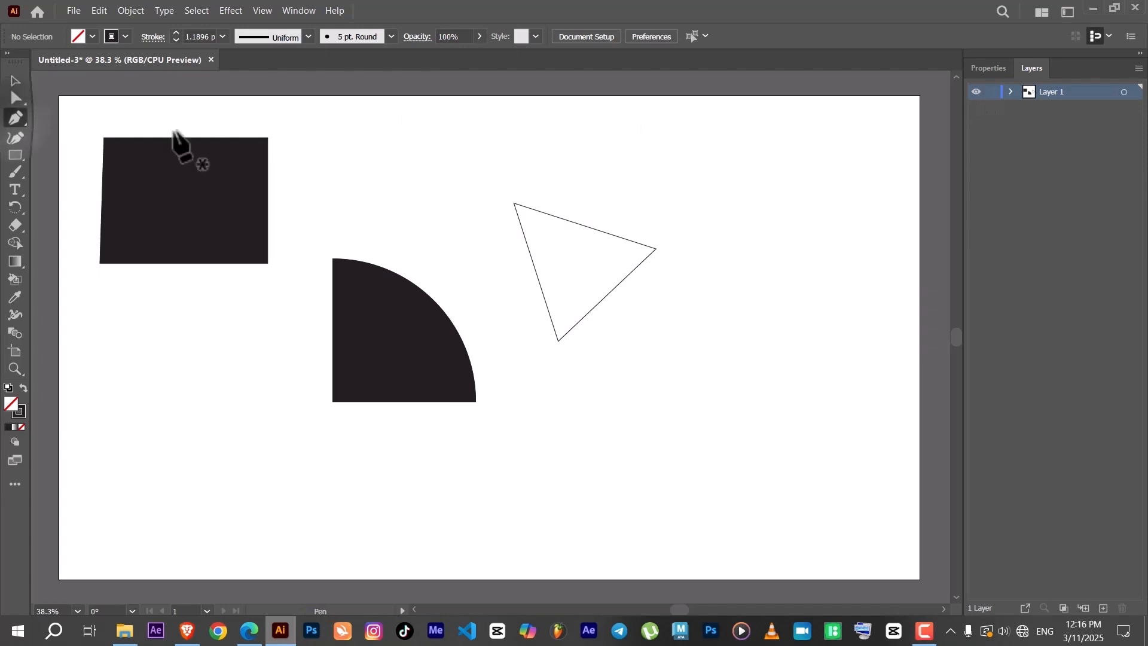
left_click(669, 173)
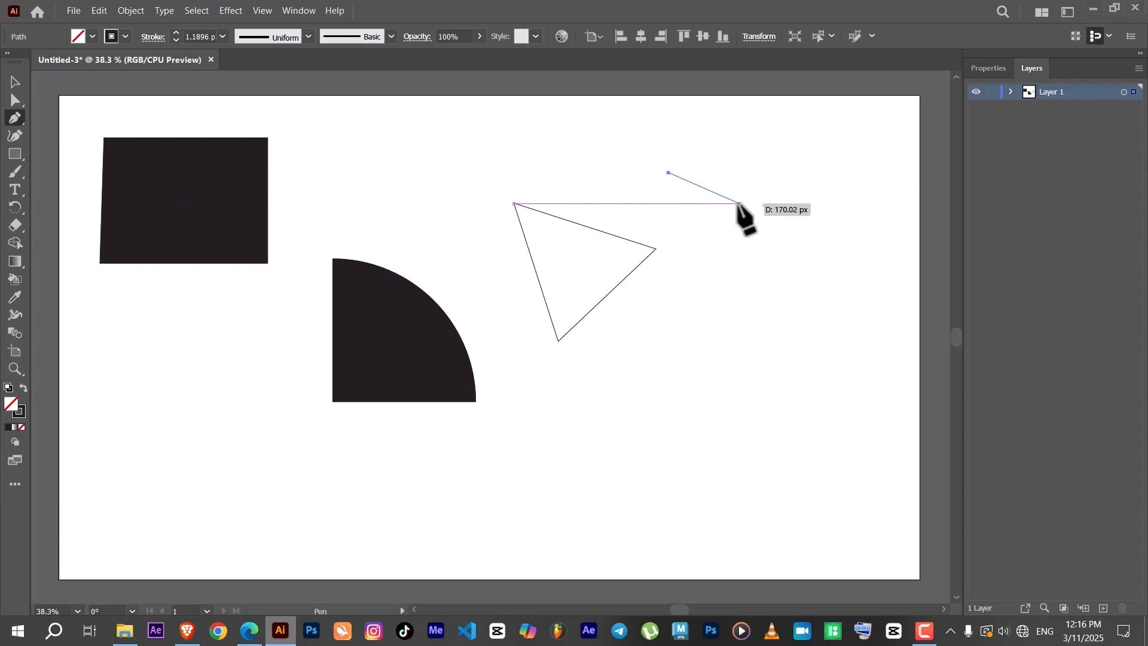
key("Escape")
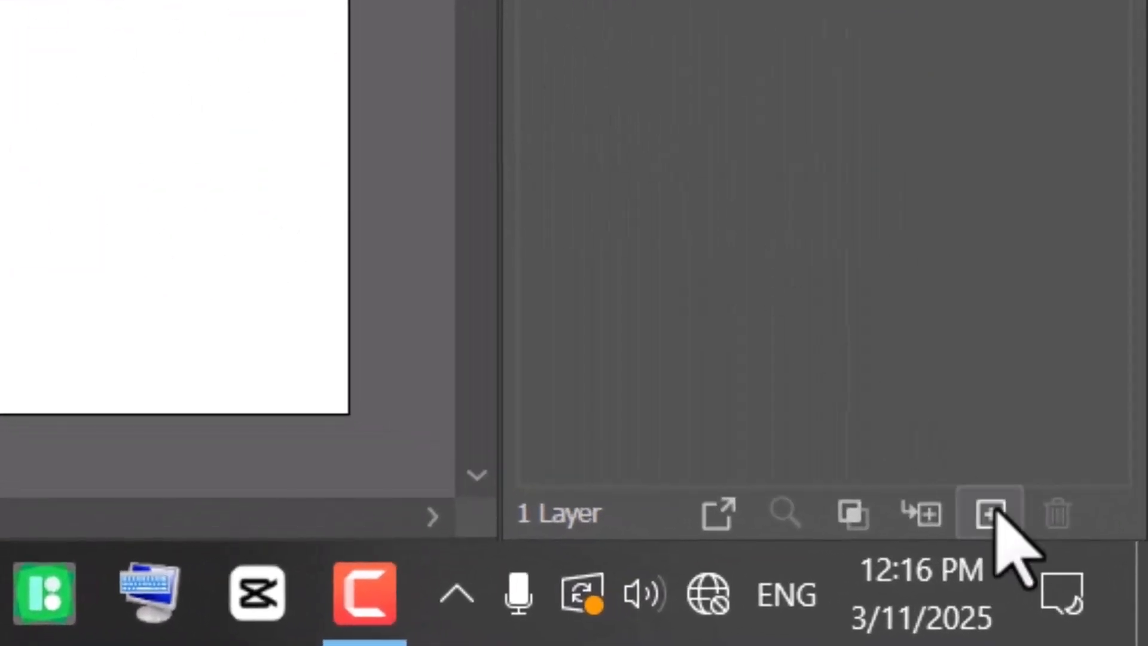
- Add a new layer and draw a small closed triangle outline on it with the Pen tool, near the artboard's upper-right corner
left_click(991, 512)
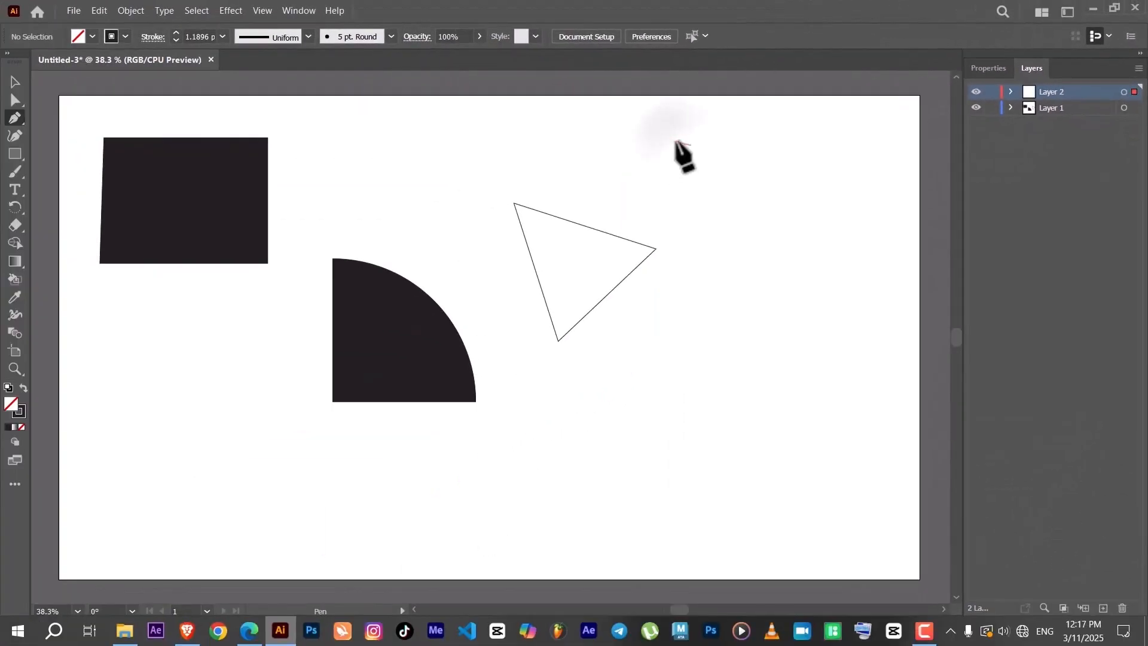
left_click(677, 142)
left_click(786, 148)
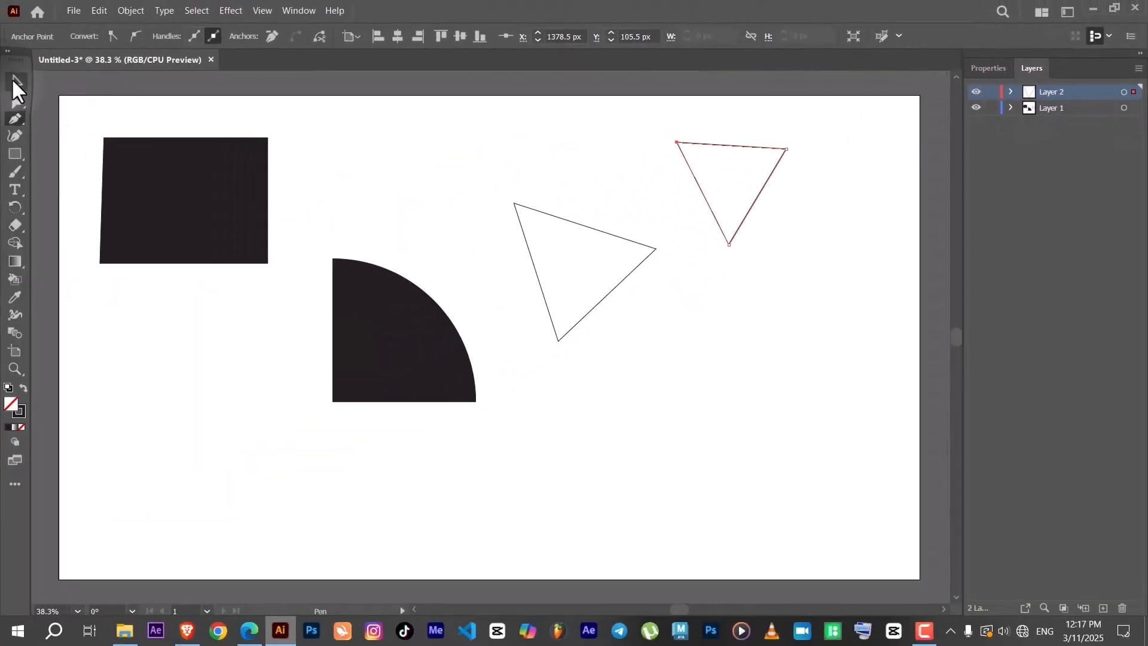
- Delete the small triangle on the new layer and move the remaining triangle outline below the black four-sided shape
left_click(16, 84)
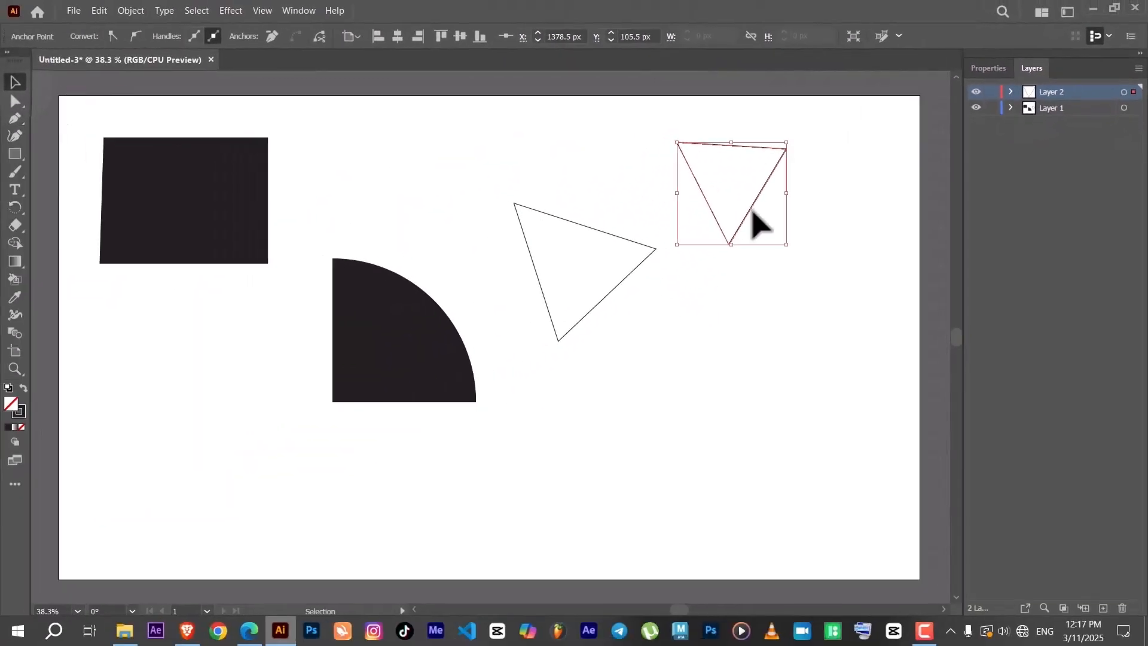
key("Delete")
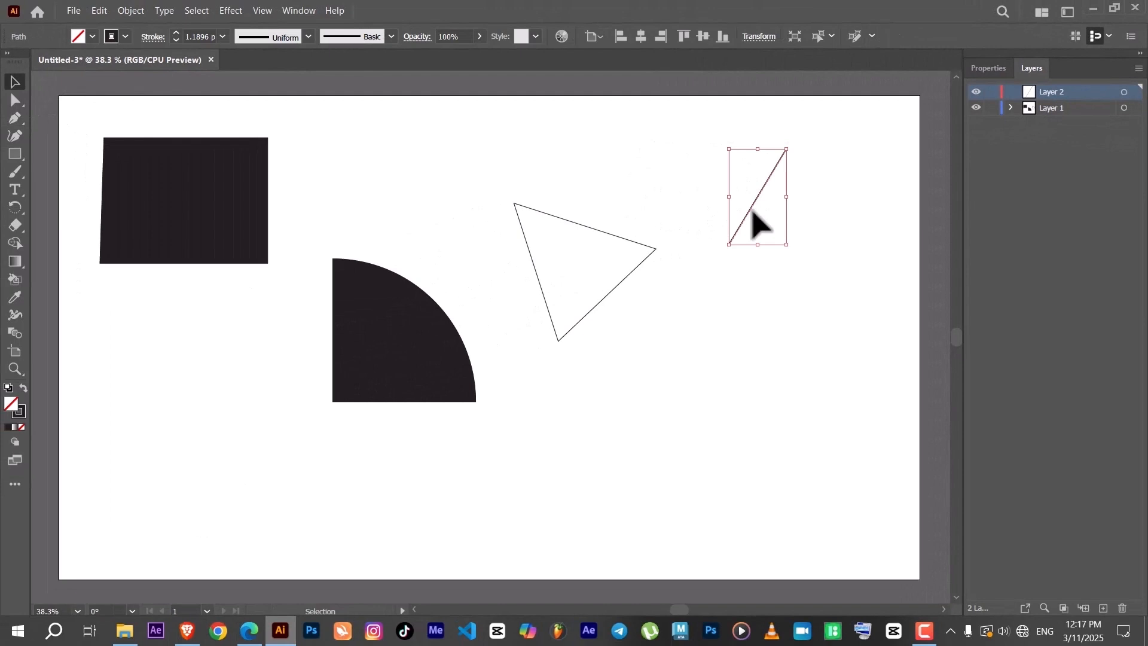
key("Delete")
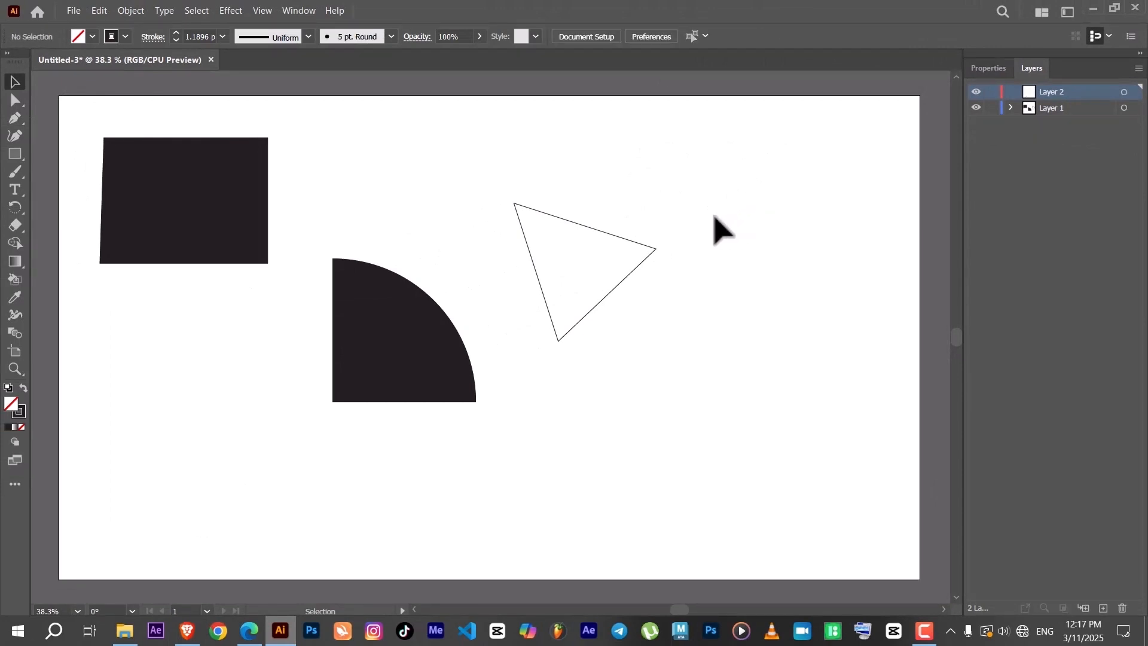
left_click_drag(613, 232, 218, 353)
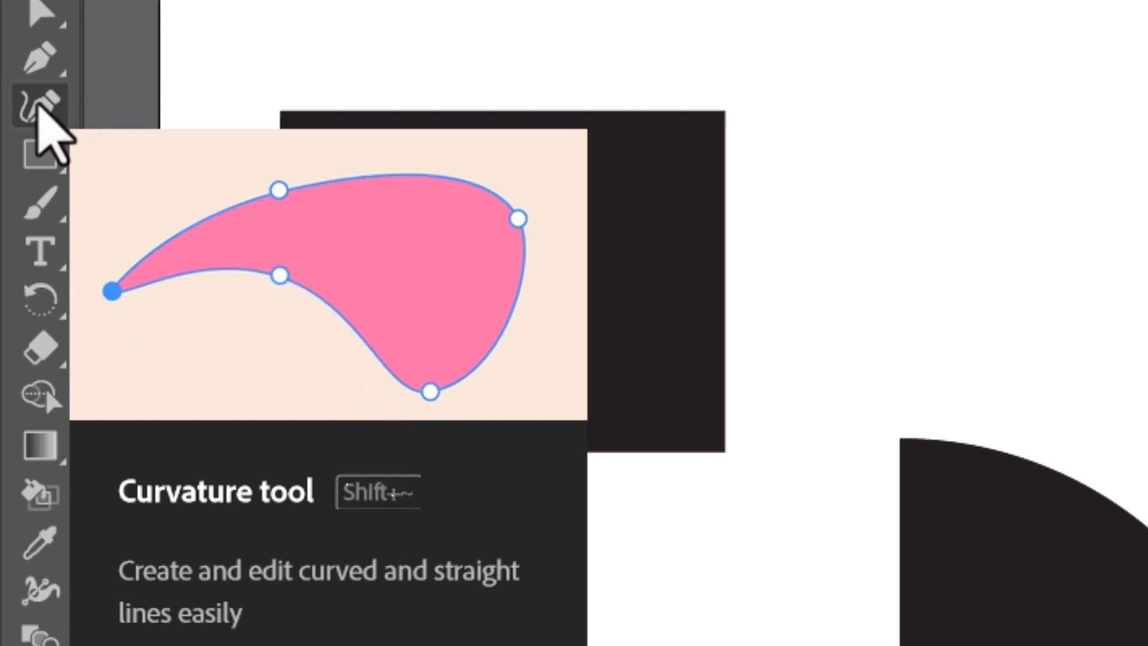
- Draw a closed three-point curved outline with the Curvature tool in the right half of the artboard
left_click(36, 106)
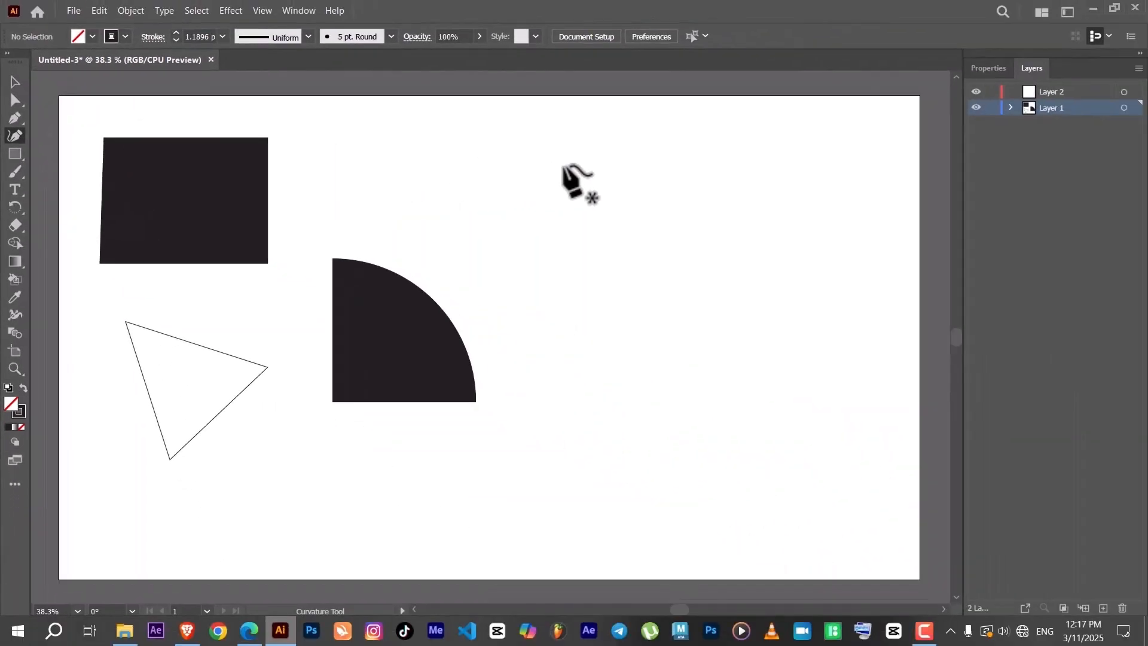
left_click(564, 165)
left_click(777, 216)
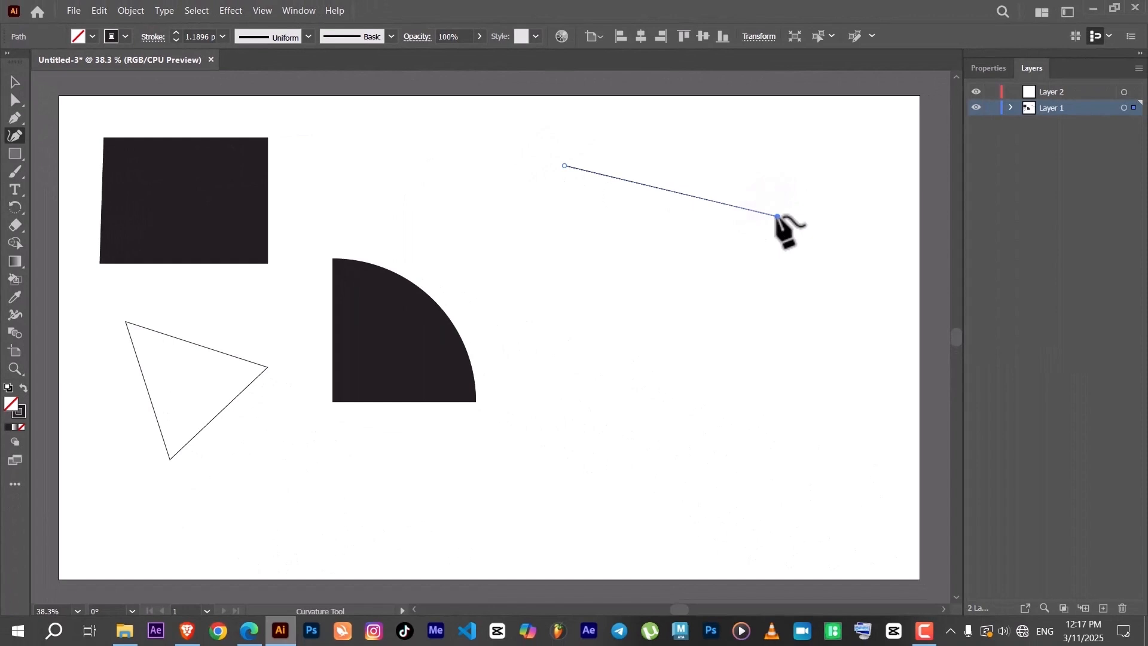
left_click(729, 417)
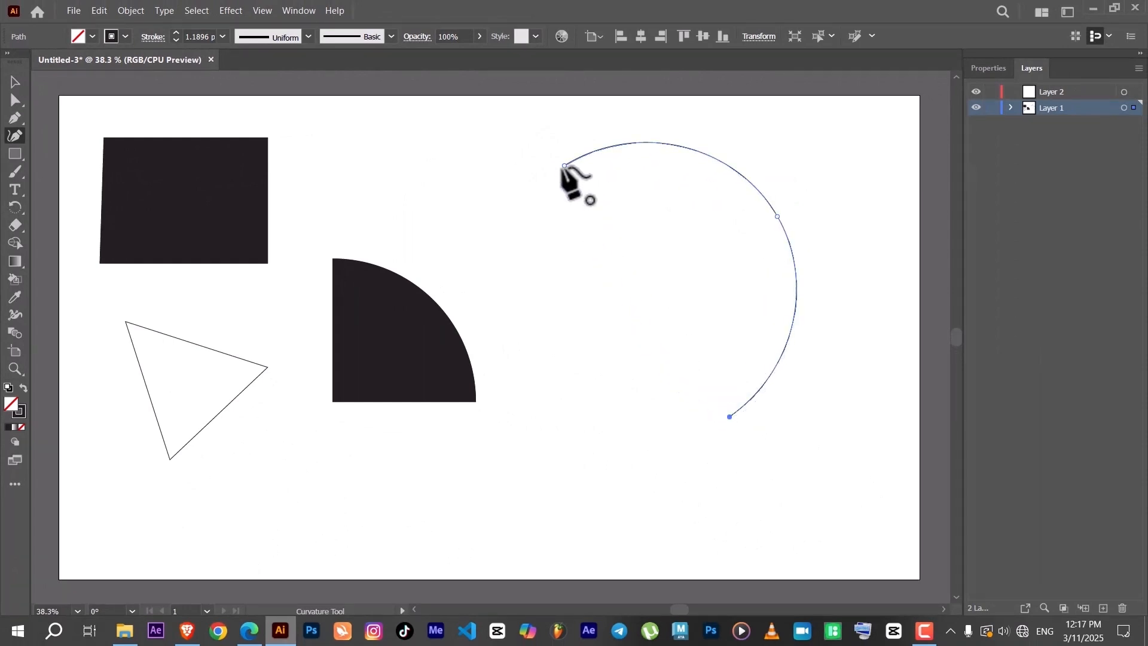
left_click(563, 166)
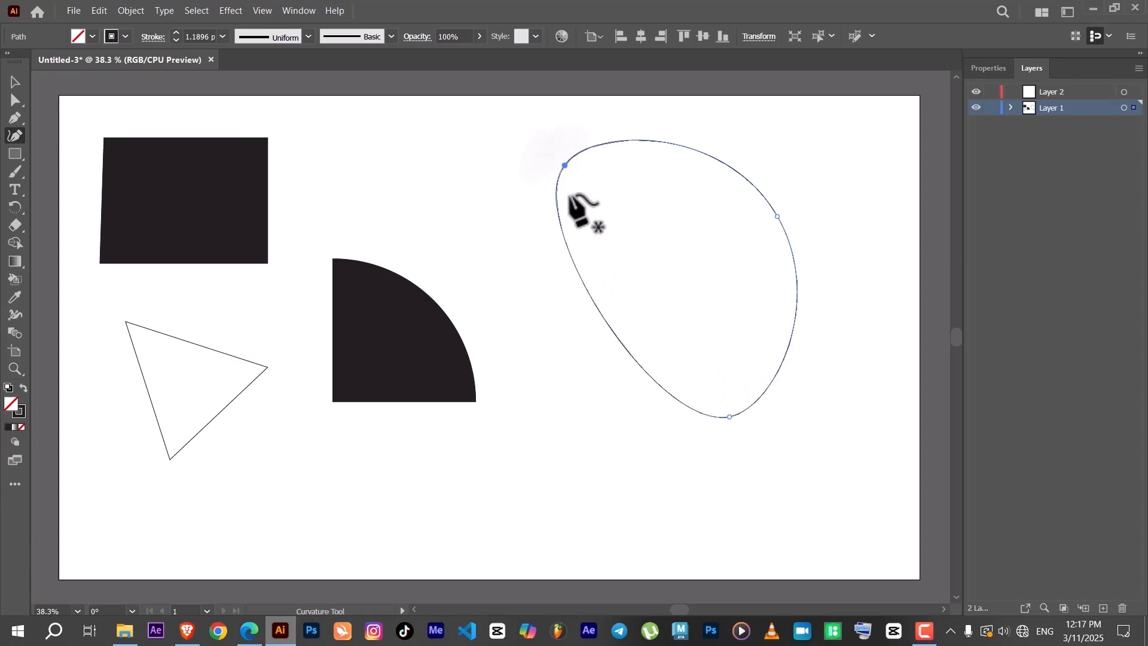
- Reshape the curved outline by pulling its lower-left edge inward into a crescent and bending its upper edge inward
left_click_drag(607, 322, 711, 247)
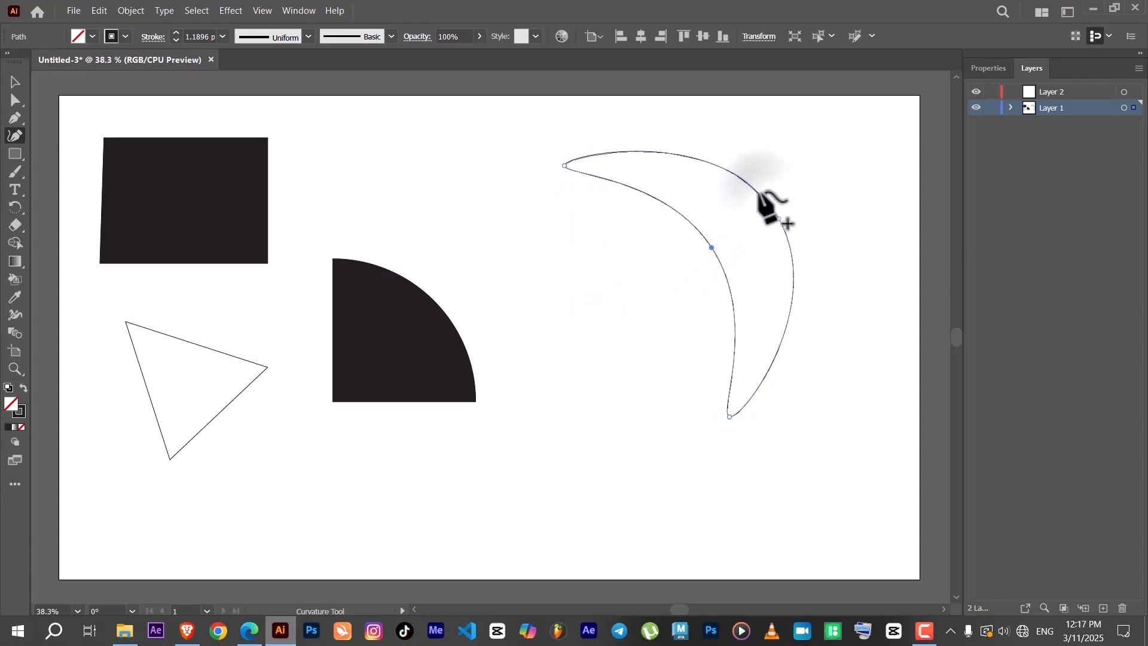
left_click(736, 204)
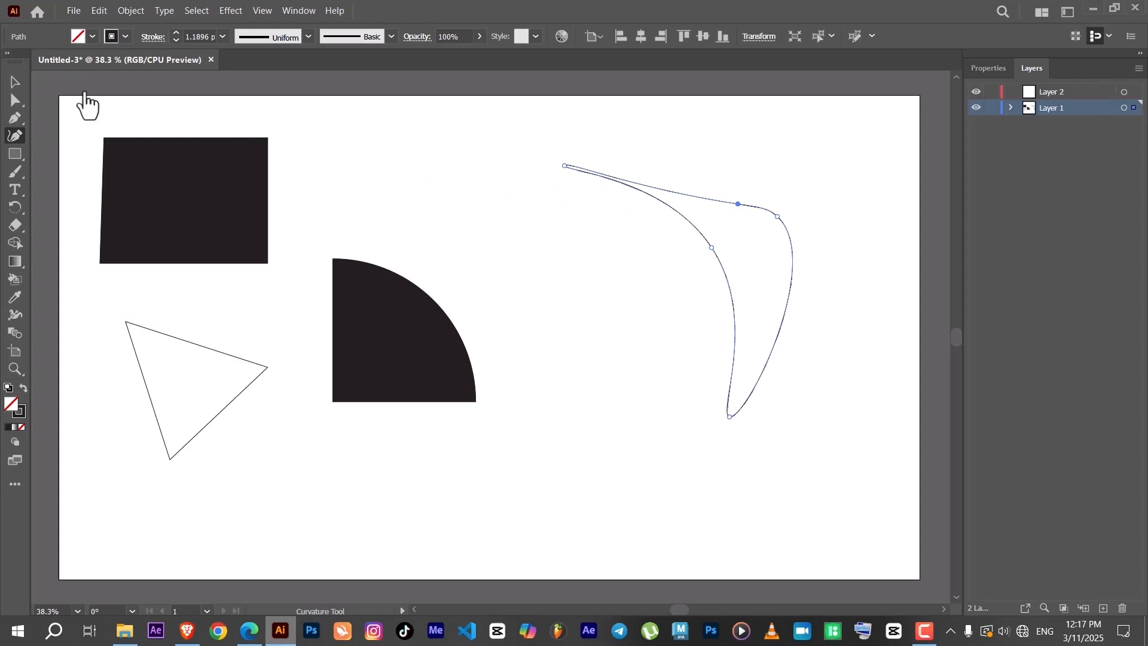
left_click(13, 84)
- Draw a closed four-sided outline with the Pen tool above the black quarter circle
left_click(16, 119)
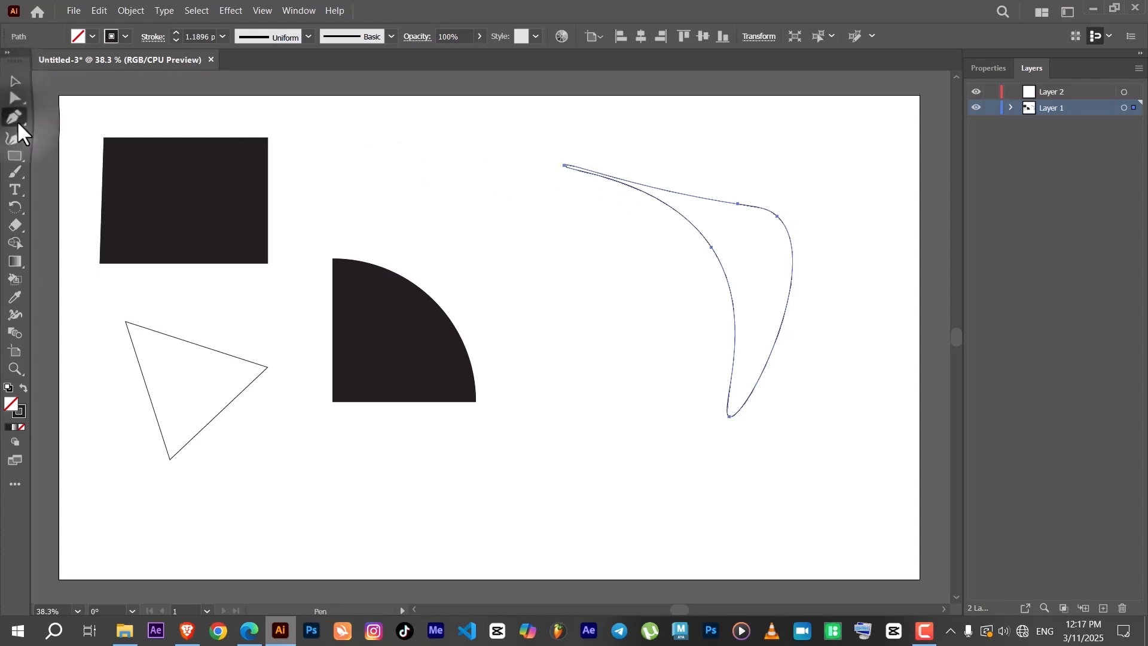
left_click(377, 136)
left_click(367, 204)
left_click(471, 220)
left_click(500, 123)
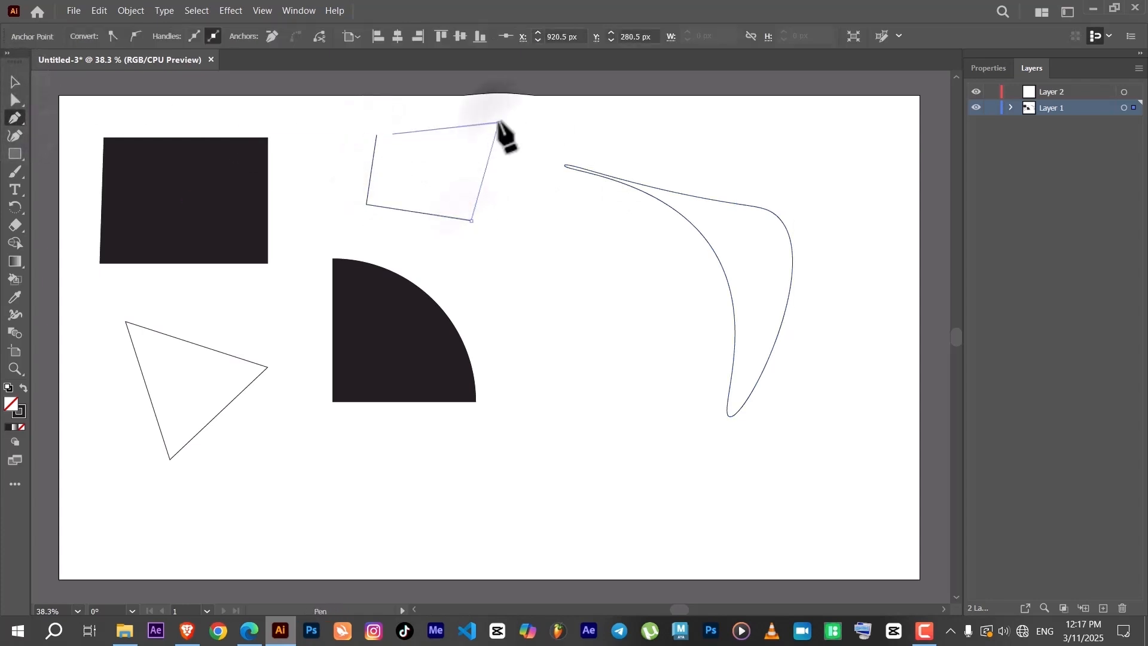
left_click(376, 136)
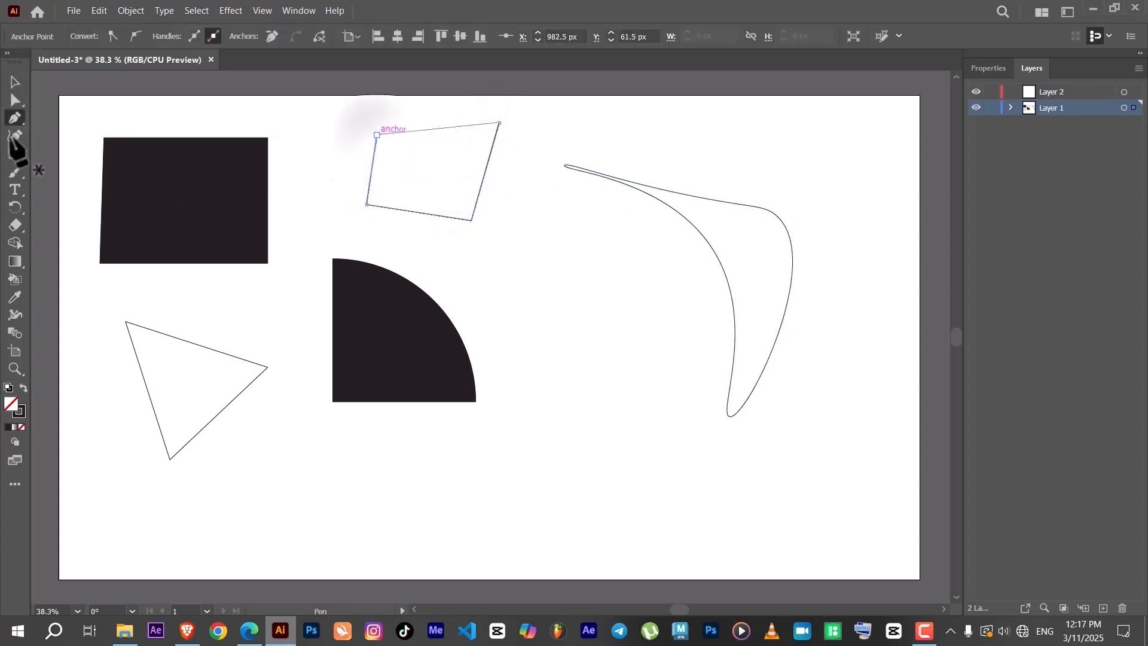
- Bend the four-sided outline's edges with the Curvature tool, curving the upper edge inward and the other three outward
left_click(15, 136)
left_click_drag(417, 131, 434, 159)
left_click_drag(477, 204, 512, 201)
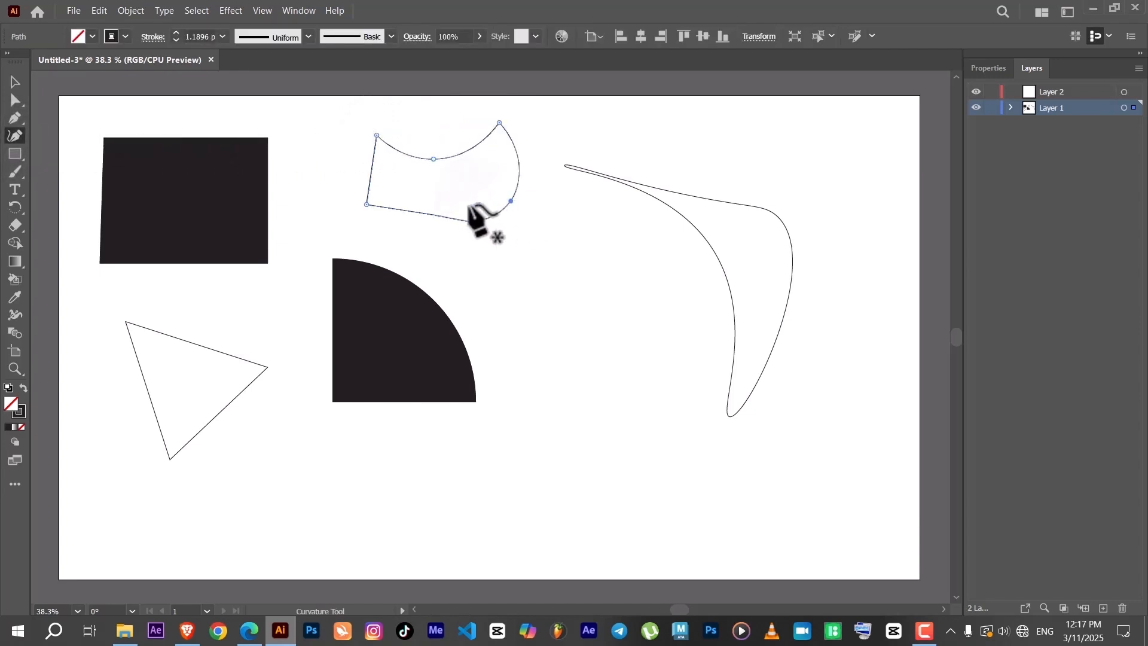
left_click_drag(412, 211, 398, 254)
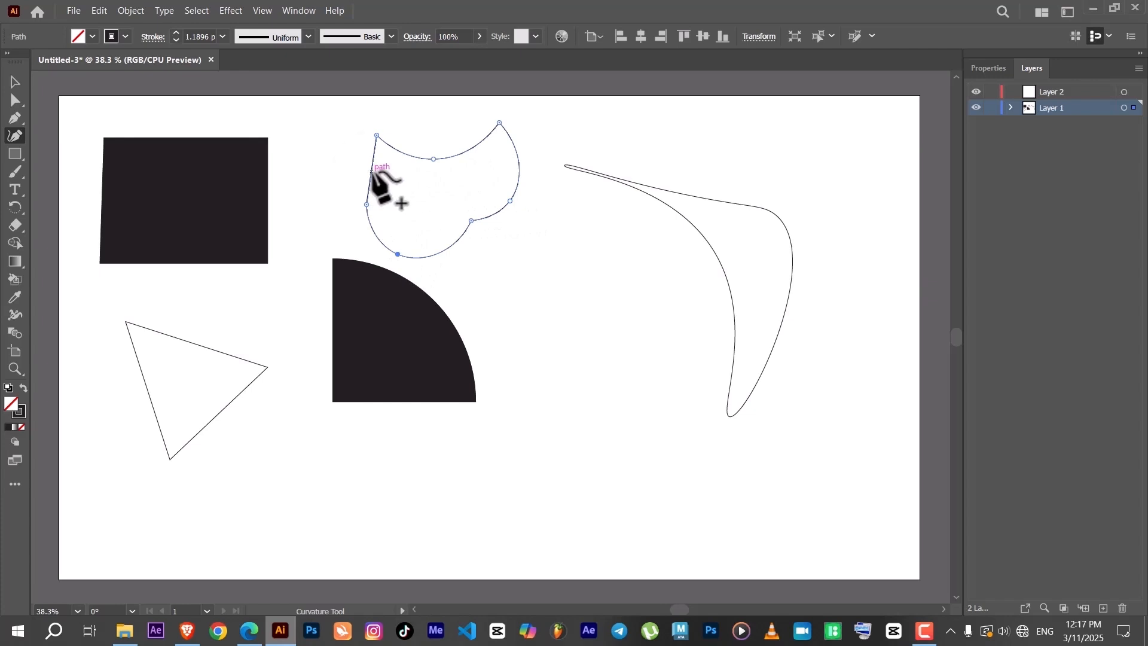
left_click_drag(371, 169, 349, 166)
- Select all the shapes on the artboard together and delete them
left_click(14, 81)
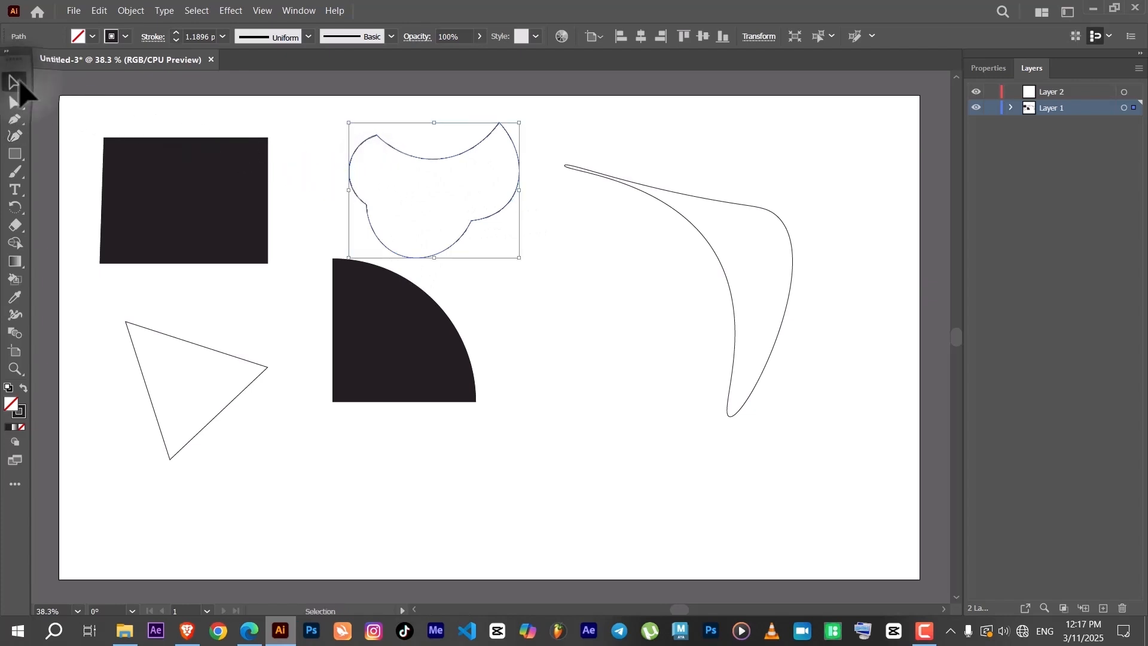
left_click(672, 328)
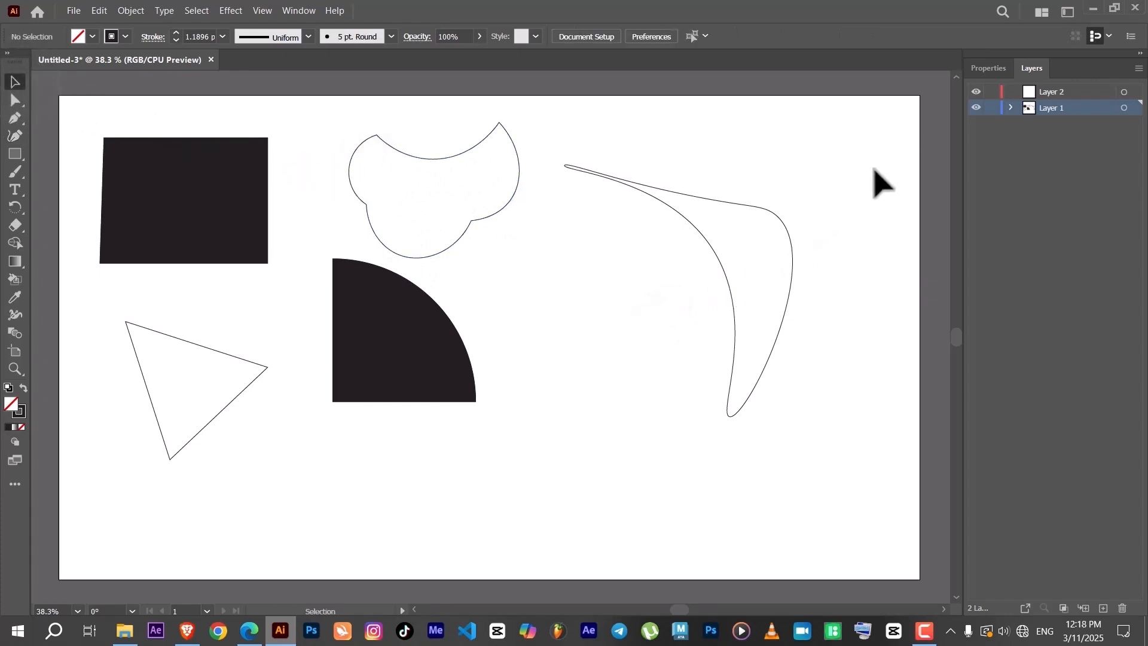
left_click_drag(875, 170, 127, 396)
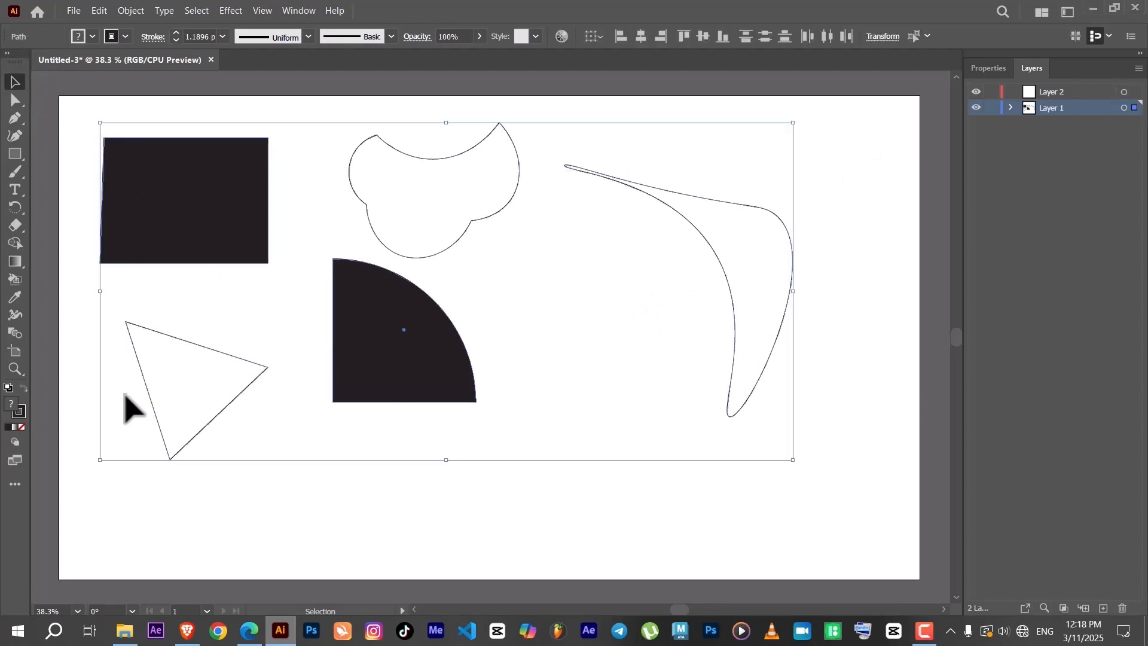
key("Delete")
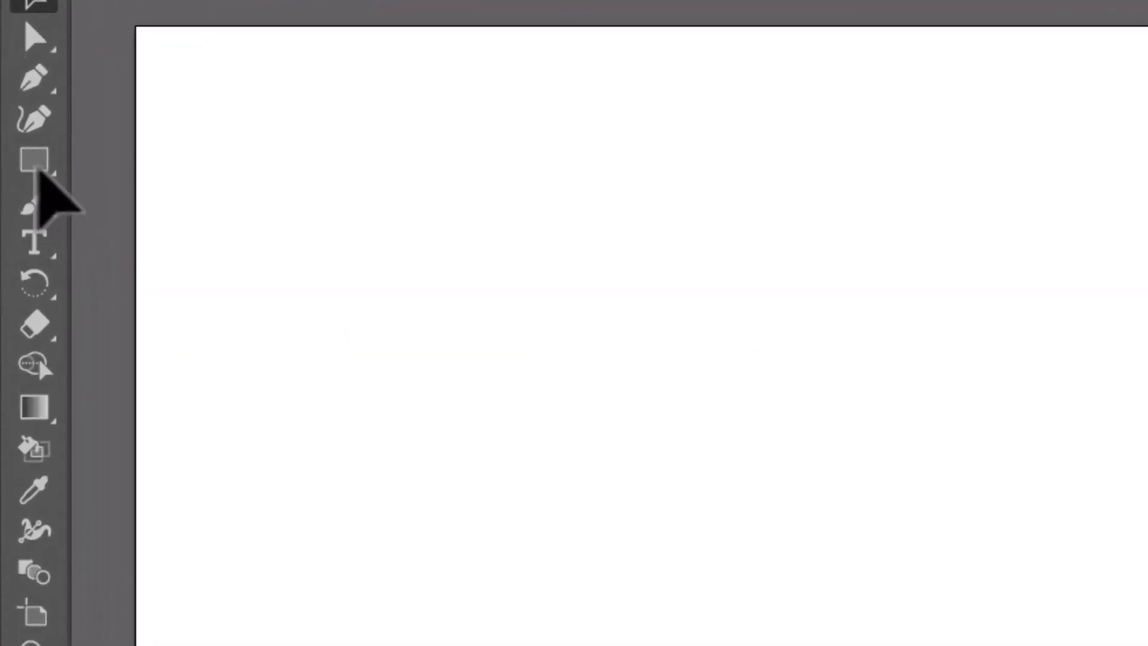
- Examine the shape tools grouped with the Rectangle tool and the complete collection of available tools
left_click(17, 158)
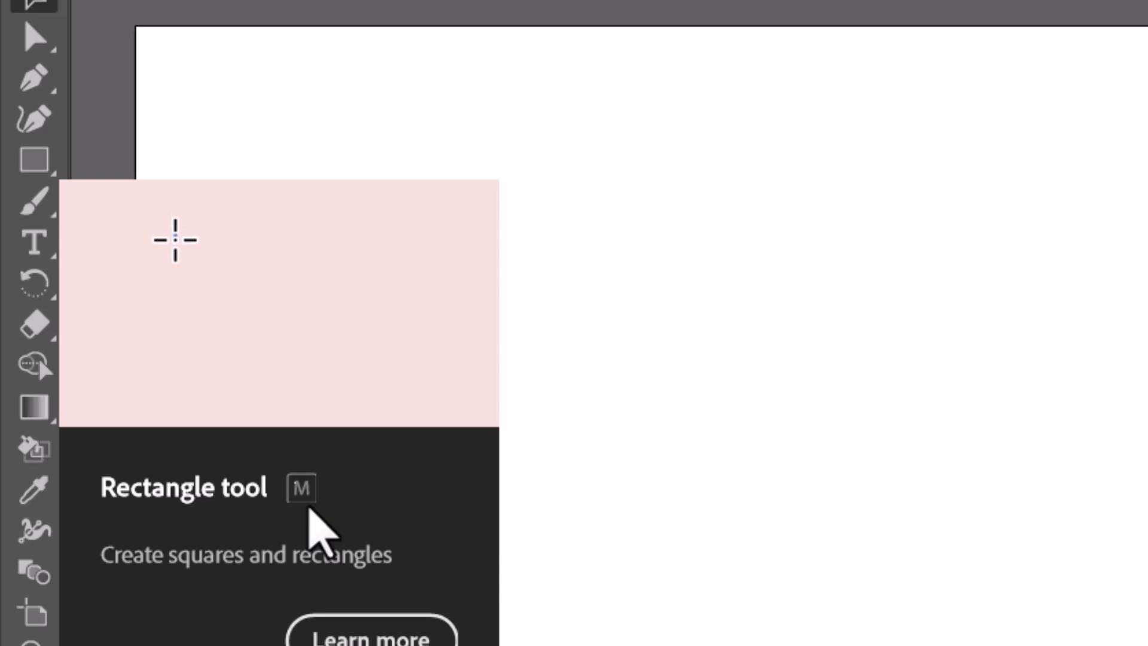
left_click(34, 159)
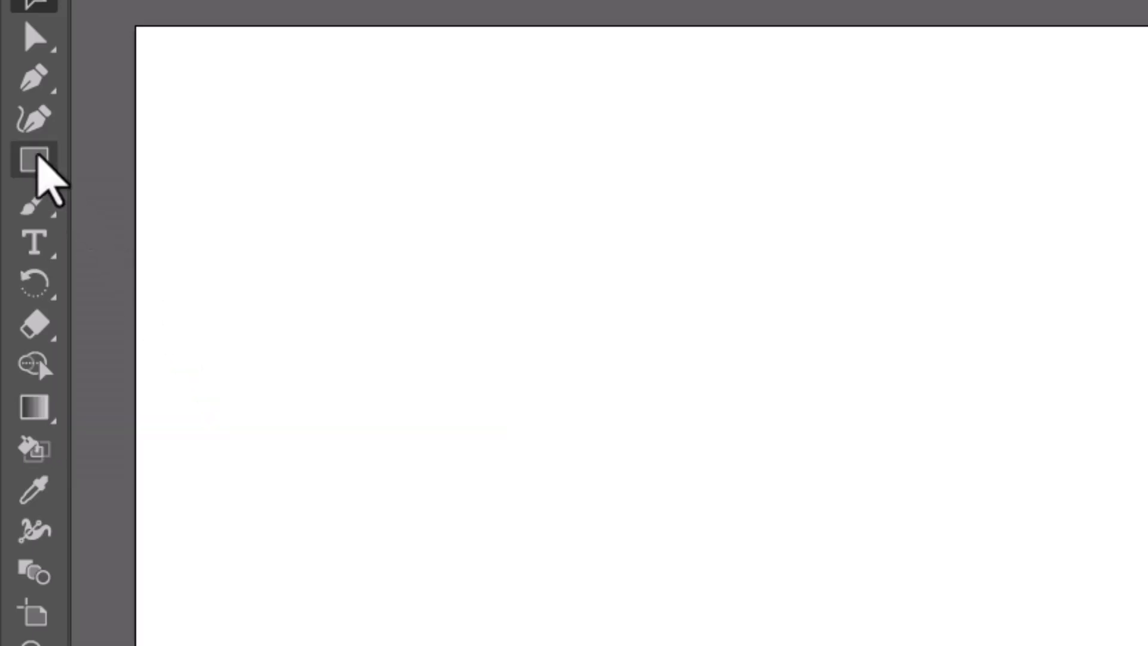
left_click(38, 156)
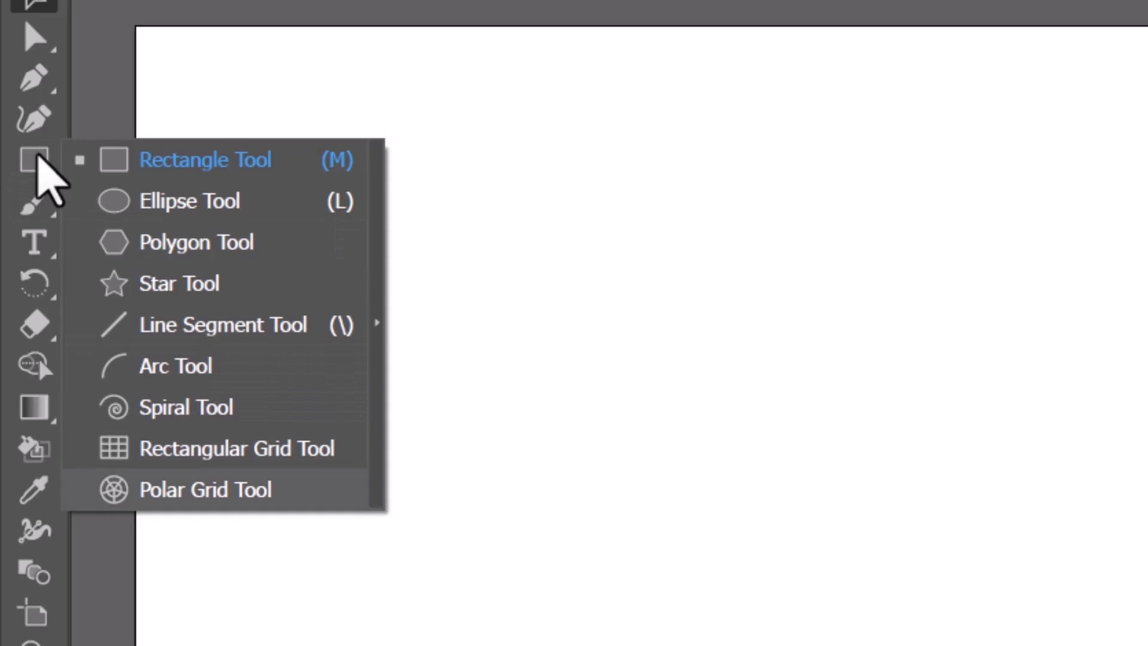
key("Escape")
key("m")
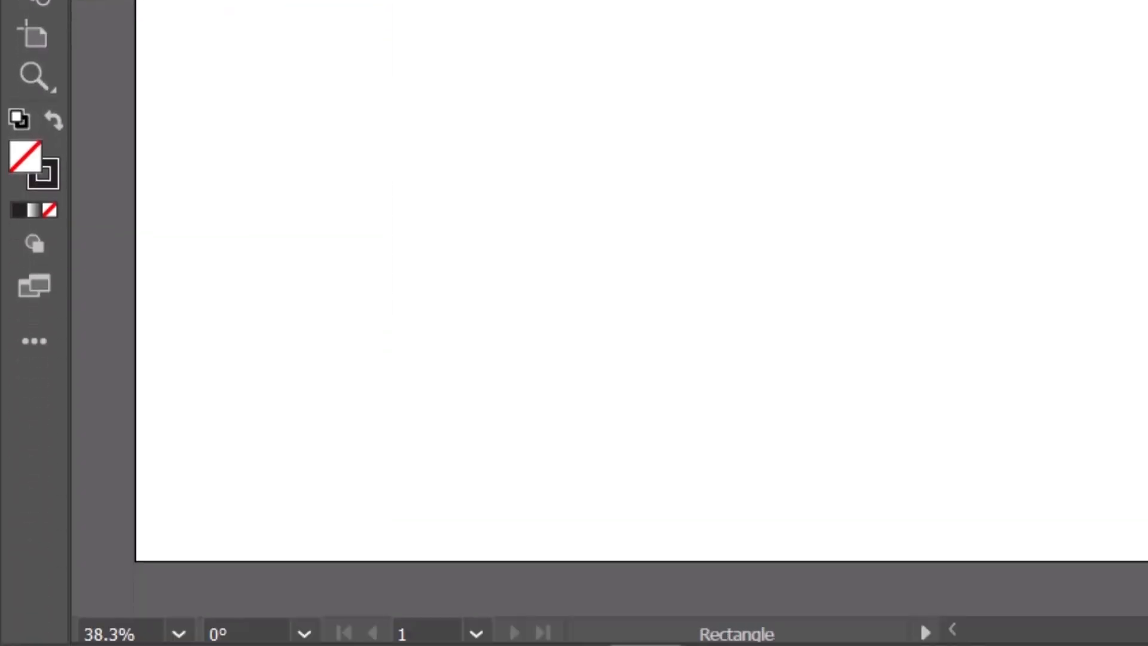
left_click(31, 350)
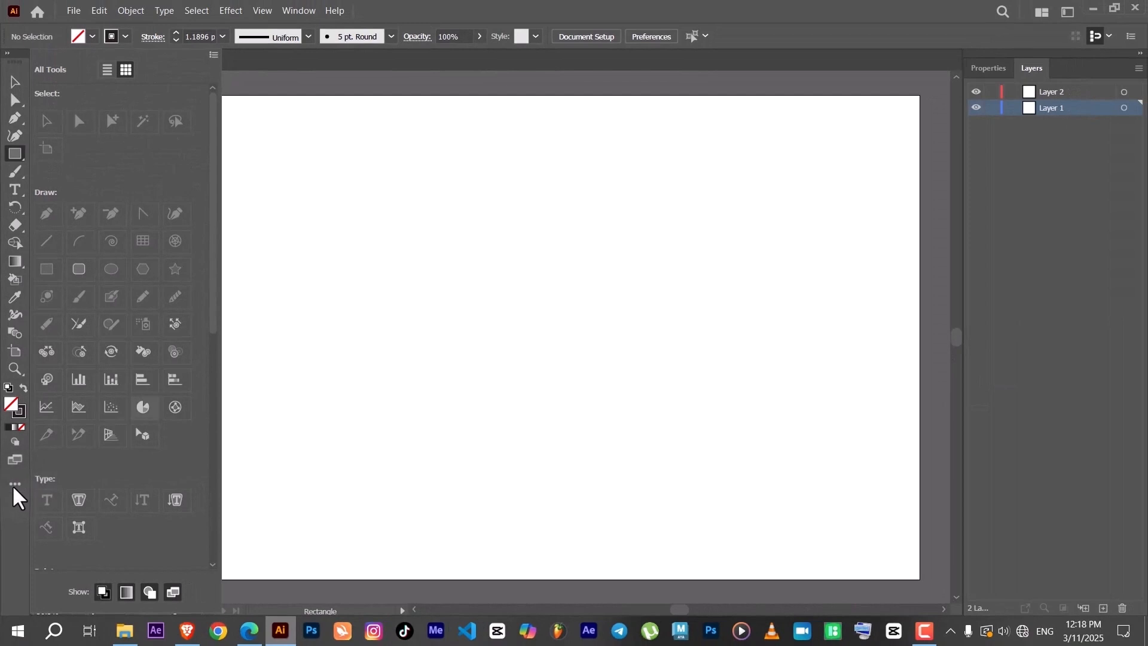
left_click(16, 482)
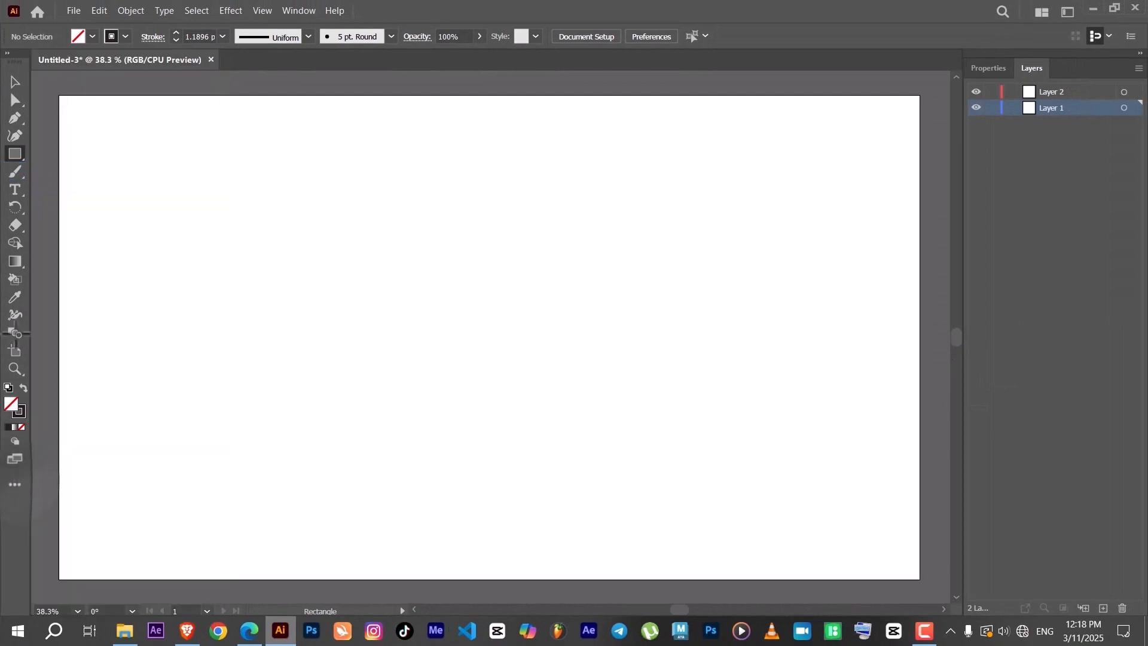
- Examine the hidden tools grouped with the Rectangle tool and with the Pen tool
left_click(16, 156)
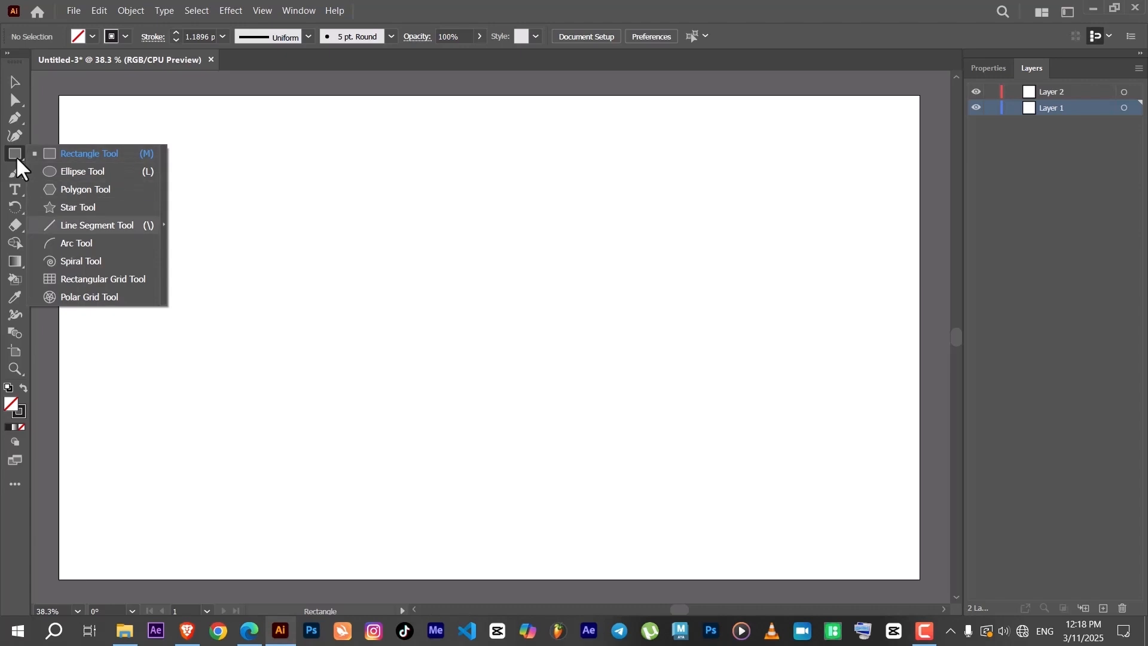
left_click(12, 149)
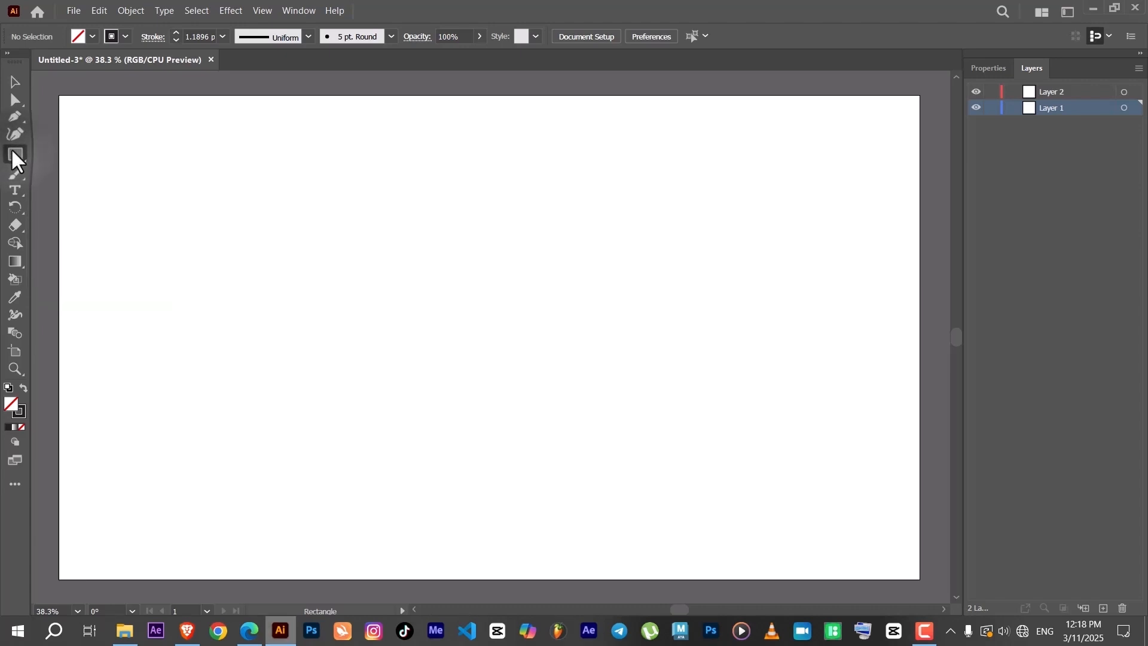
left_click(16, 153)
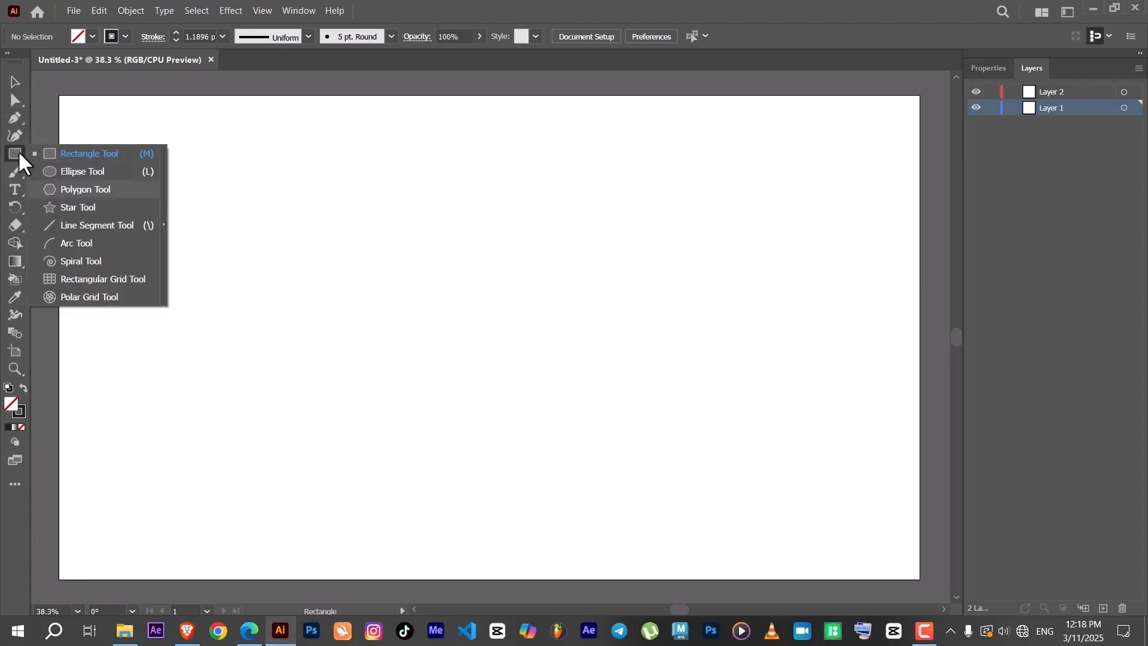
left_click(19, 147)
left_click(15, 123)
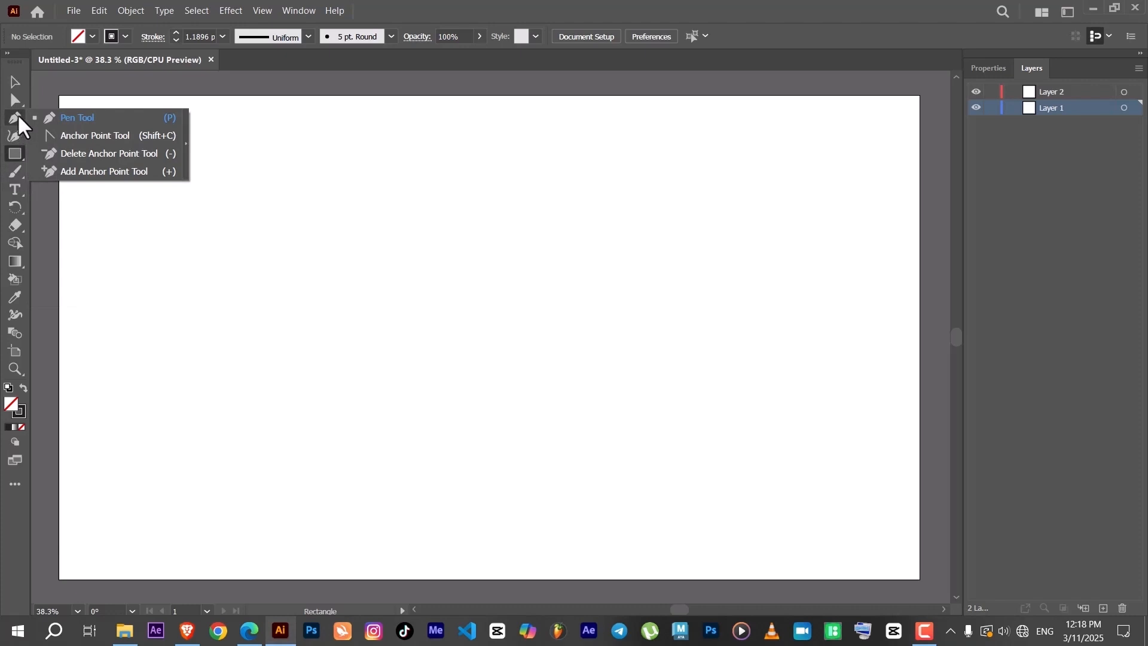
left_click(19, 103)
left_click(14, 153)
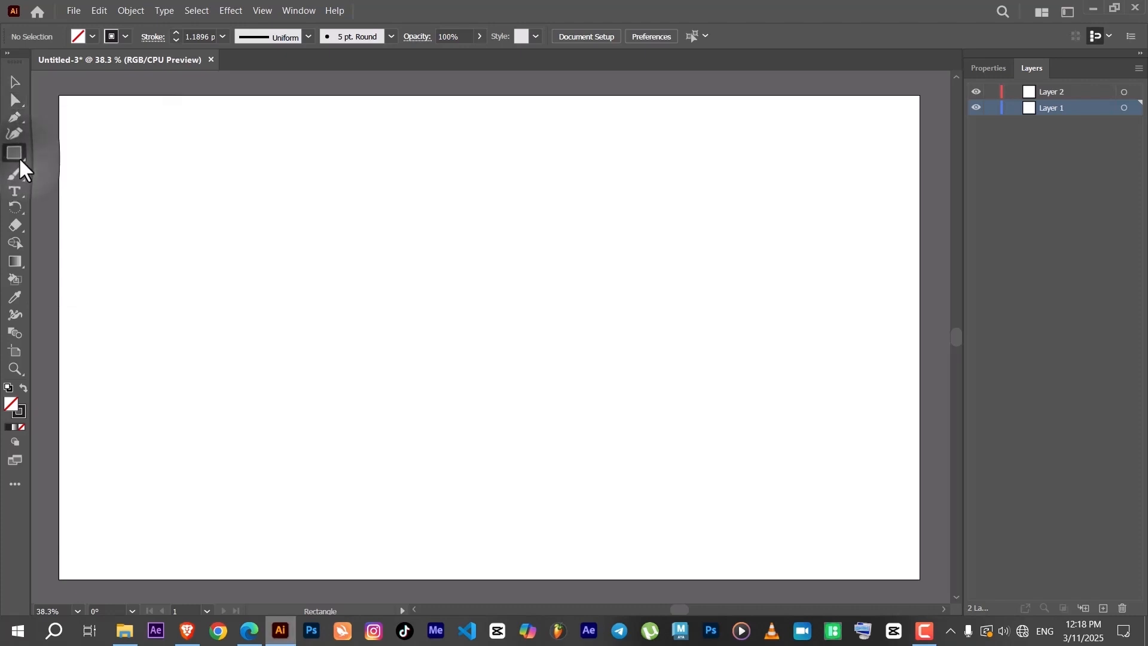
left_click(13, 153)
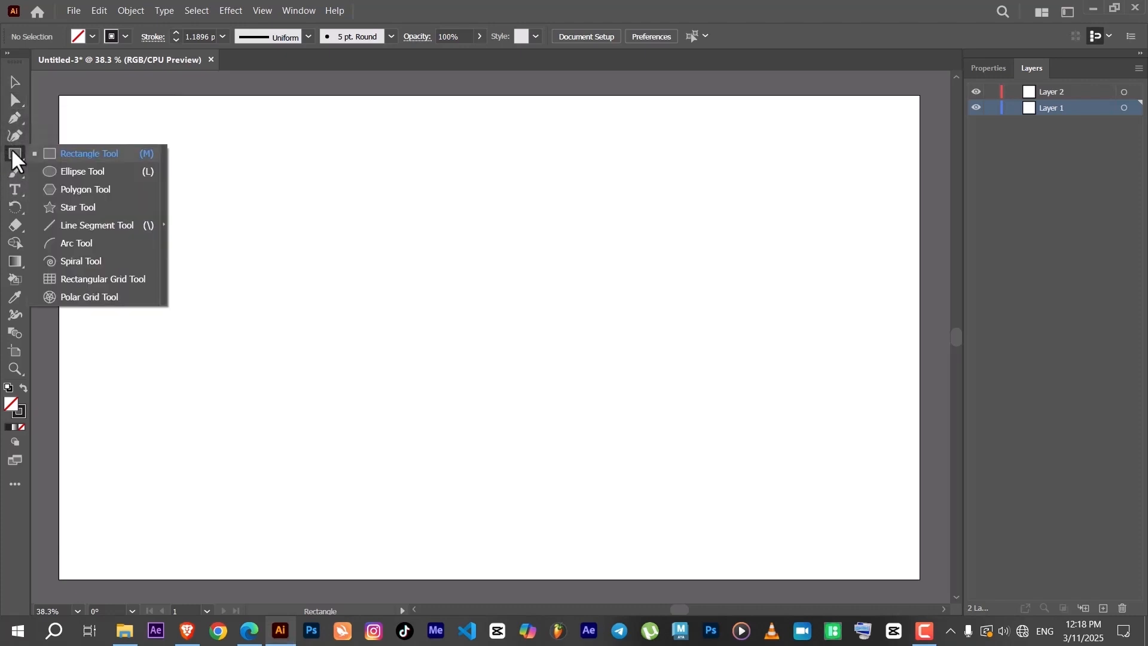
left_click(21, 157)
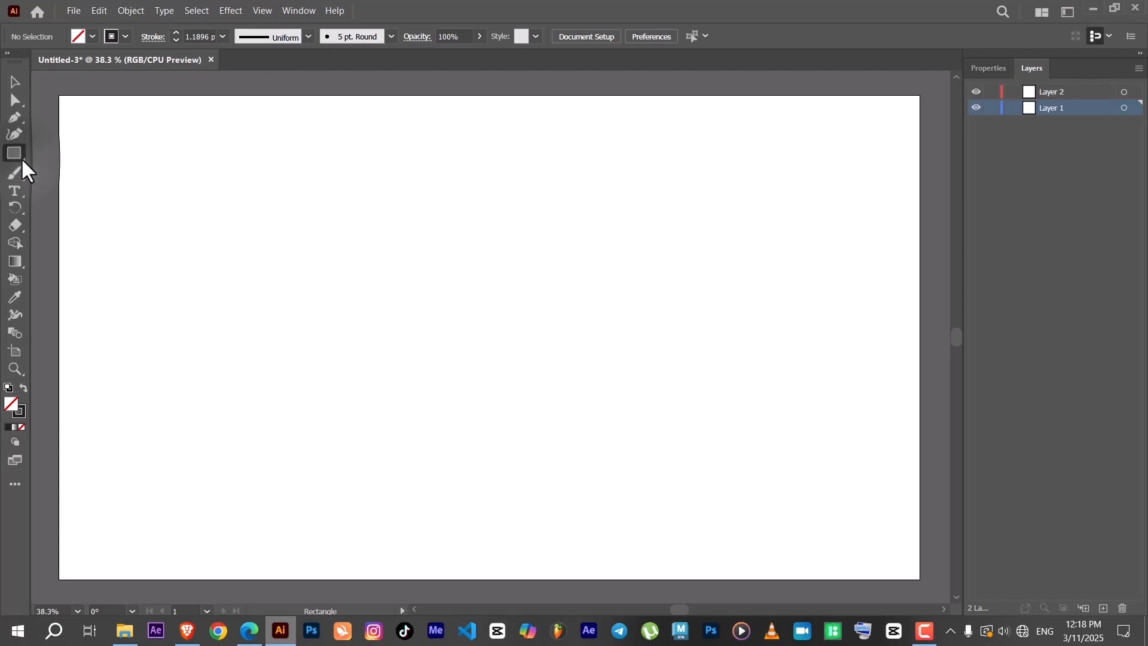
- Draw a rectangle in the upper-left area of the artboard and delete it
left_click_drag(233, 186, 342, 279)
left_click(15, 154)
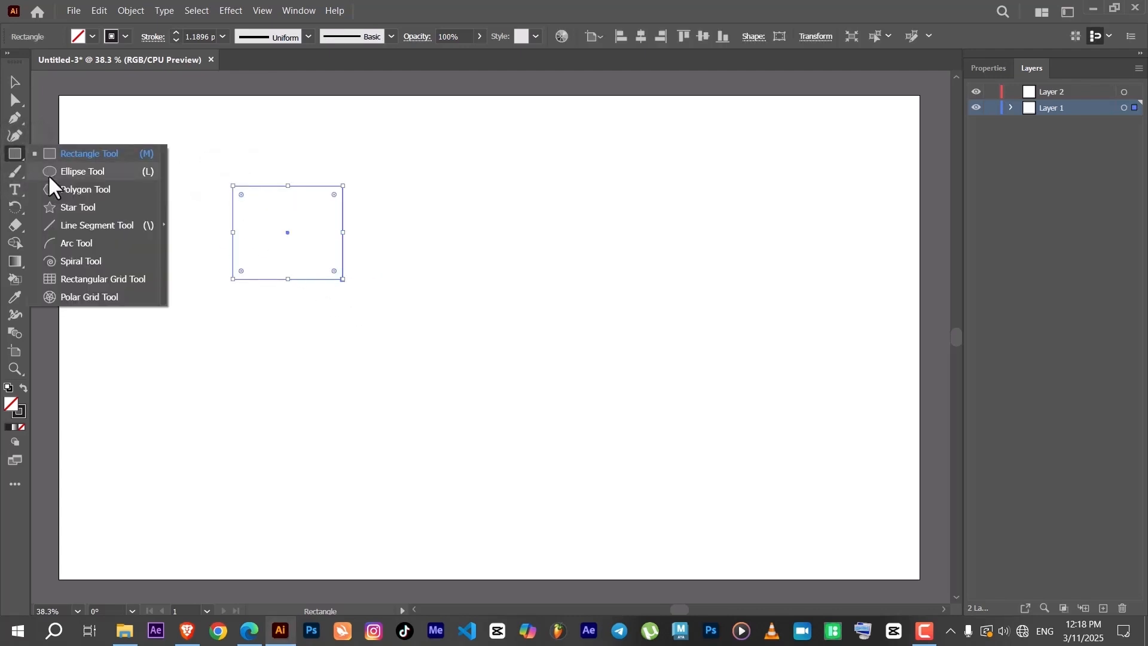
left_click(60, 169)
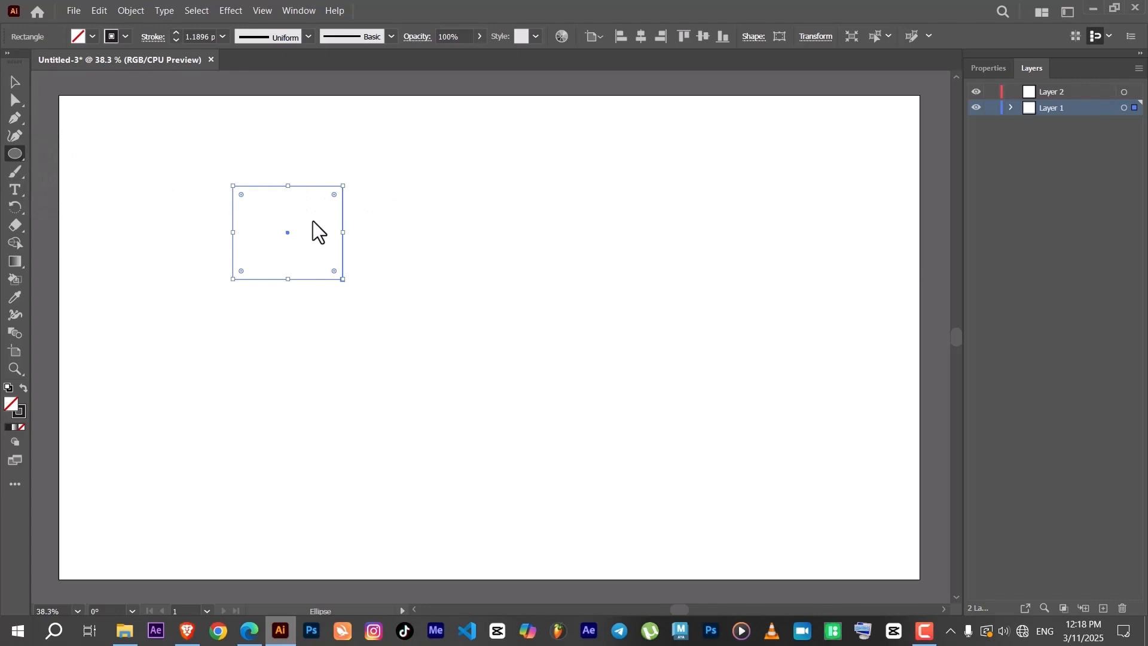
key("v")
left_click(561, 225)
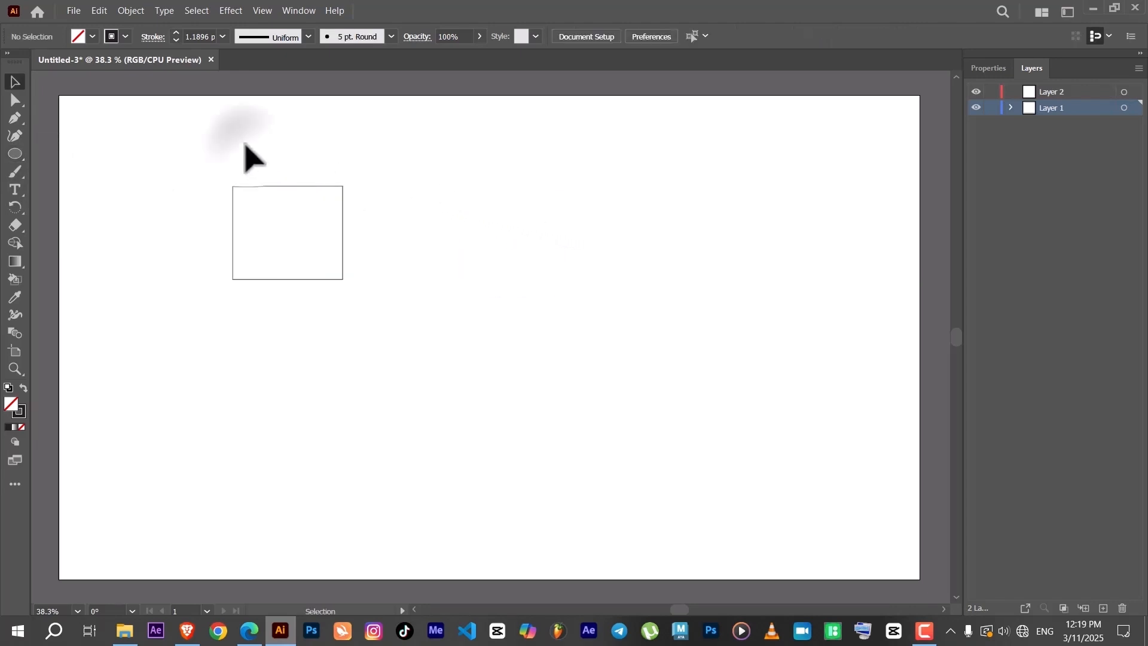
left_click_drag(247, 144, 316, 290)
key("Delete")
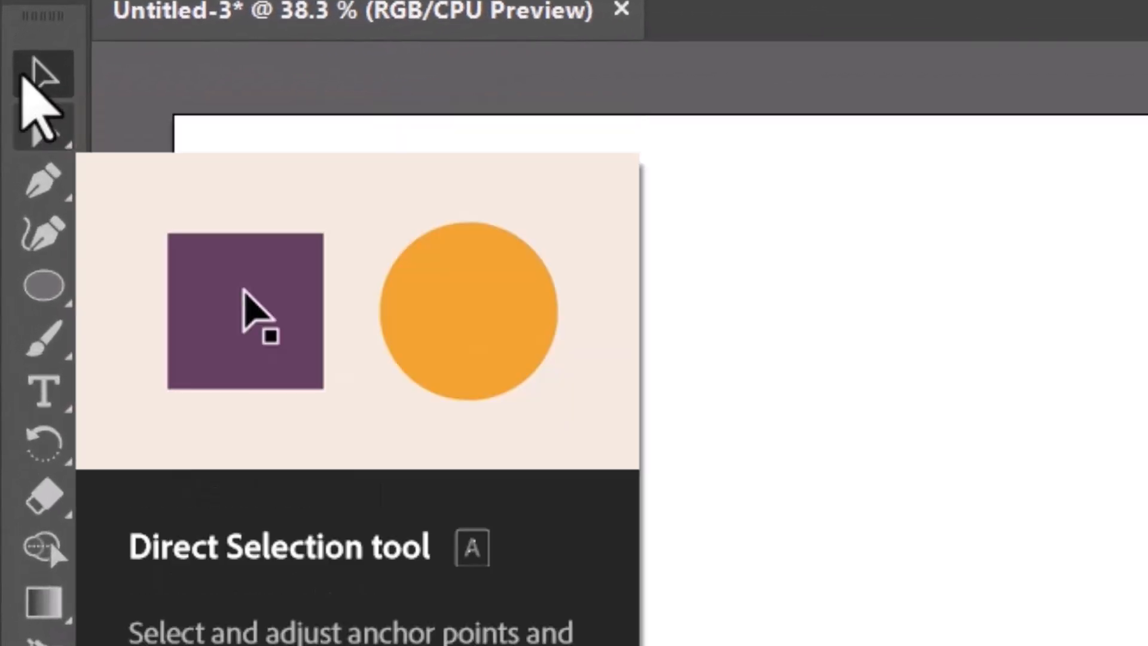
key("p")
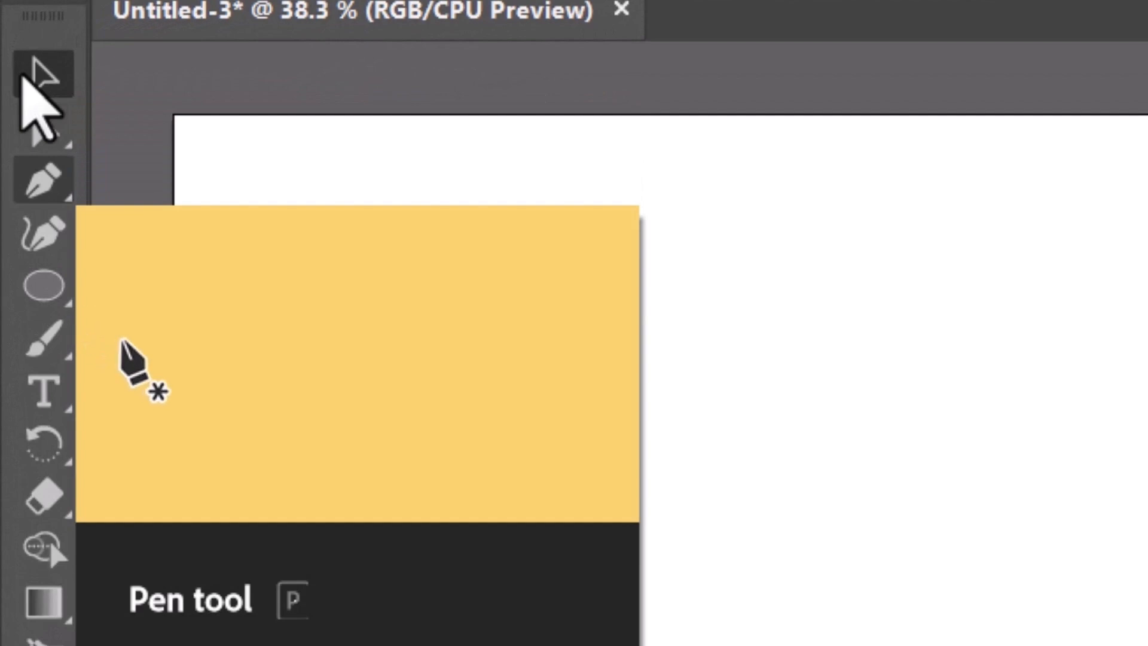
key("shift+grave")
key("l")
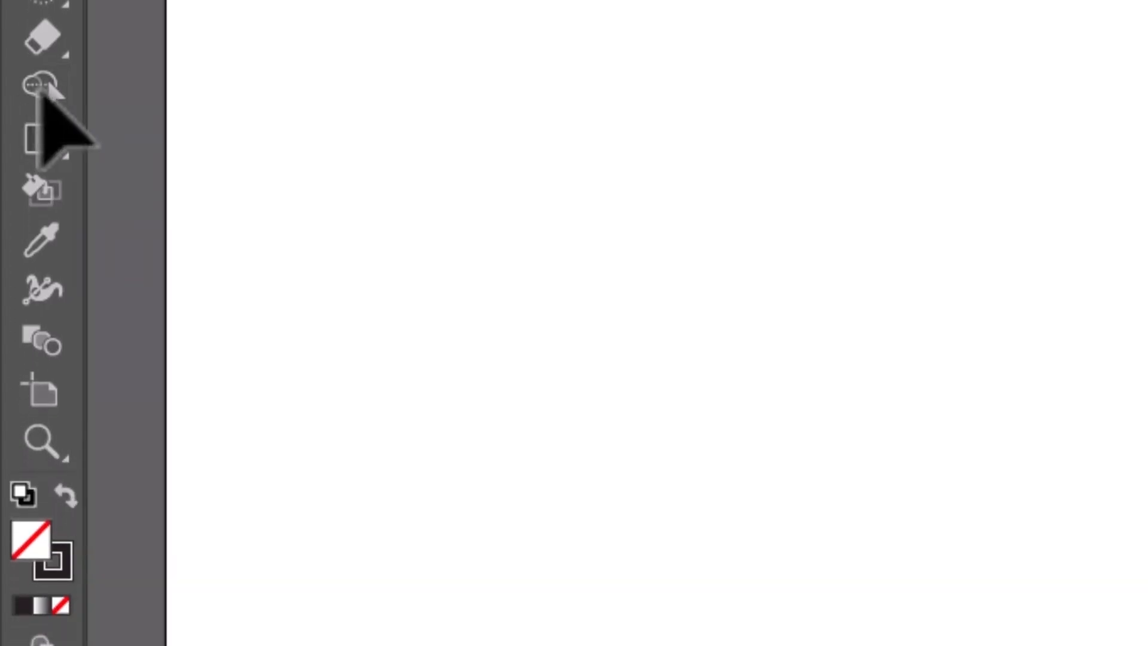
left_click(43, 90)
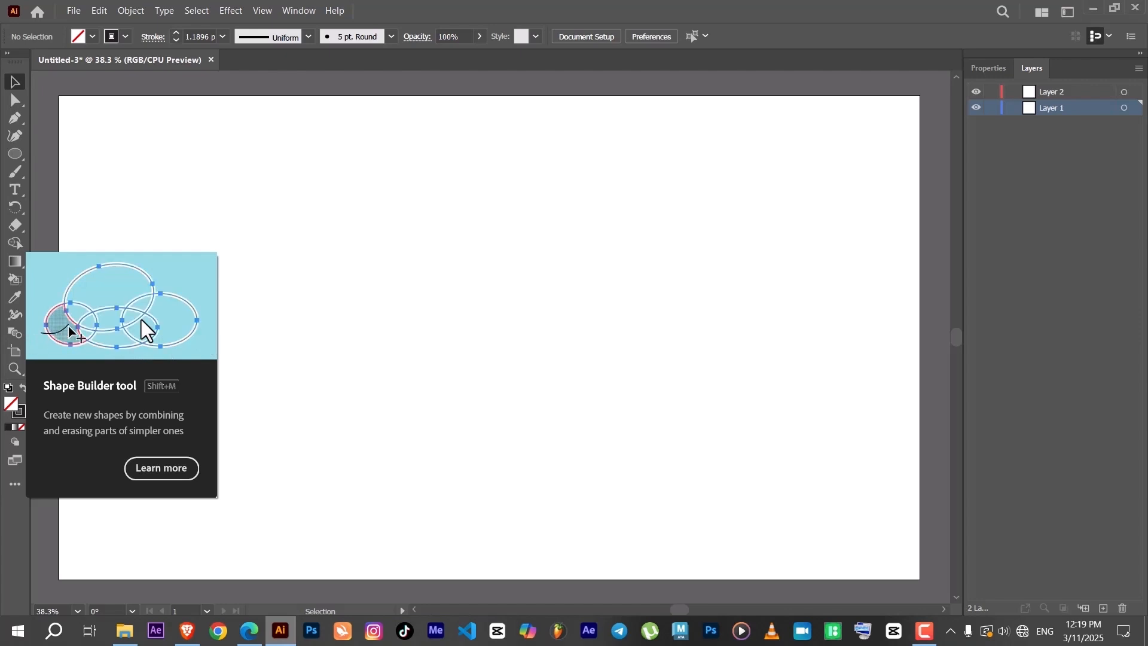
- Draw a black circle without a stroke on the artboard's left half and a red circle overlapping its right side
mouse_move(15, 153)
left_mouse_down()
mouse_move(48, 150)
mouse_move(49, 166)
left_mouse_up()
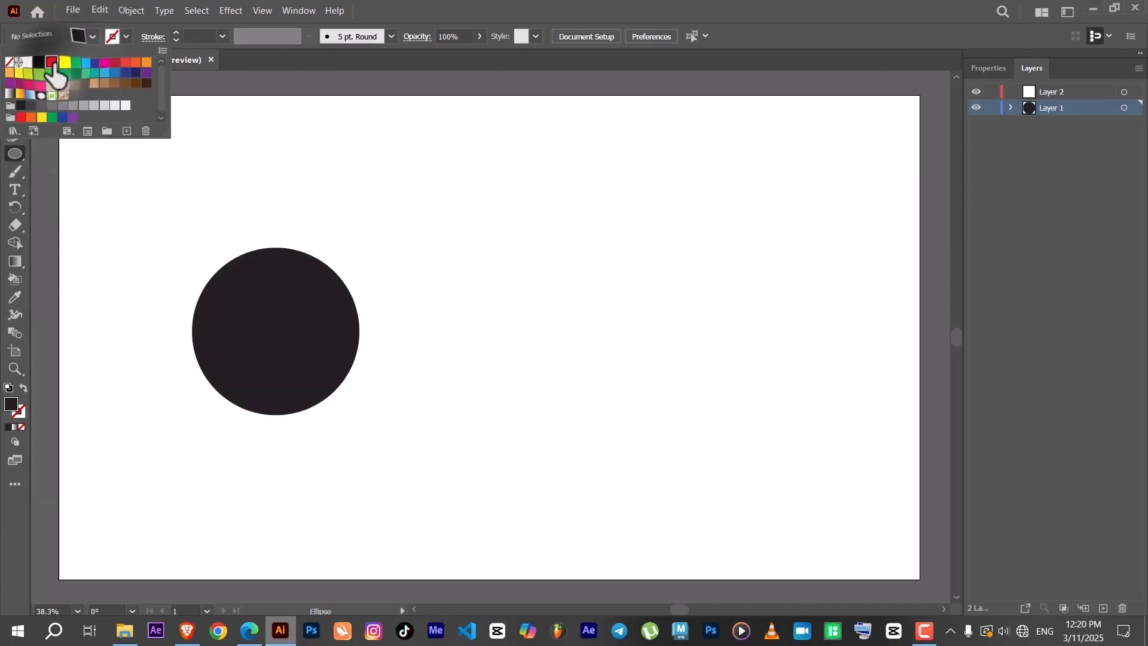
left_click(52, 62)
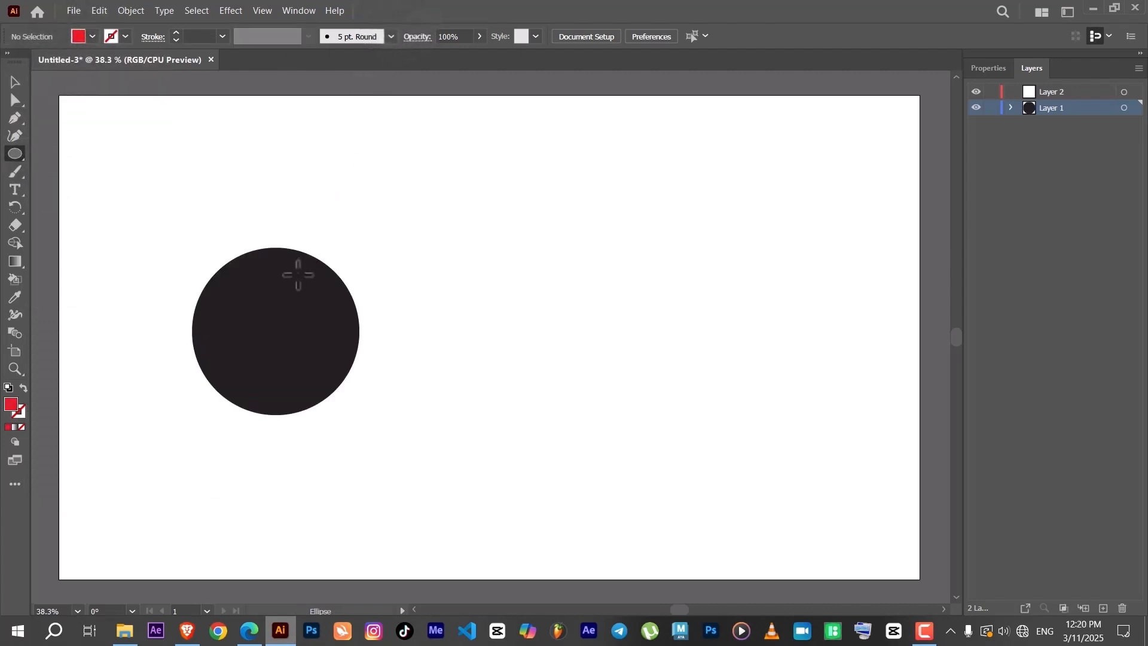
left_click_drag(298, 274, 463, 433)
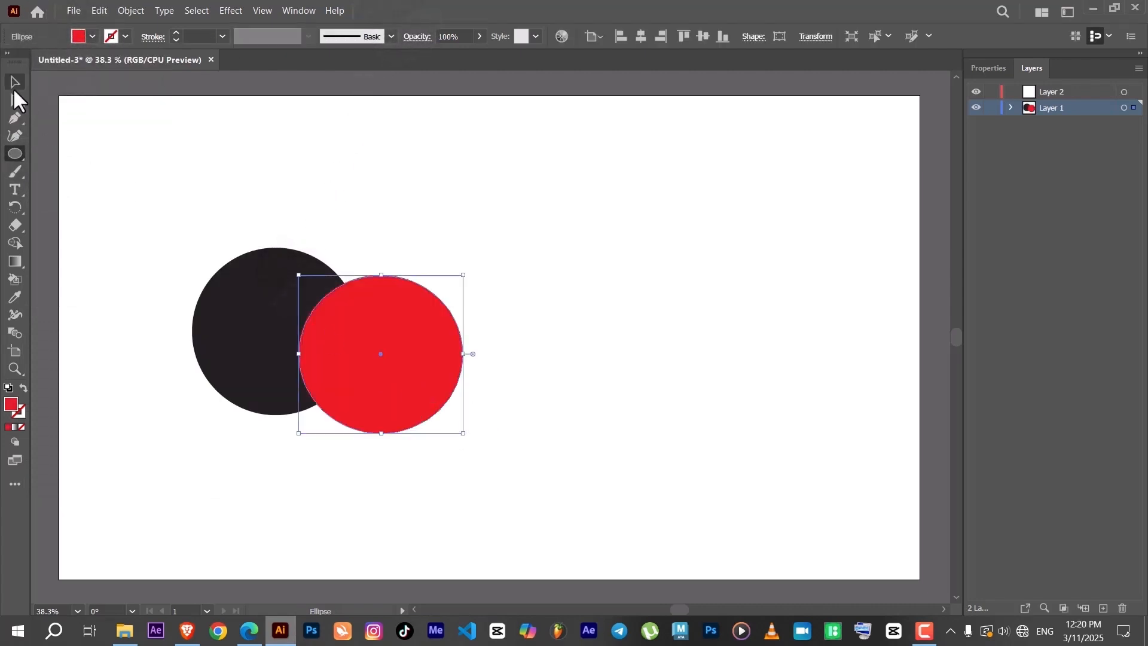
- Move the red circle slightly up and left so it overlaps more of the black circle, and deselect it
left_click(13, 88)
left_click_drag(449, 384, 435, 371)
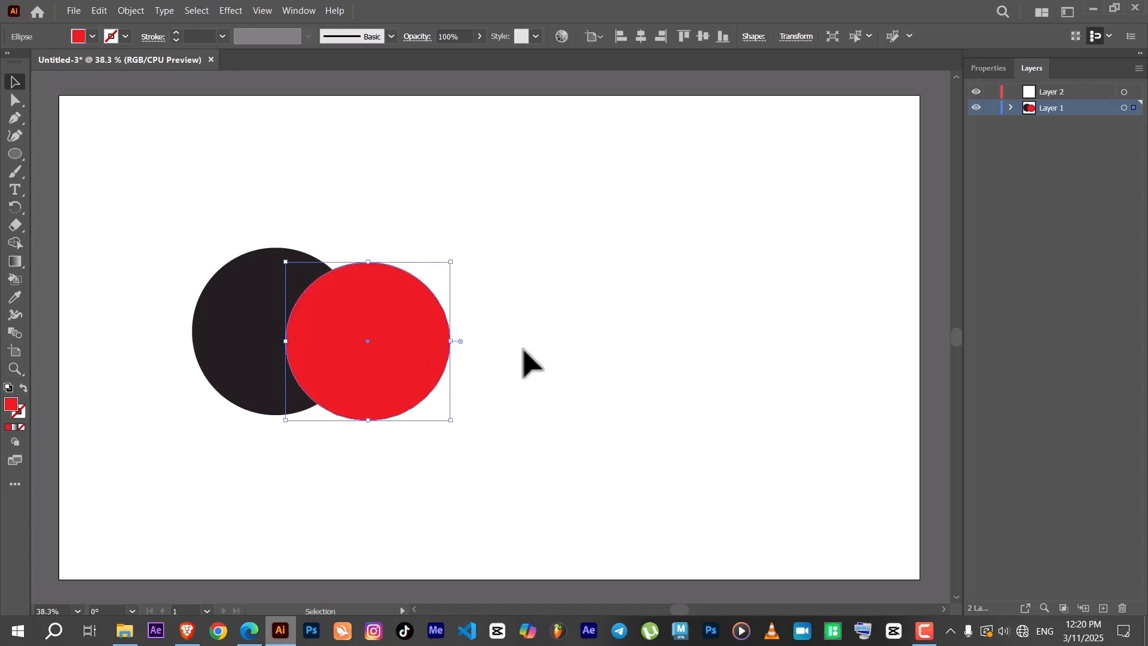
left_click(523, 358)
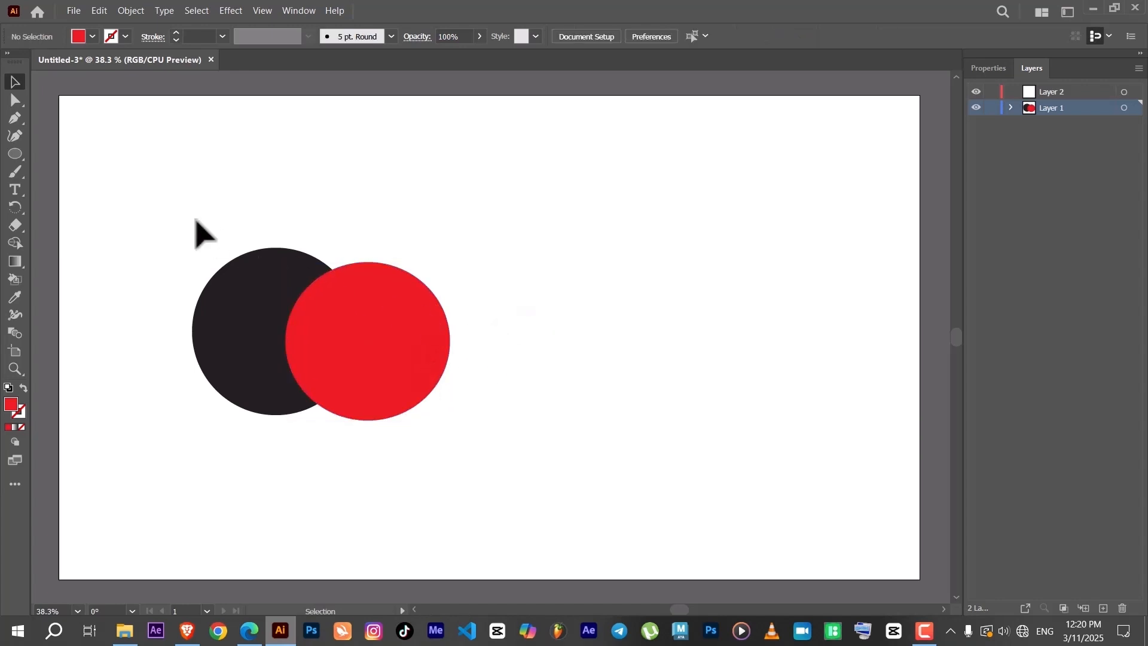
- Group the black and red circles and inspect the group inside Layer 1
left_click_drag(157, 206, 487, 413)
right_click(362, 309)
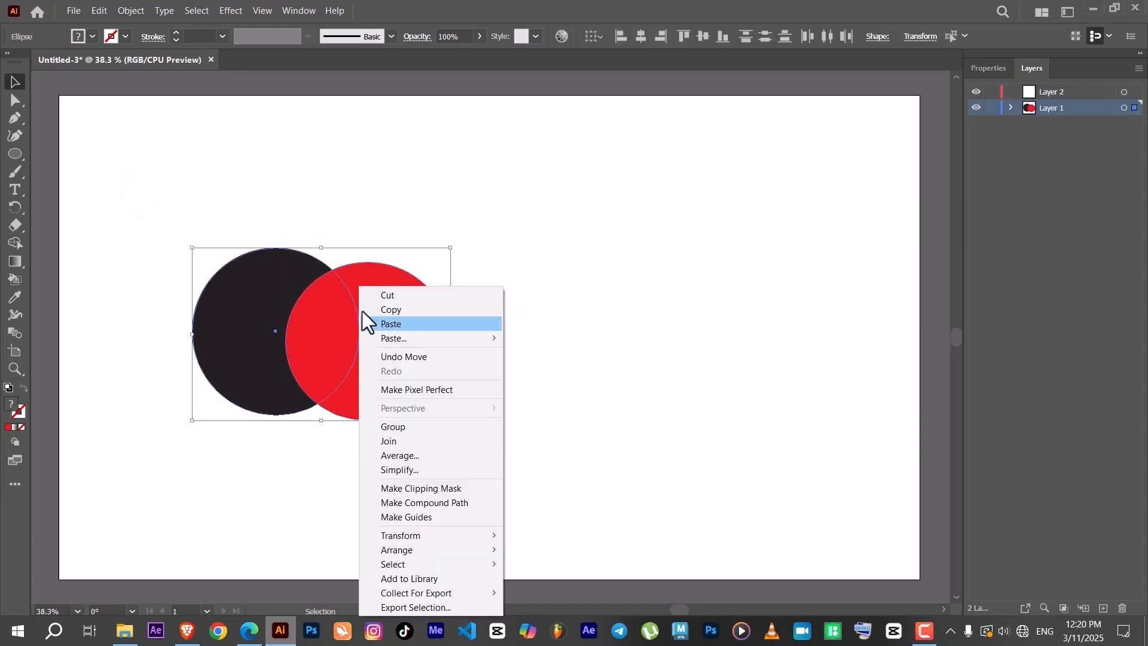
left_click(414, 425)
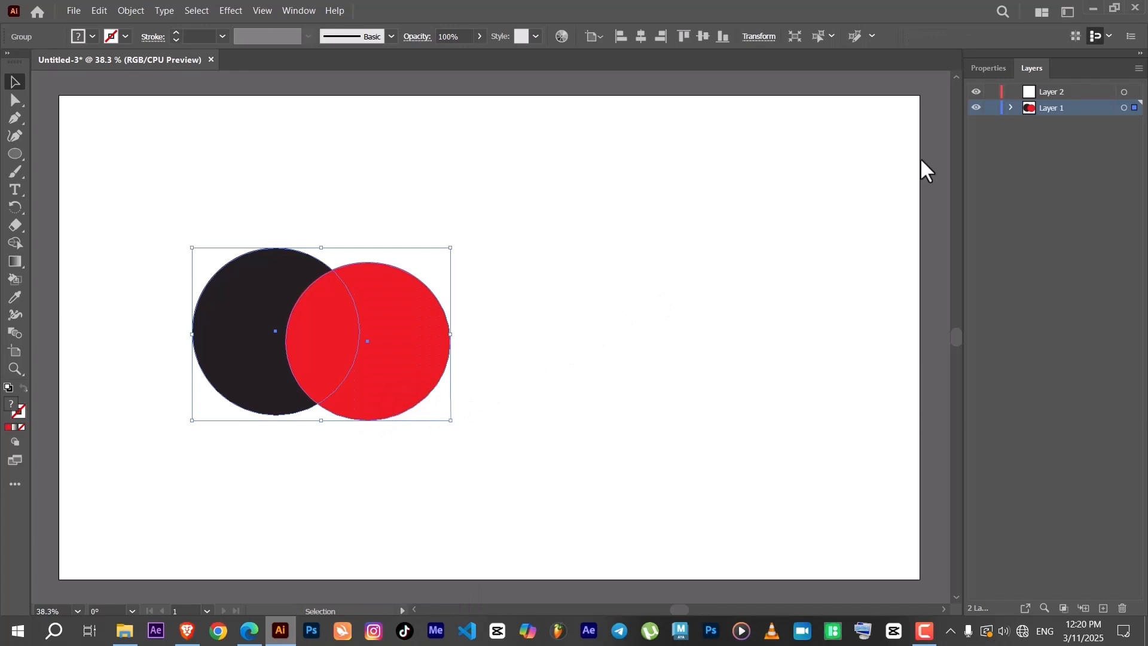
left_click(1011, 107)
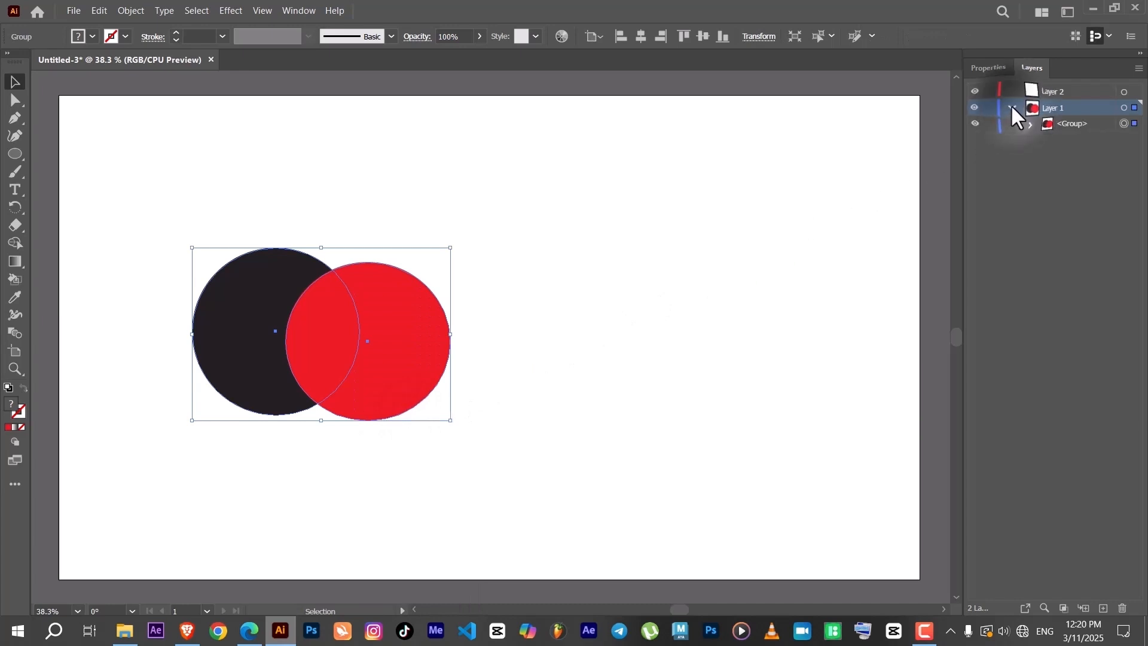
left_click(1011, 106)
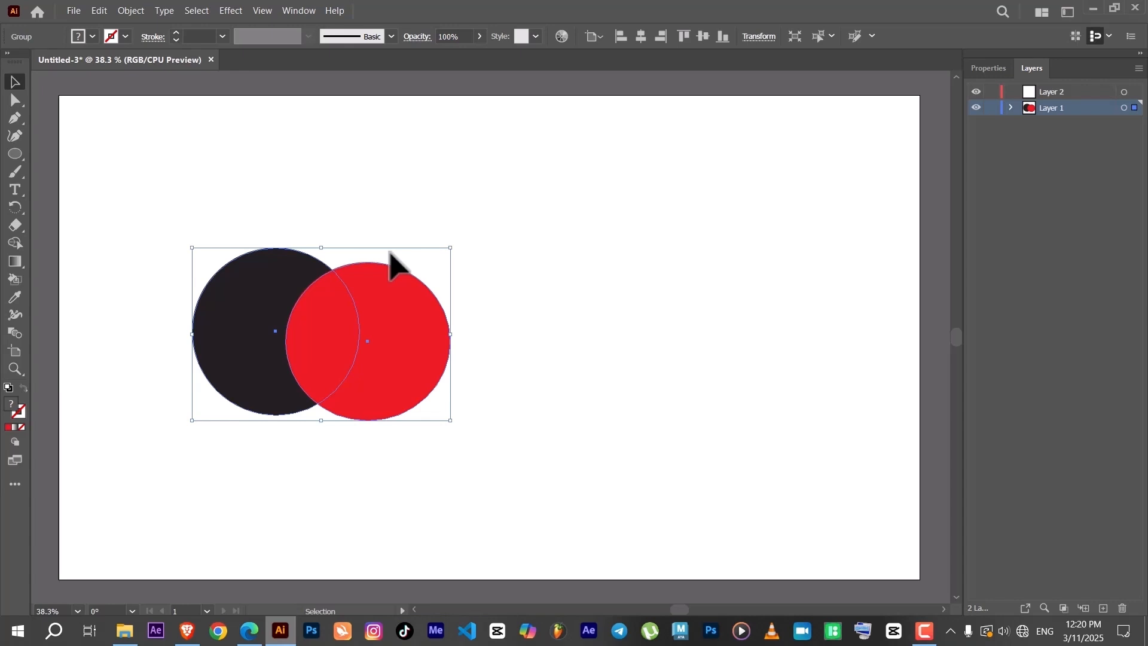
- Ungroup the black and red circles
left_click(376, 221)
right_click(346, 295)
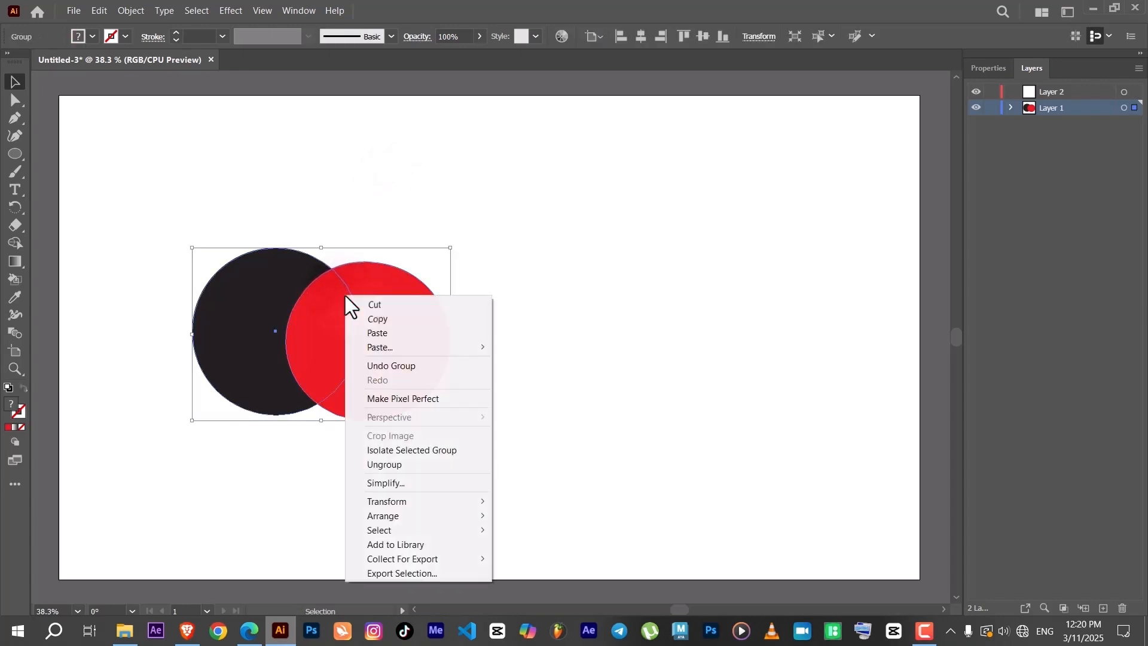
left_click(394, 466)
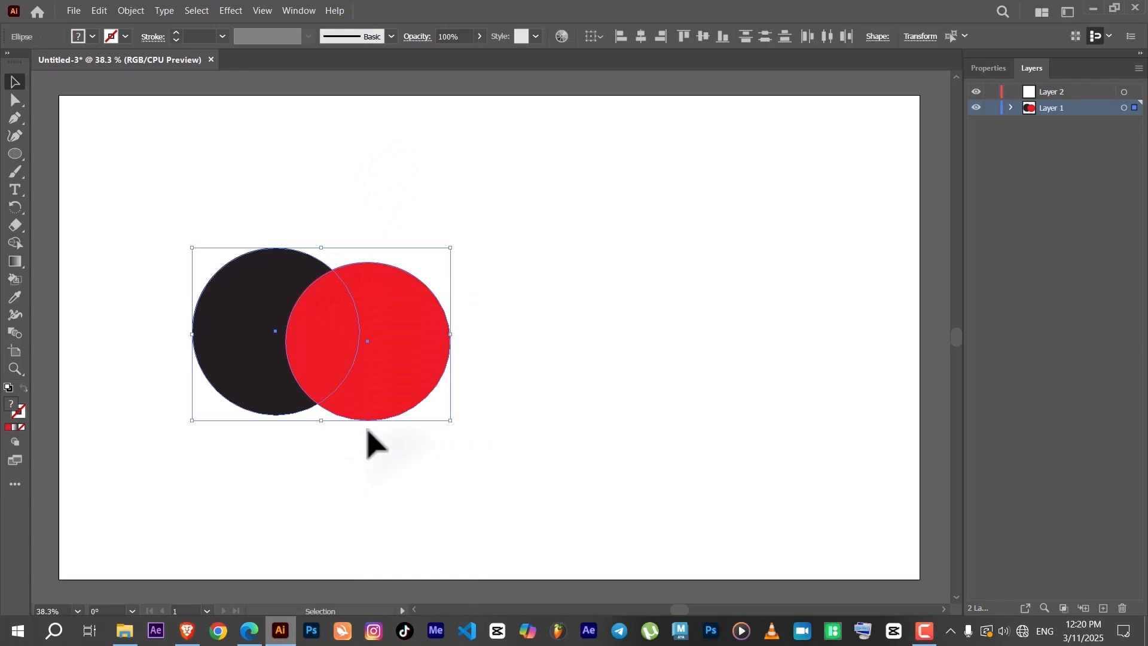
- Merge the black and red circles into one shape with the Shape Builder tool and undo the merge
left_click_drag(127, 181, 568, 479)
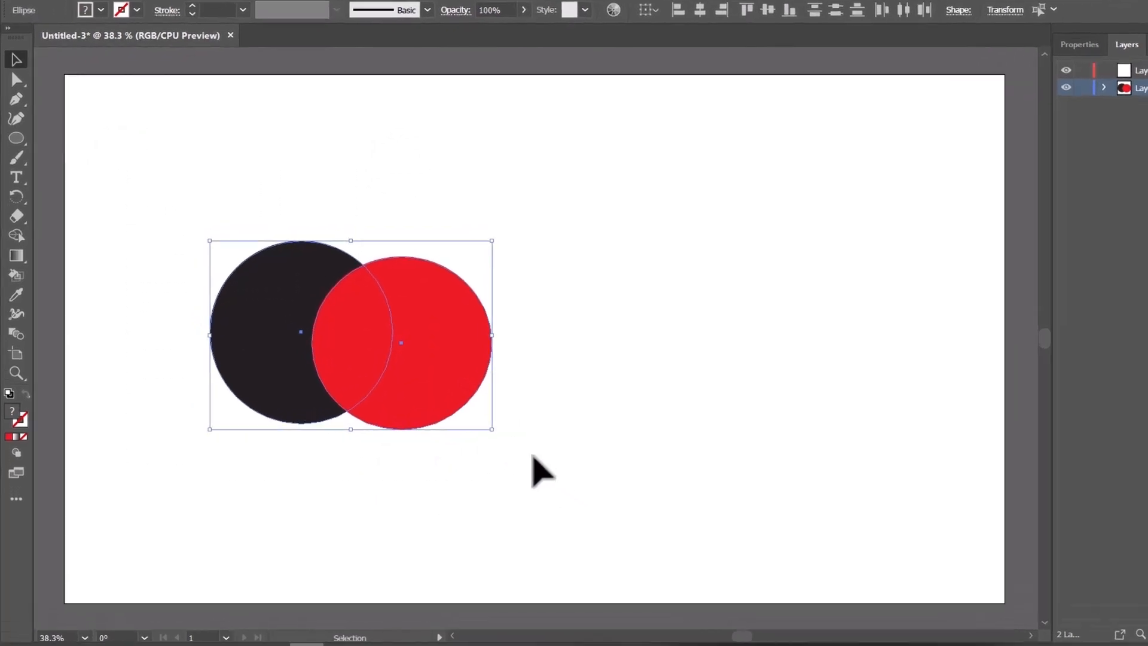
left_click(16, 235)
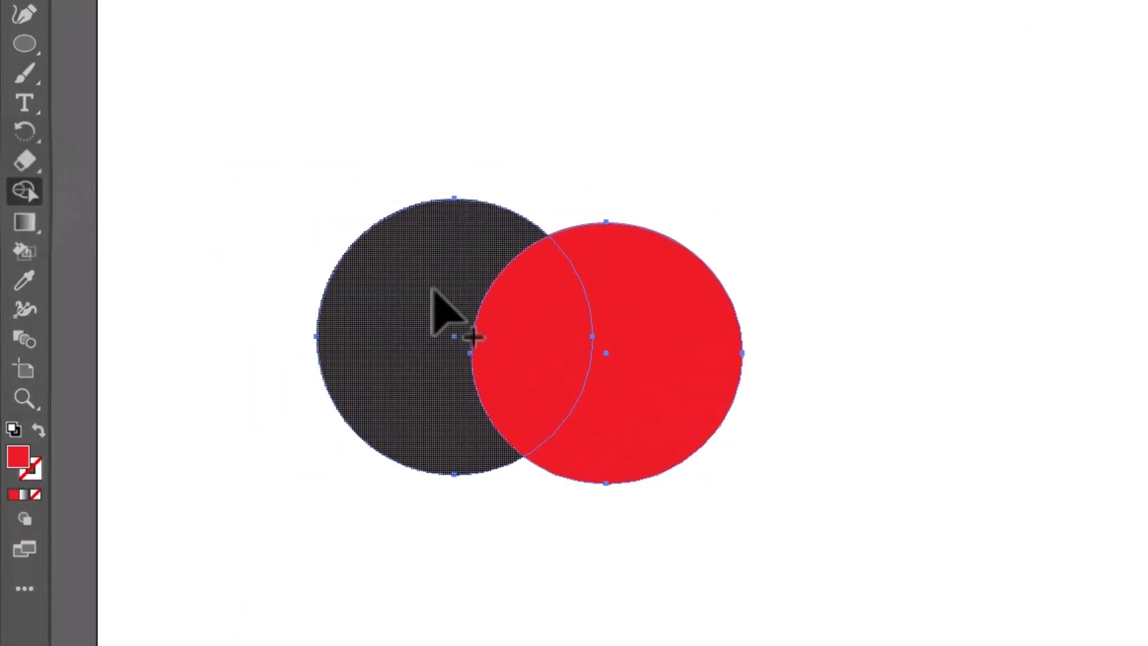
left_click_drag(433, 290, 626, 397)
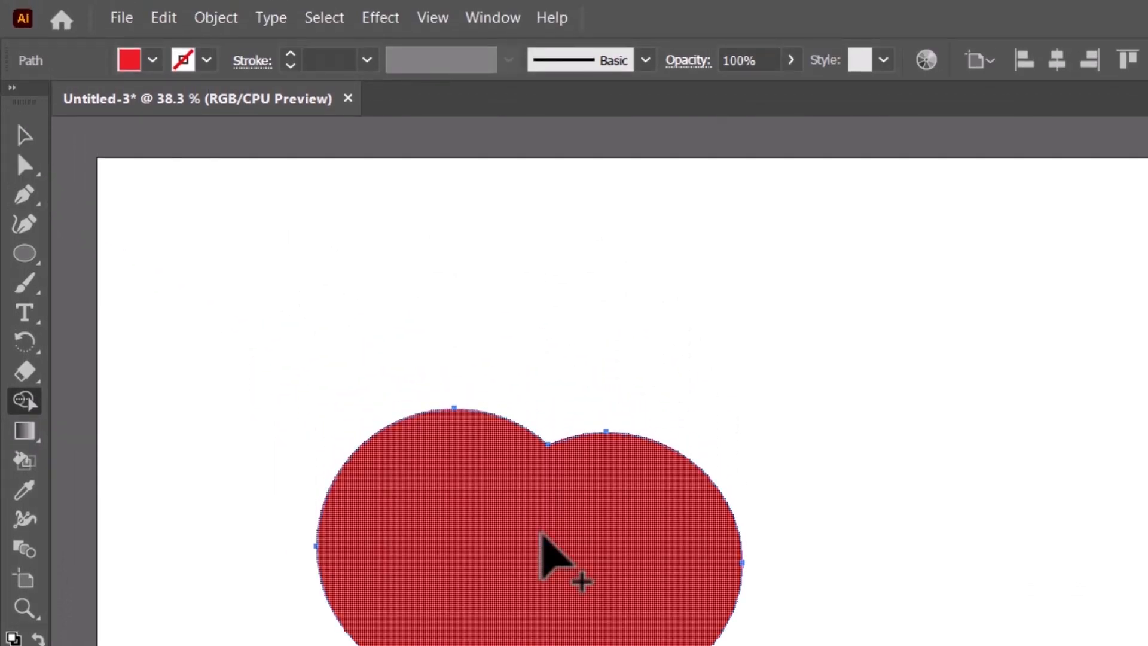
key("ctrl+z")
key("ctrl+z")
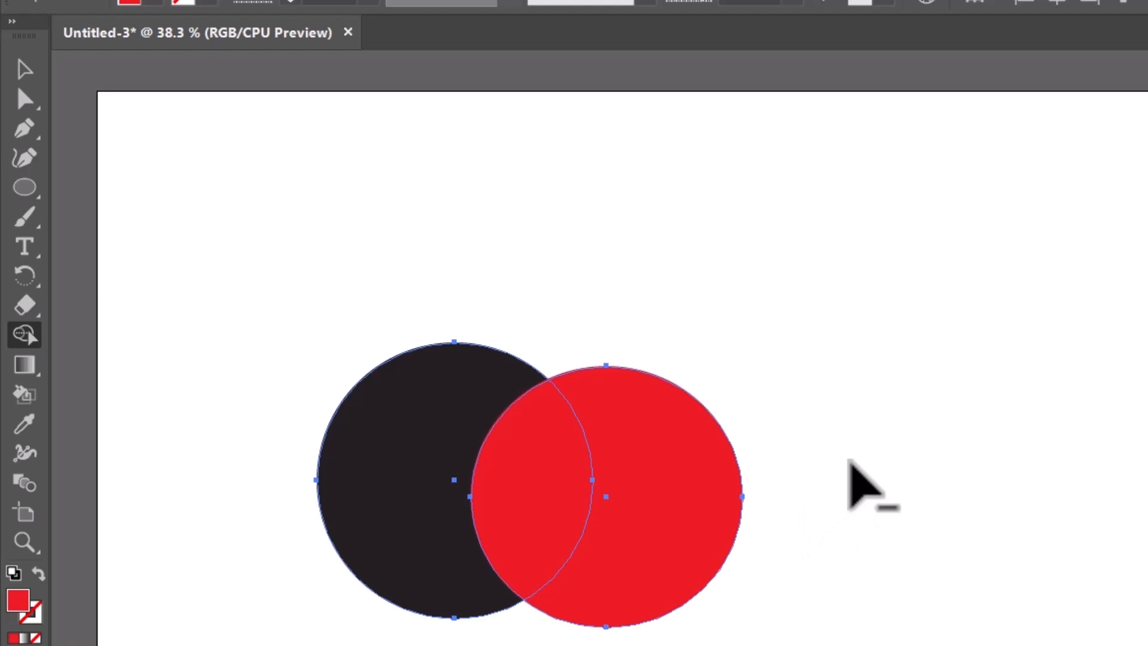
- Subtract the red circle from the black one with the Shape Builder tool to leave a crescent, and delete the crescent
mouse_move(850, 462)
left_mouse_down()
mouse_move(678, 526)
mouse_move(625, 524)
mouse_move(566, 496)
left_mouse_up()
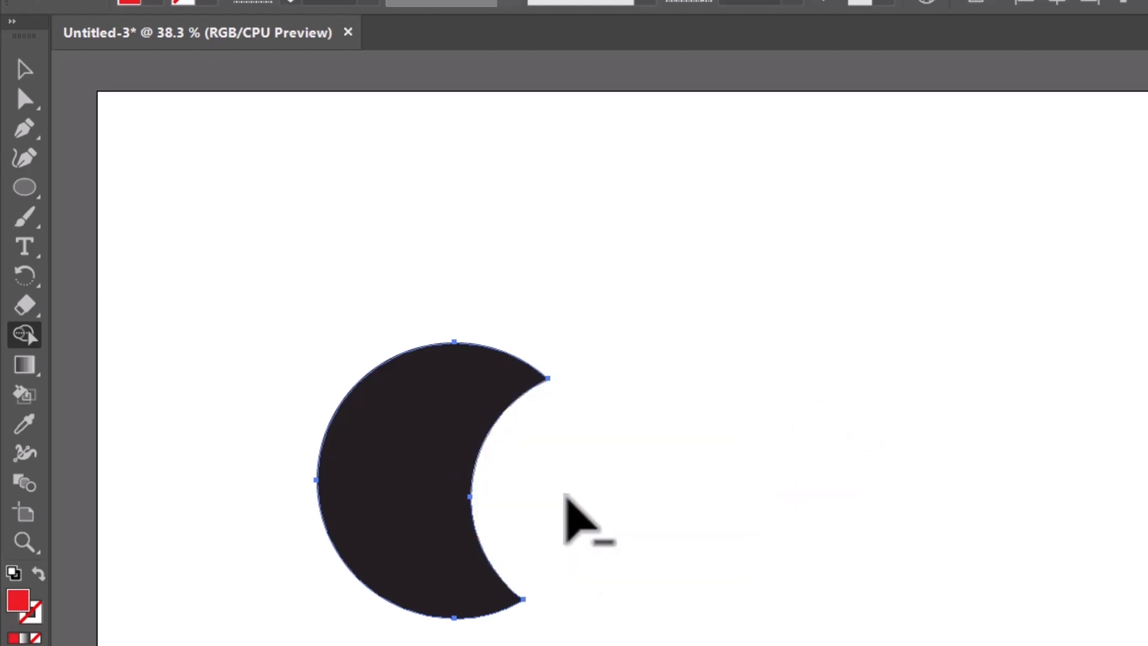
left_click(25, 70)
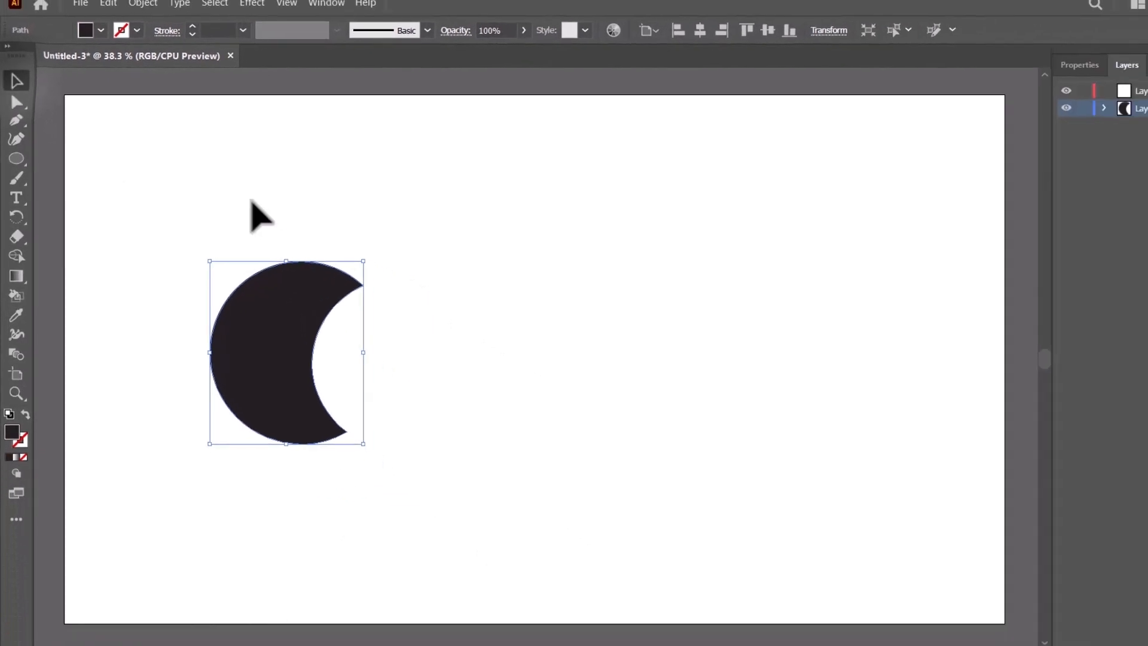
key("Delete")
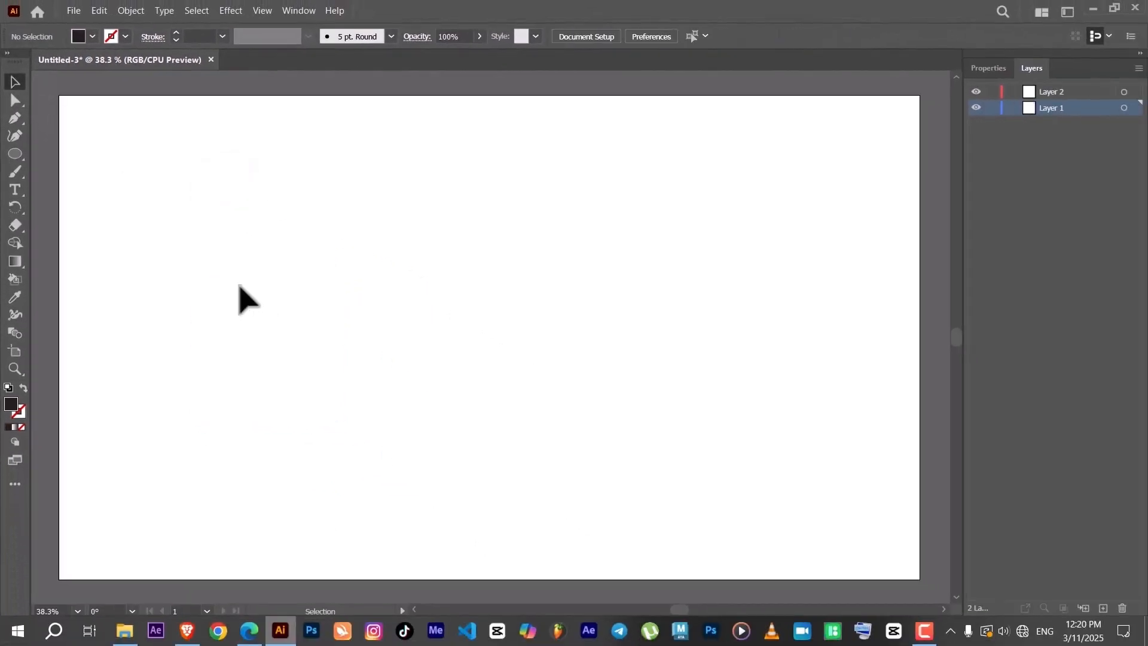